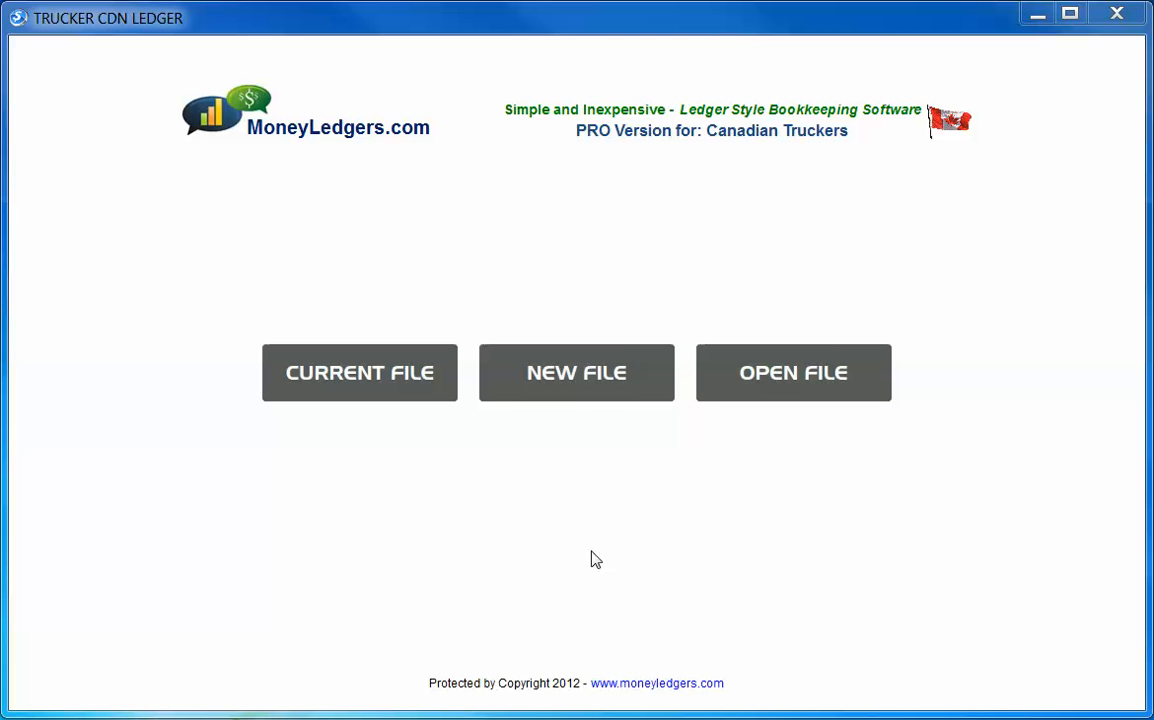
Step: Create a new ledger file and save it to the Desktop as "abc bookkeeping"
click(619, 386)
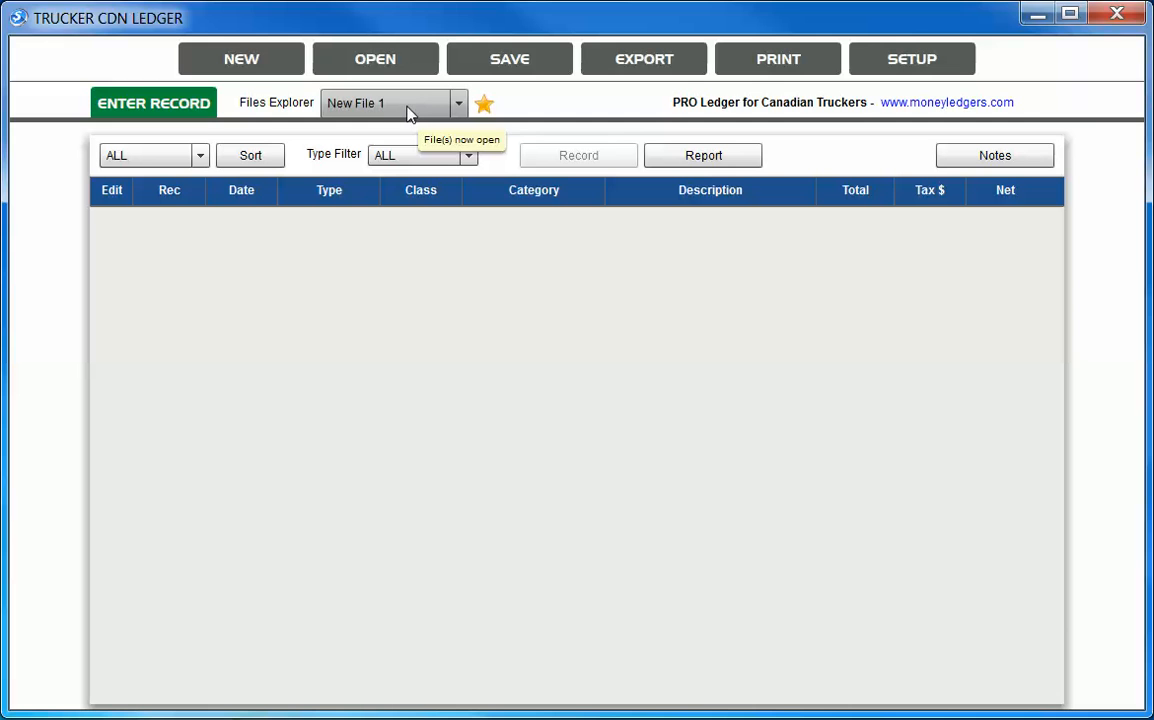
click(535, 62)
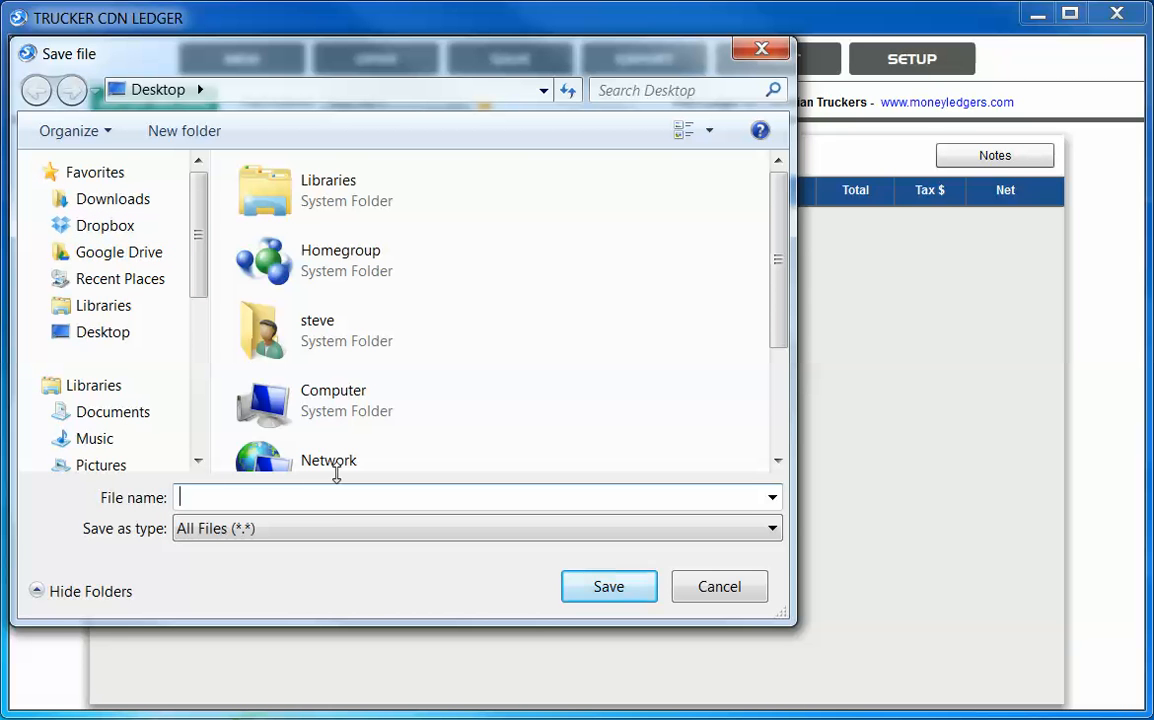
text(abc bookkeeping)
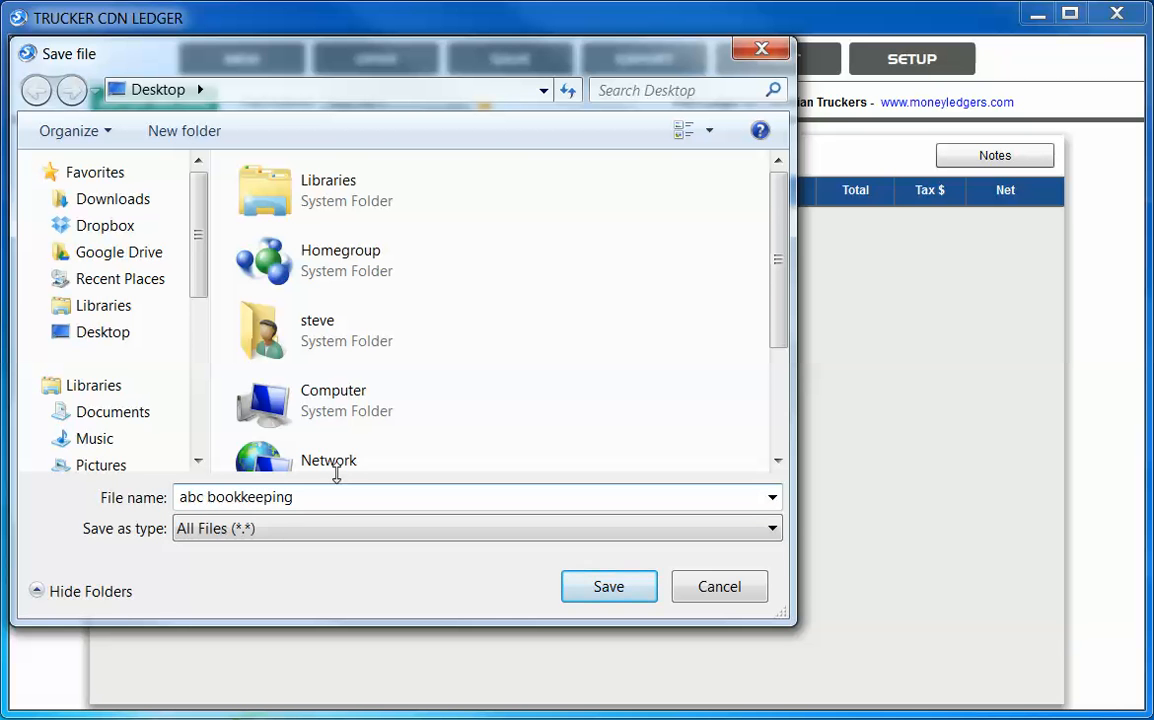
click(601, 591)
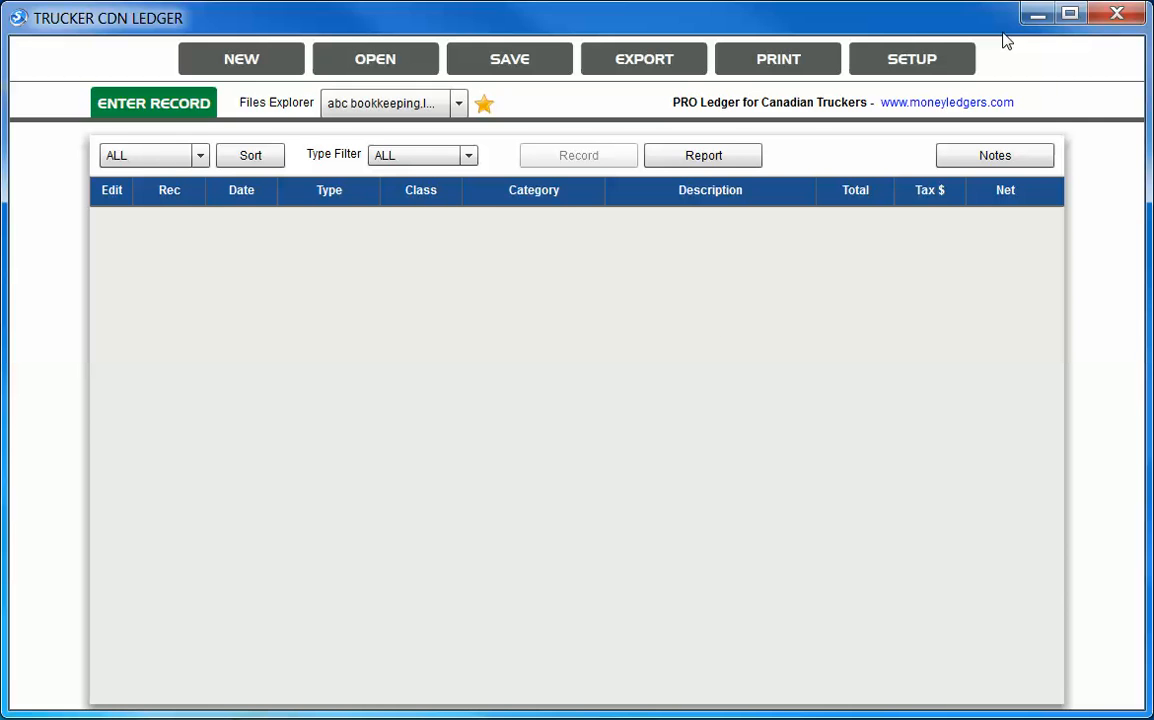
Step: Open the ledger setup and set the year to 2013 with January as the first month of the financial year
click(948, 64)
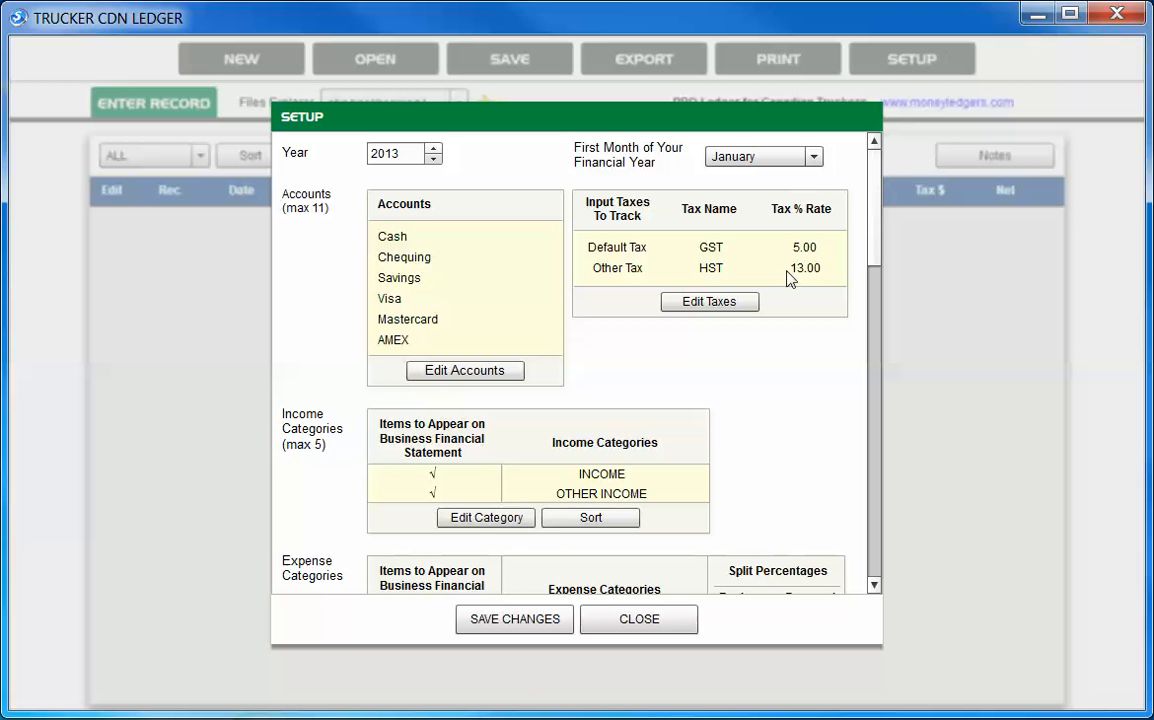
click(433, 158)
click(434, 148)
click(776, 165)
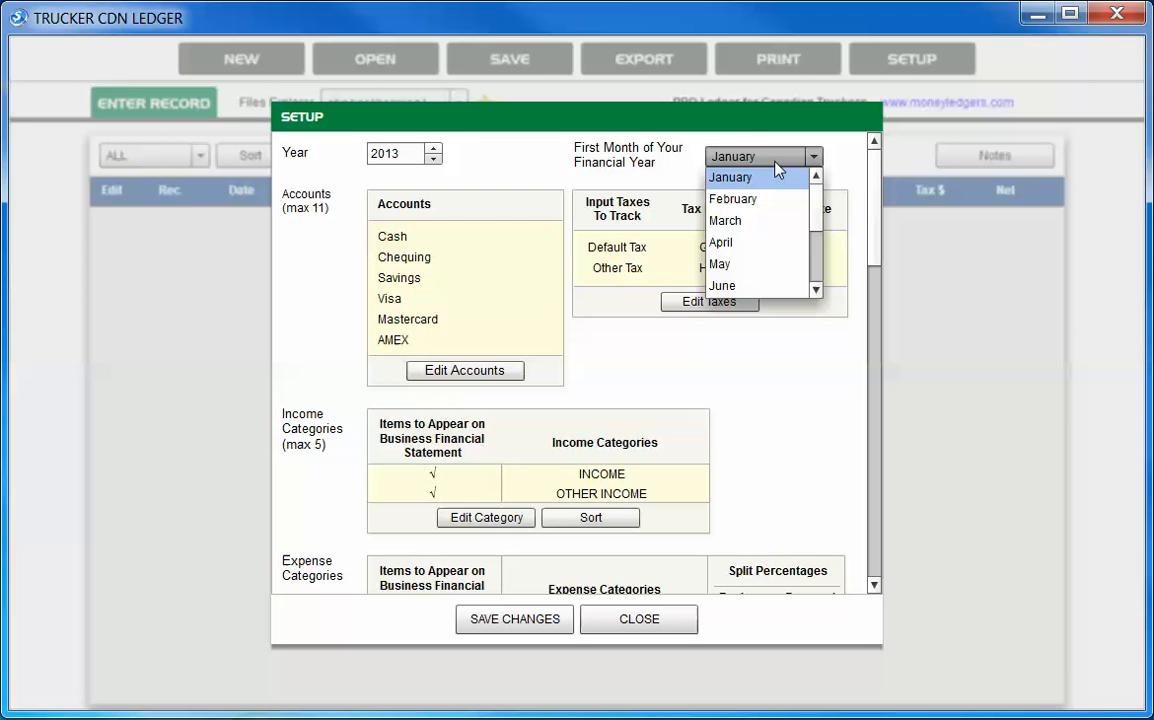
click(776, 176)
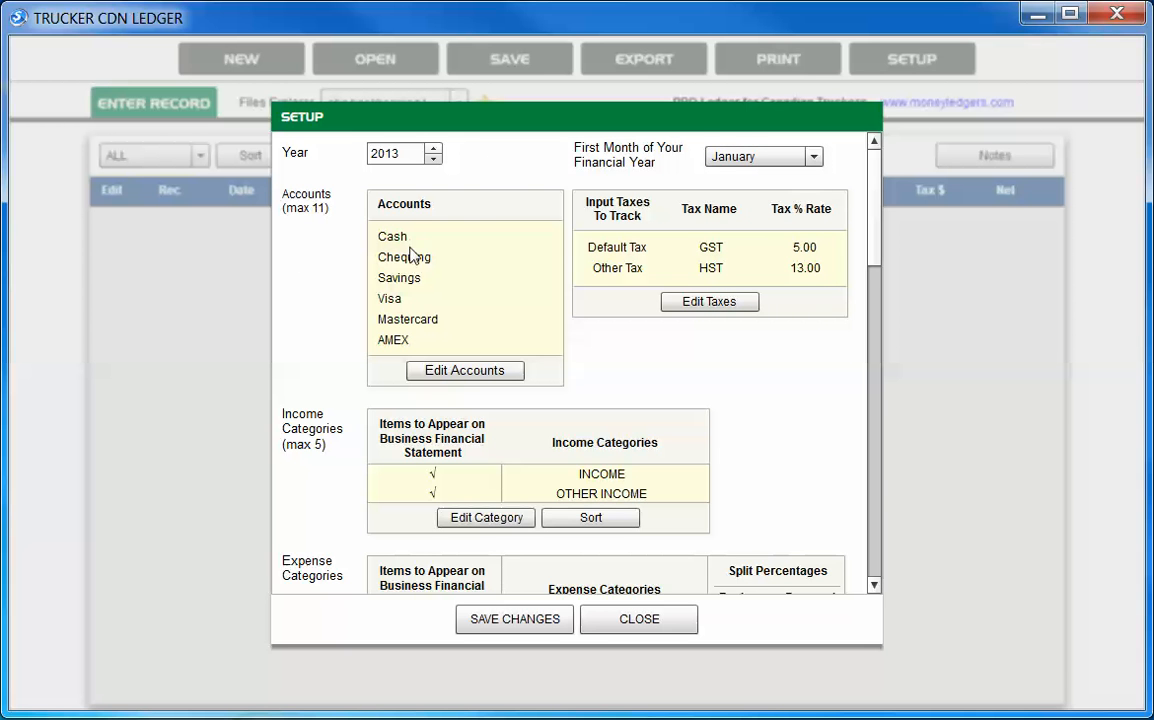
Step: Add a blank entry to the accounts list, remove it again and close the account editor
click(481, 382)
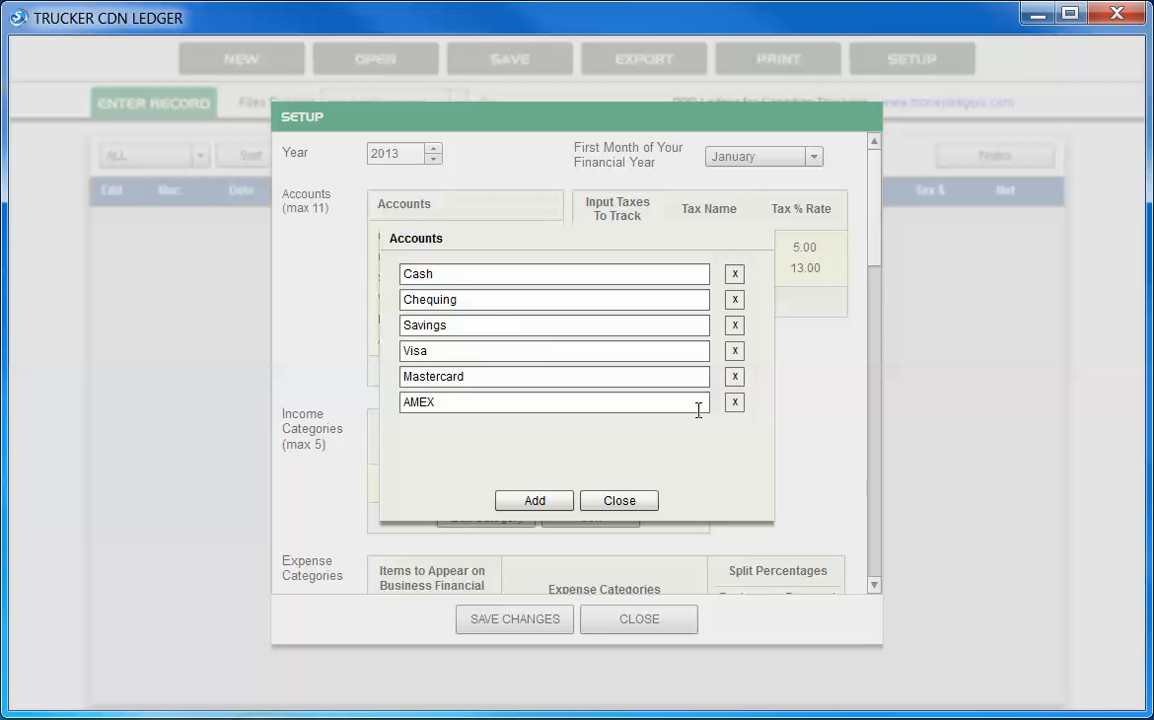
click(527, 502)
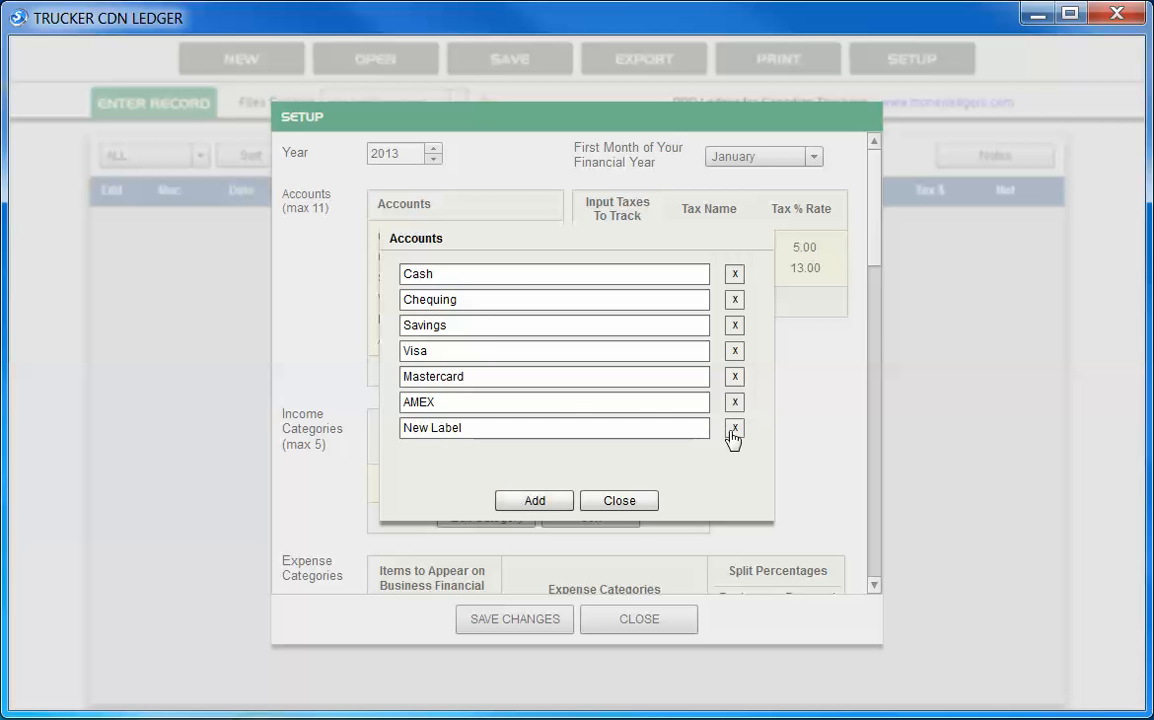
click(735, 428)
click(617, 502)
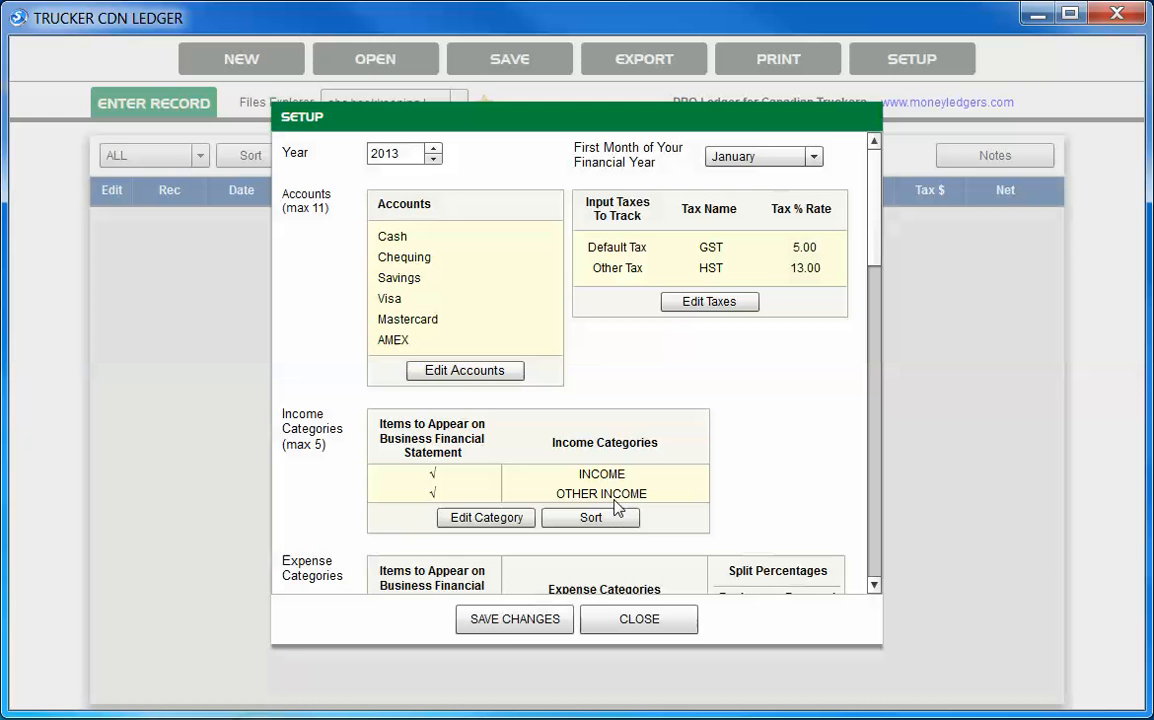
Step: Review the names and percentage rates of the default and other input taxes, then close the tax editor
click(709, 302)
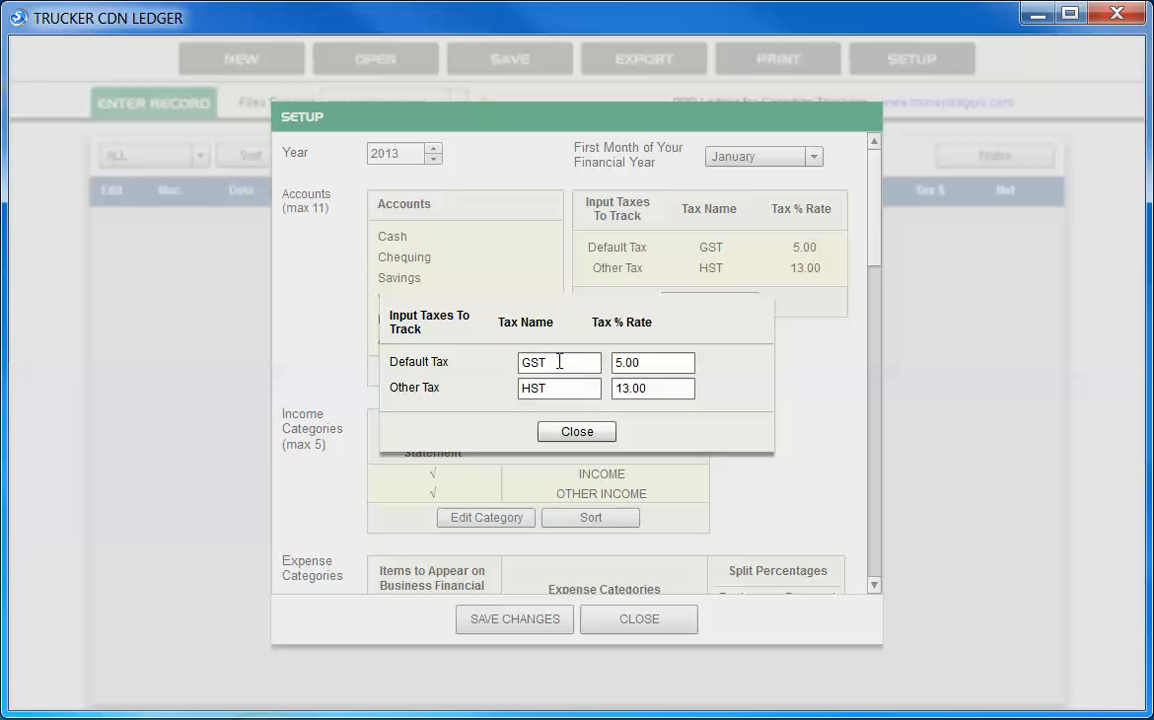
drag(559, 363, 512, 361)
drag(644, 361, 609, 359)
click(567, 388)
click(578, 432)
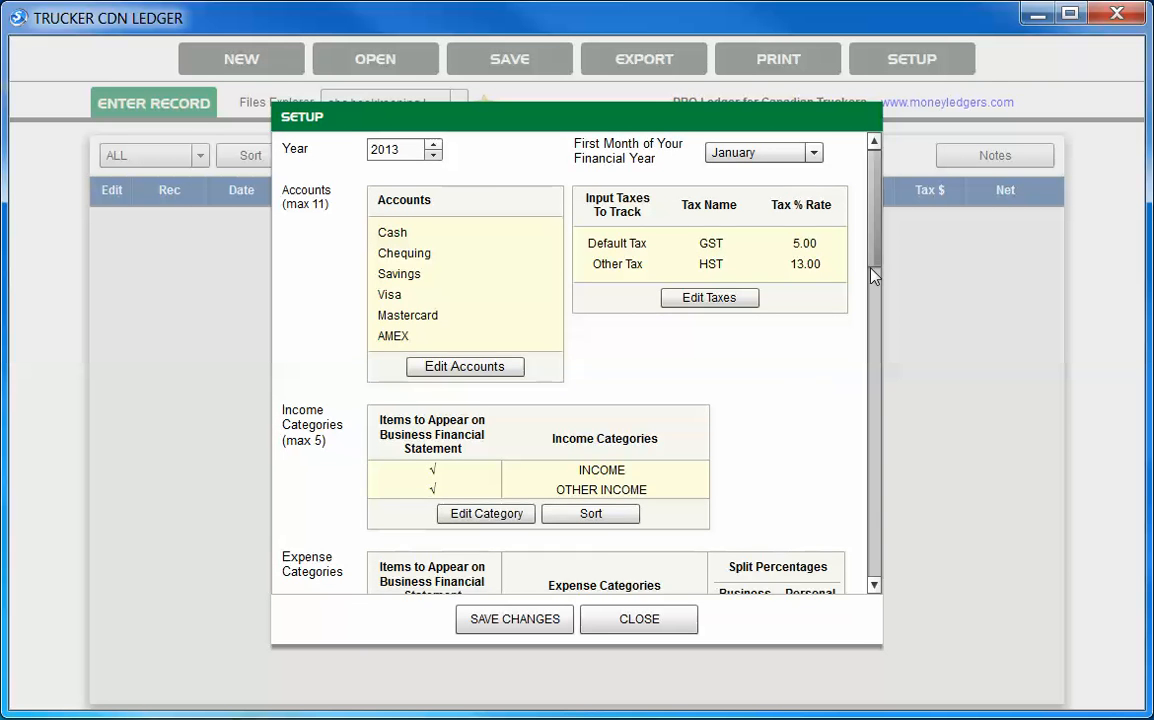
Step: Try adding and deleting an income category and switching INCOME off and on for the business financial statement
drag(870, 250, 869, 305)
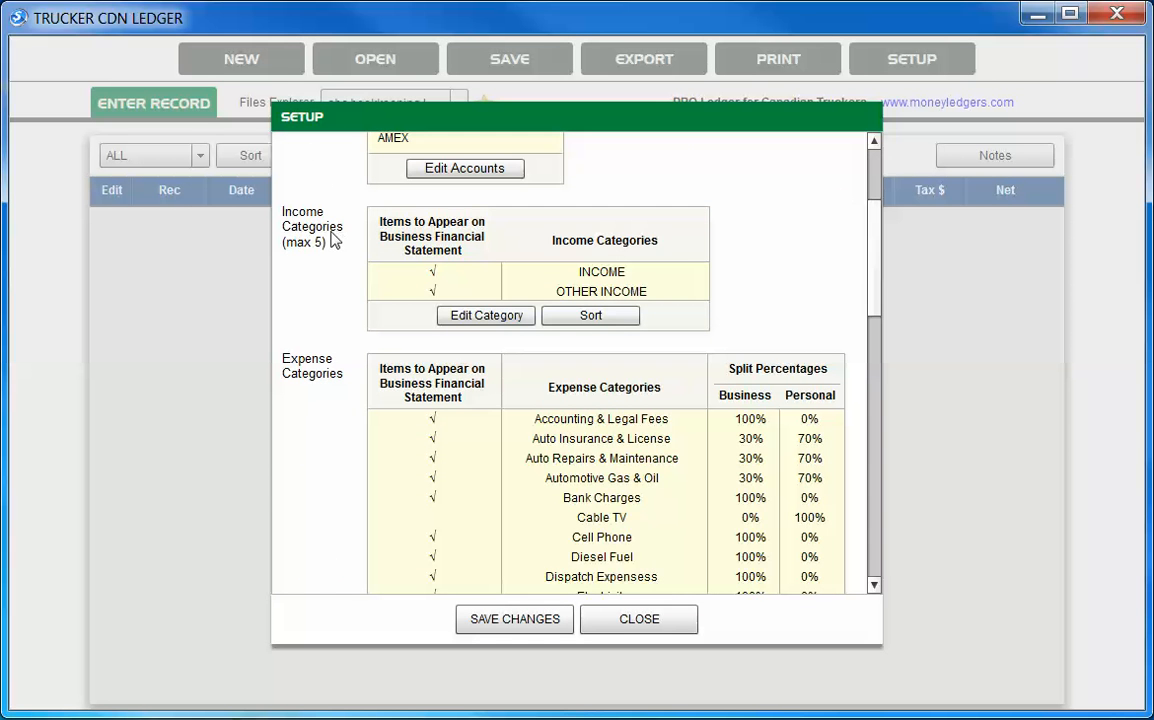
click(506, 320)
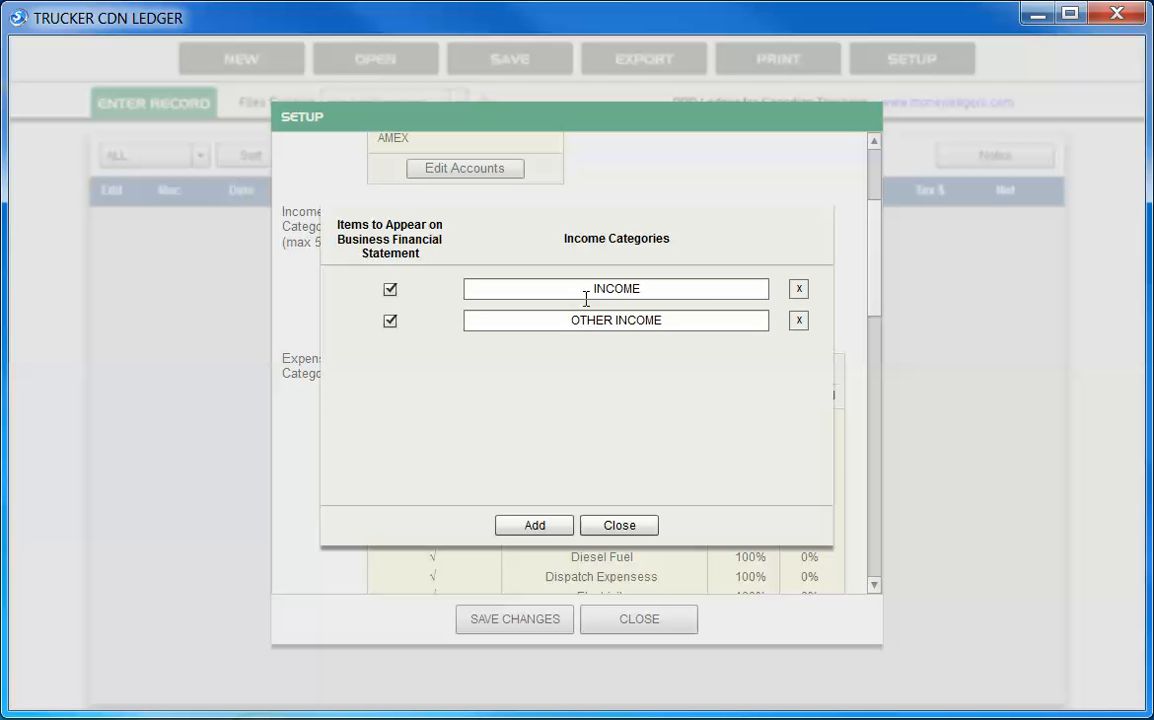
click(527, 528)
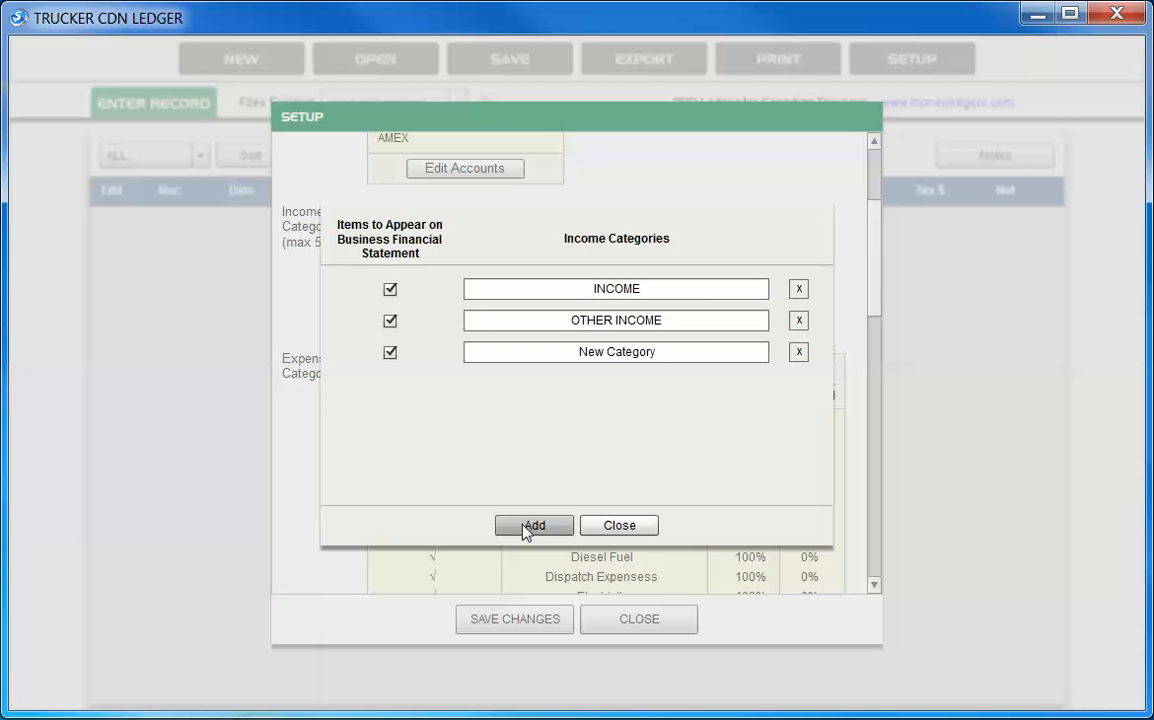
click(799, 352)
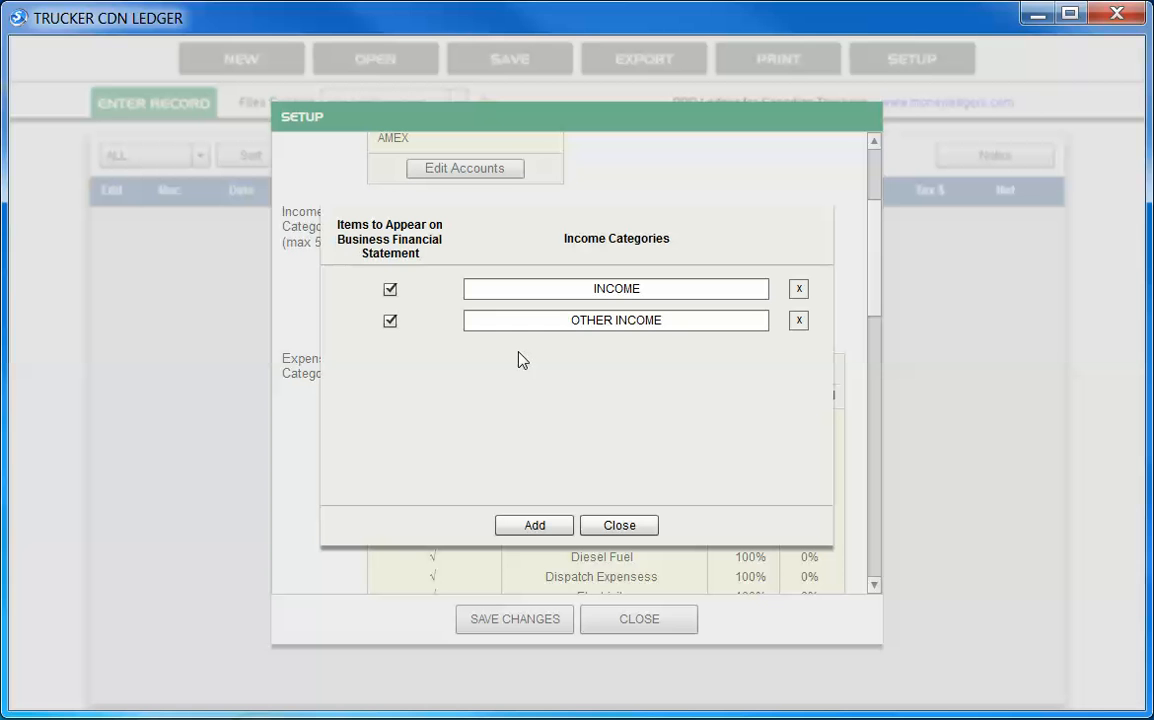
click(390, 289)
click(390, 290)
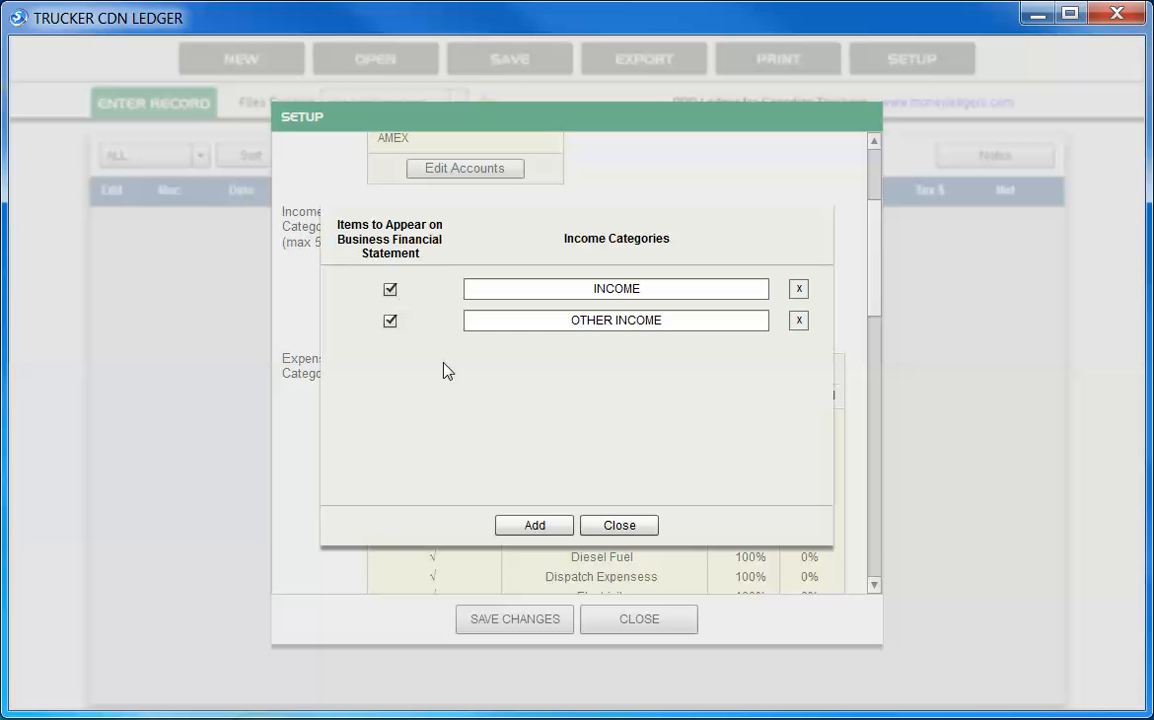
click(617, 526)
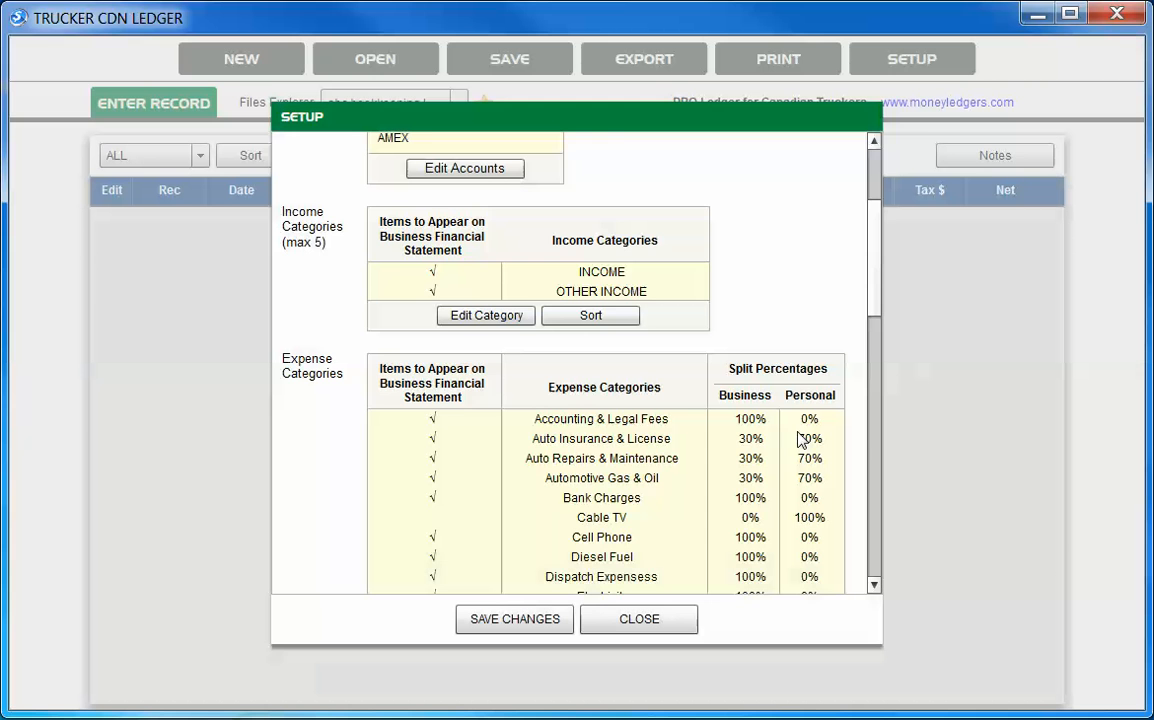
Step: Open the expense categories for editing and examine the Accounting & Legal Fees and Auto Insurance & License entries
drag(873, 302, 848, 477)
click(541, 485)
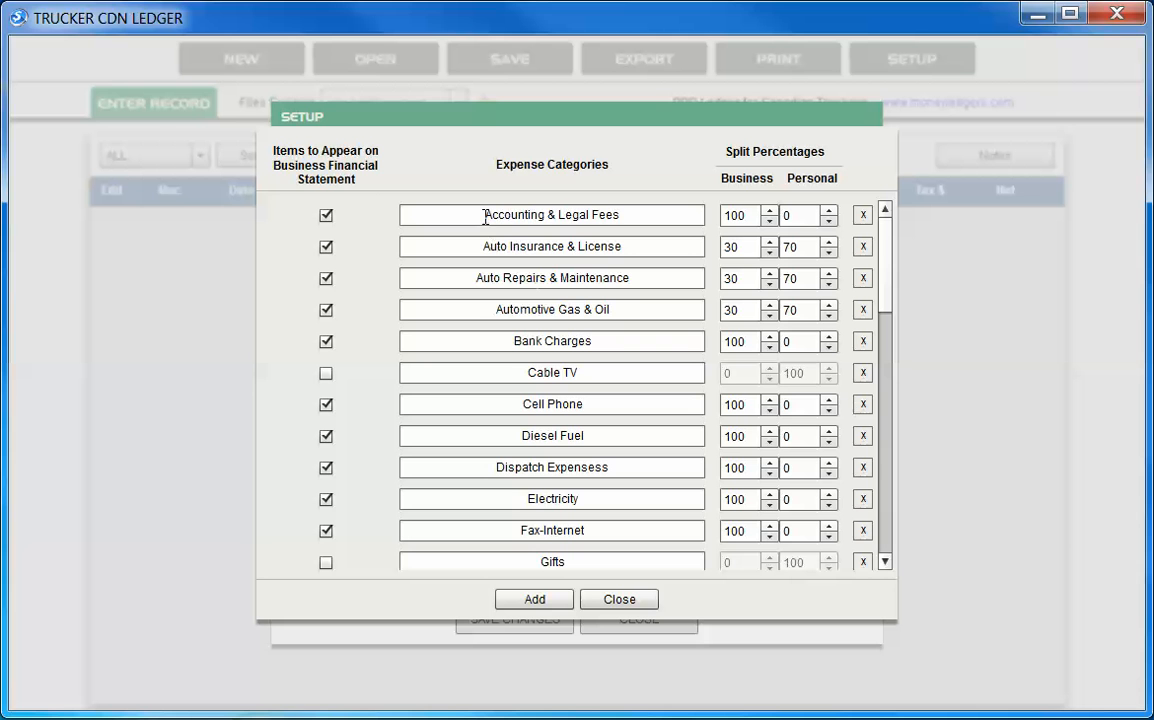
drag(487, 214, 628, 220)
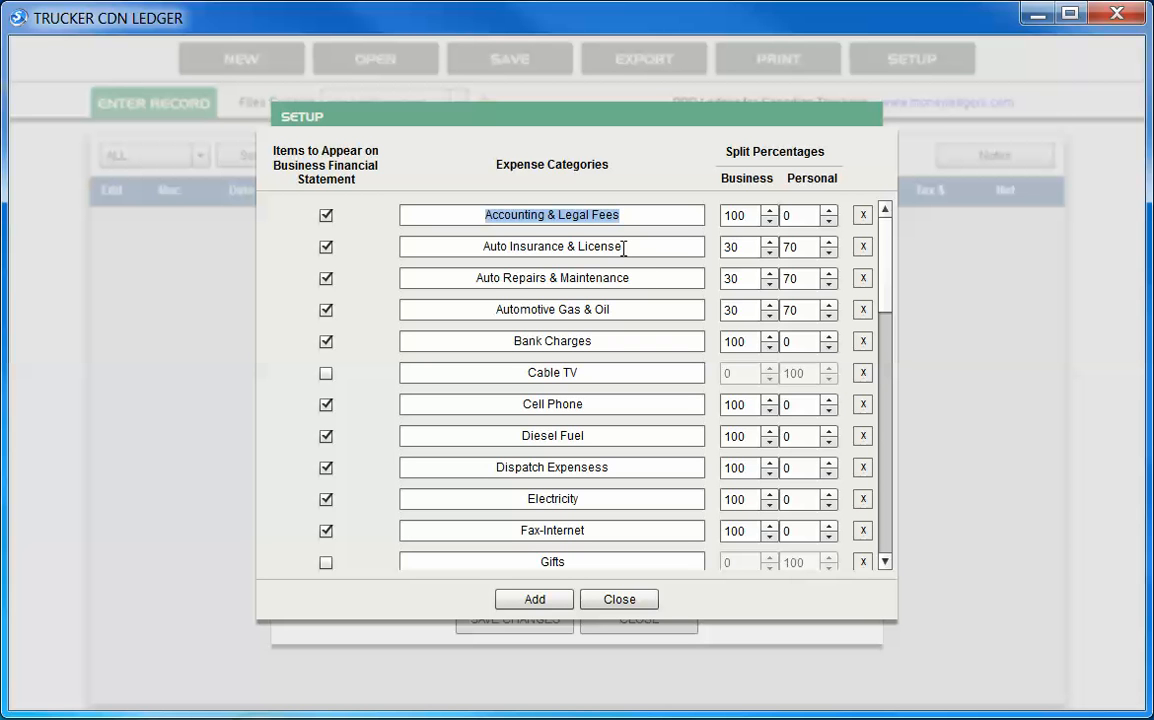
click(623, 248)
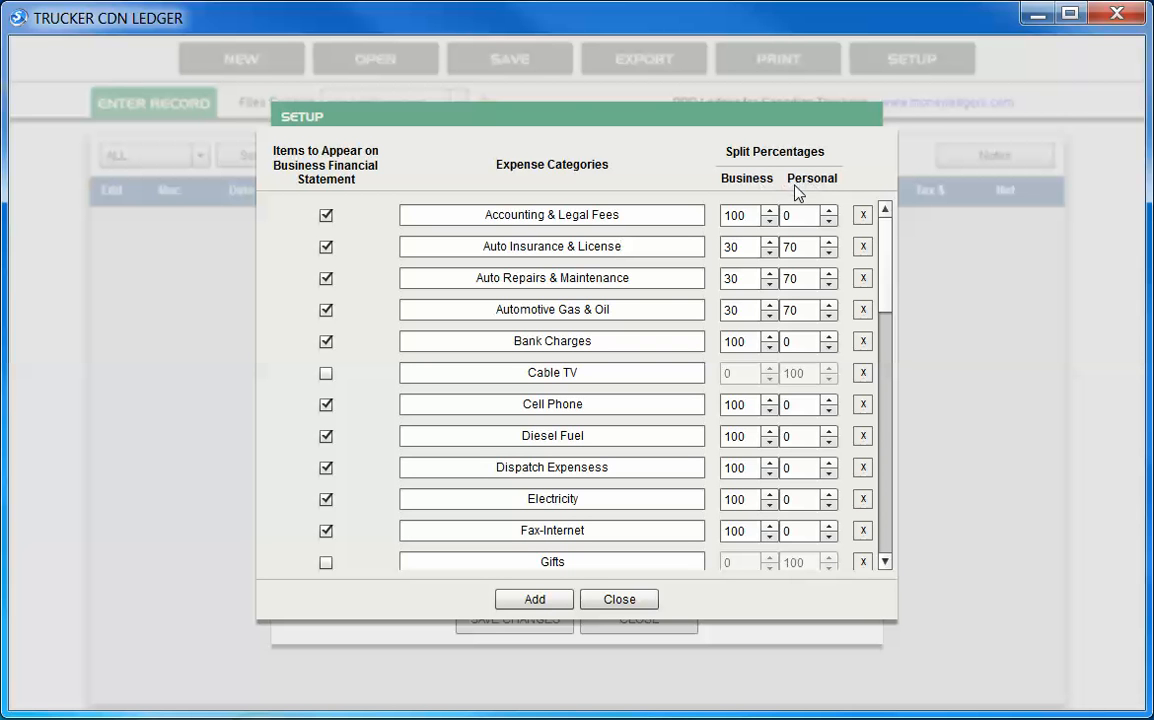
Step: Try raising the business split percentage of Automotive Gas & Oil and return it to 30
drag(618, 309, 477, 337)
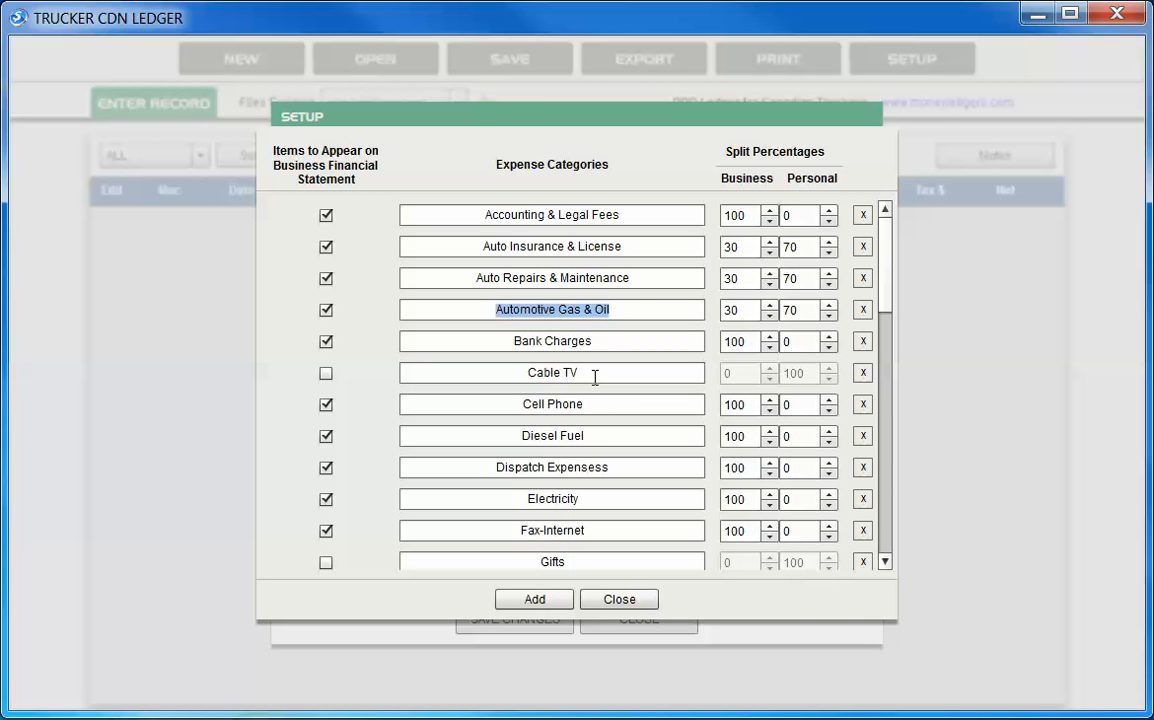
click(752, 311)
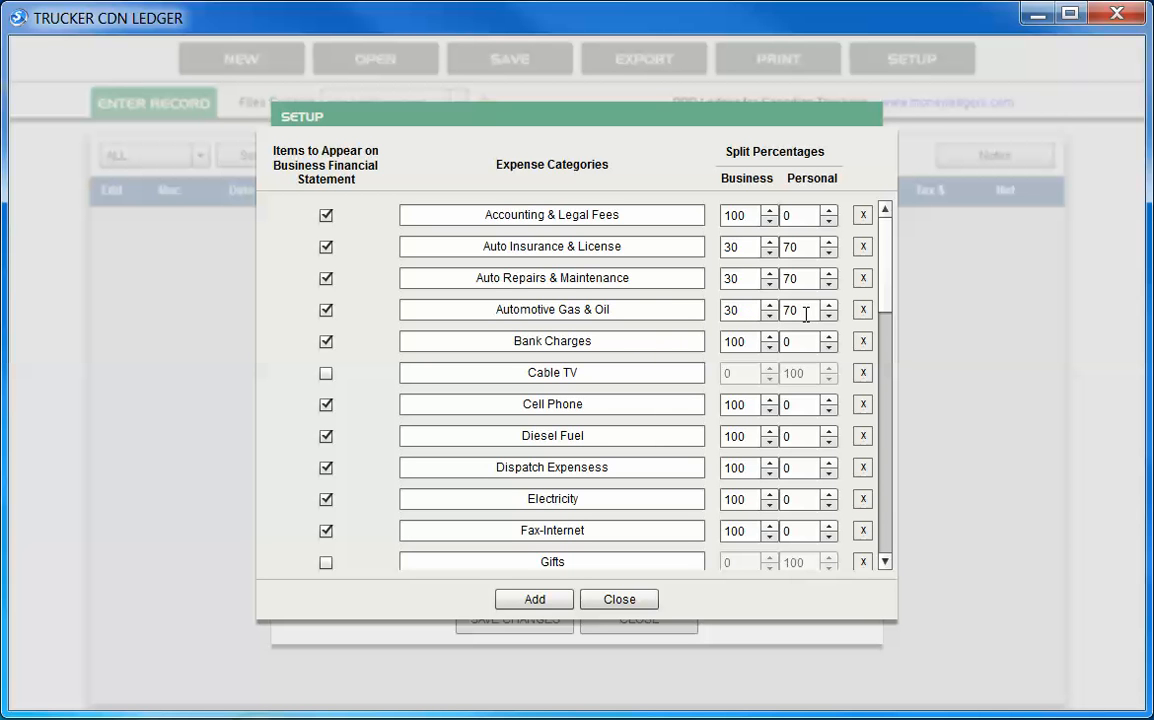
click(769, 306)
click(769, 306)
click(769, 306)
click(769, 315)
click(769, 315)
click(769, 315)
click(642, 311)
Step: Try raising the business split percentage of the Heat category and return it to 10
drag(886, 294, 886, 328)
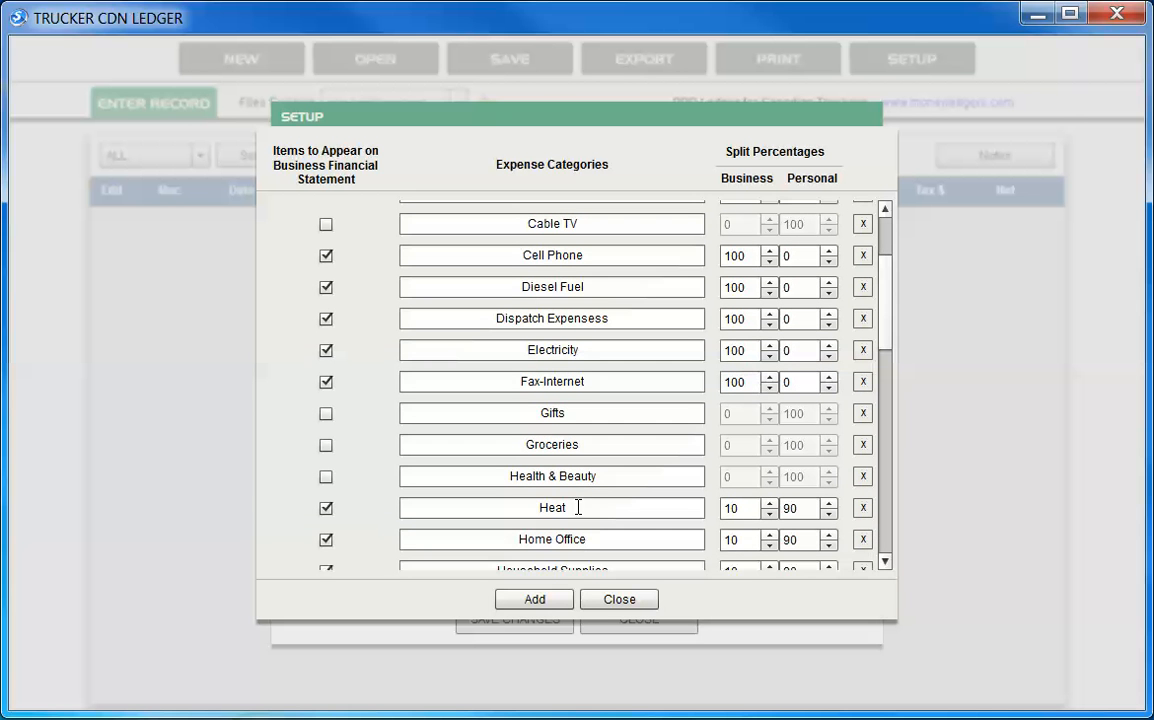
drag(582, 509, 539, 507)
click(741, 507)
click(769, 504)
click(769, 514)
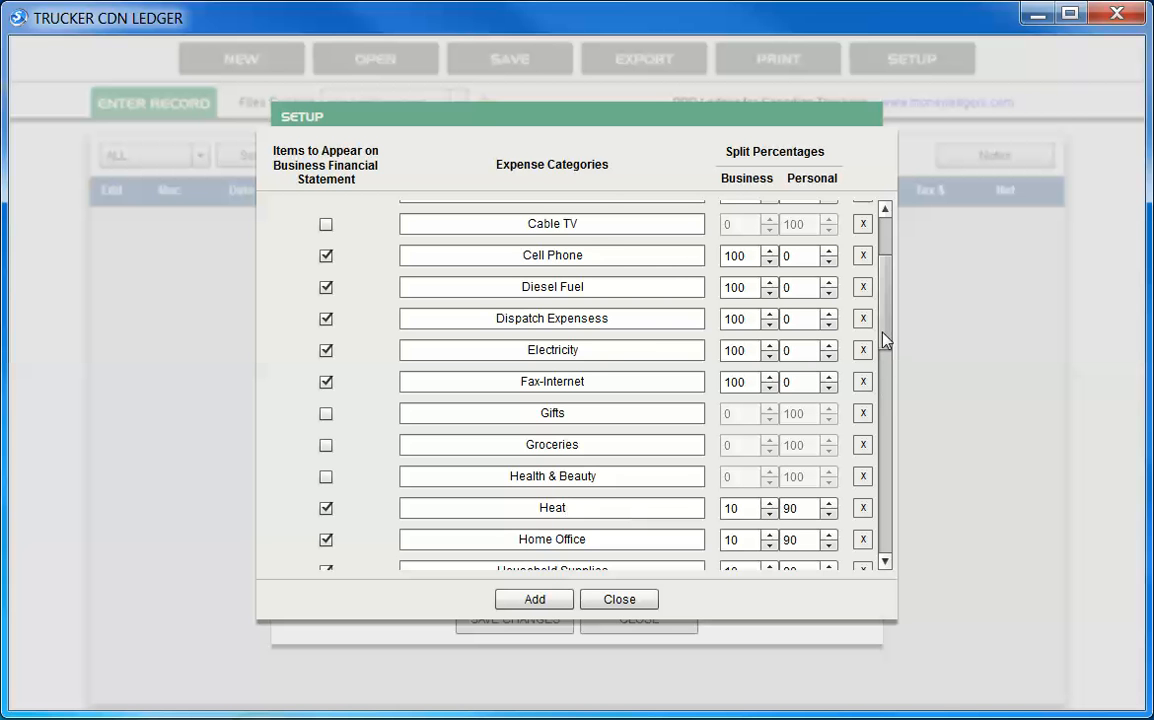
drag(884, 337, 892, 238)
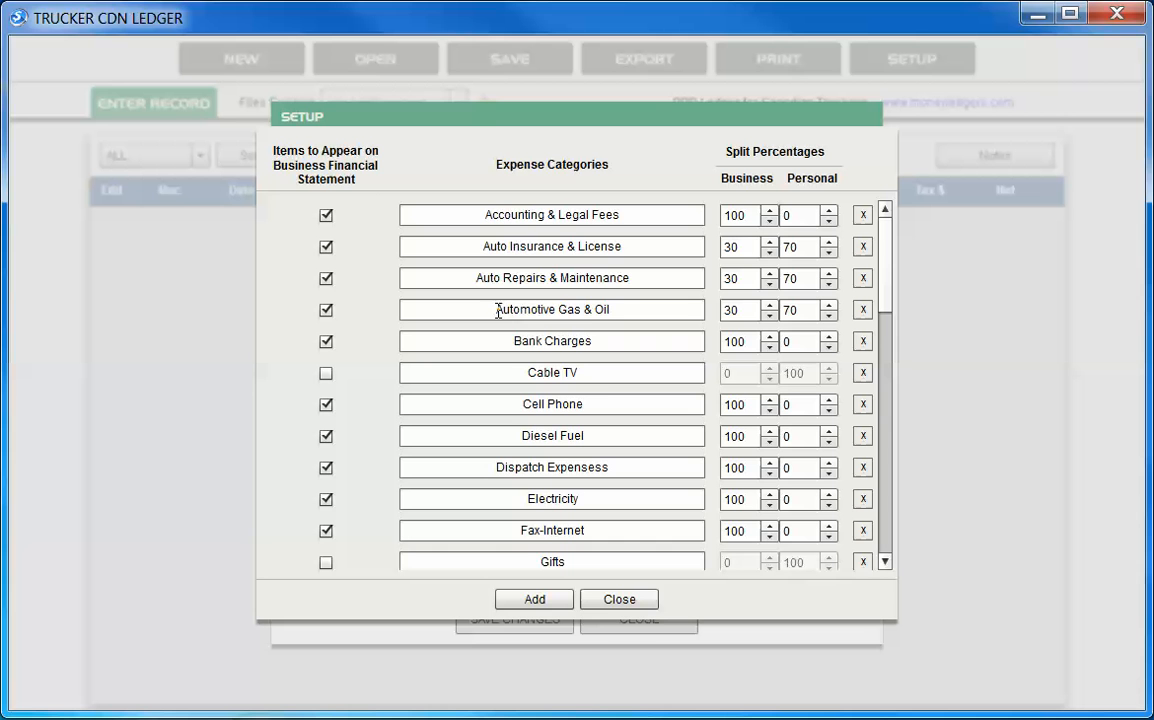
Step: Exclude Bank Charges from the business financial statement and include it again
drag(514, 341, 600, 343)
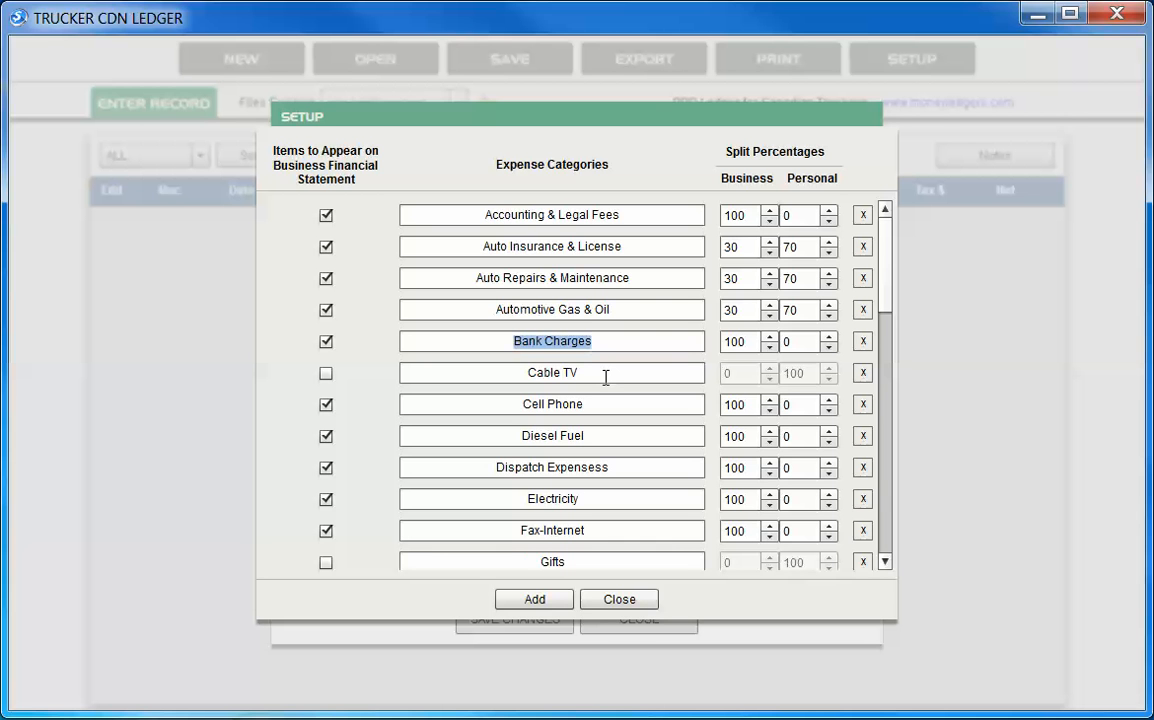
click(524, 341)
click(326, 342)
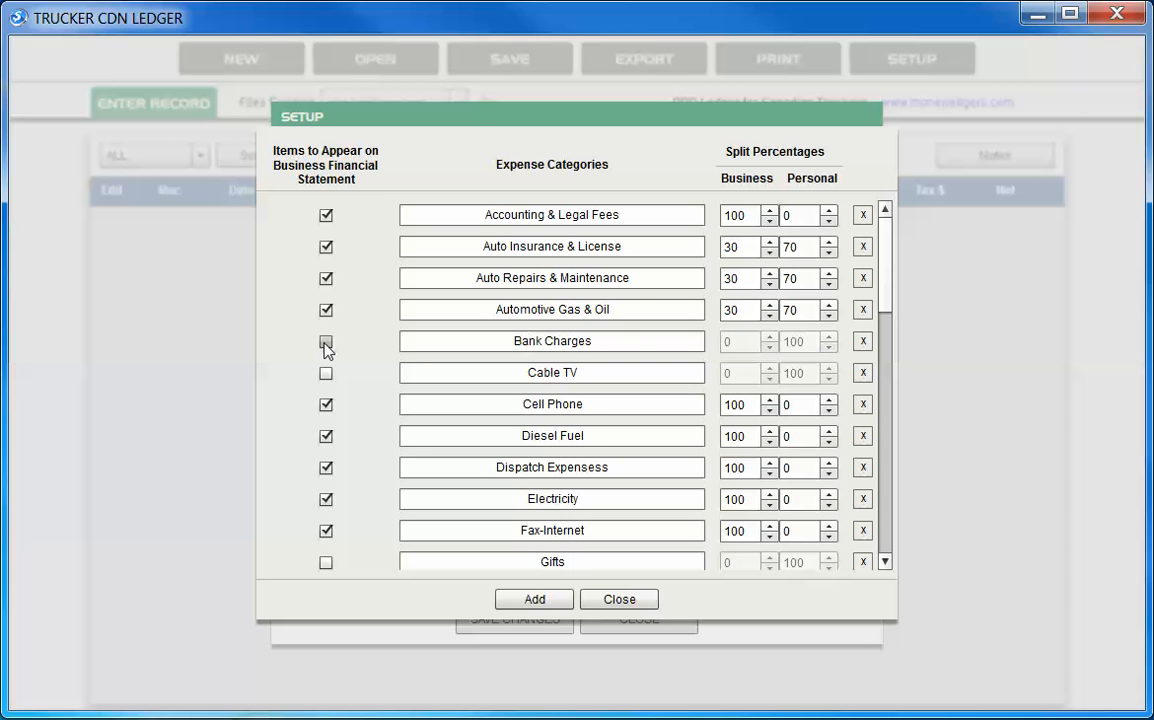
click(326, 342)
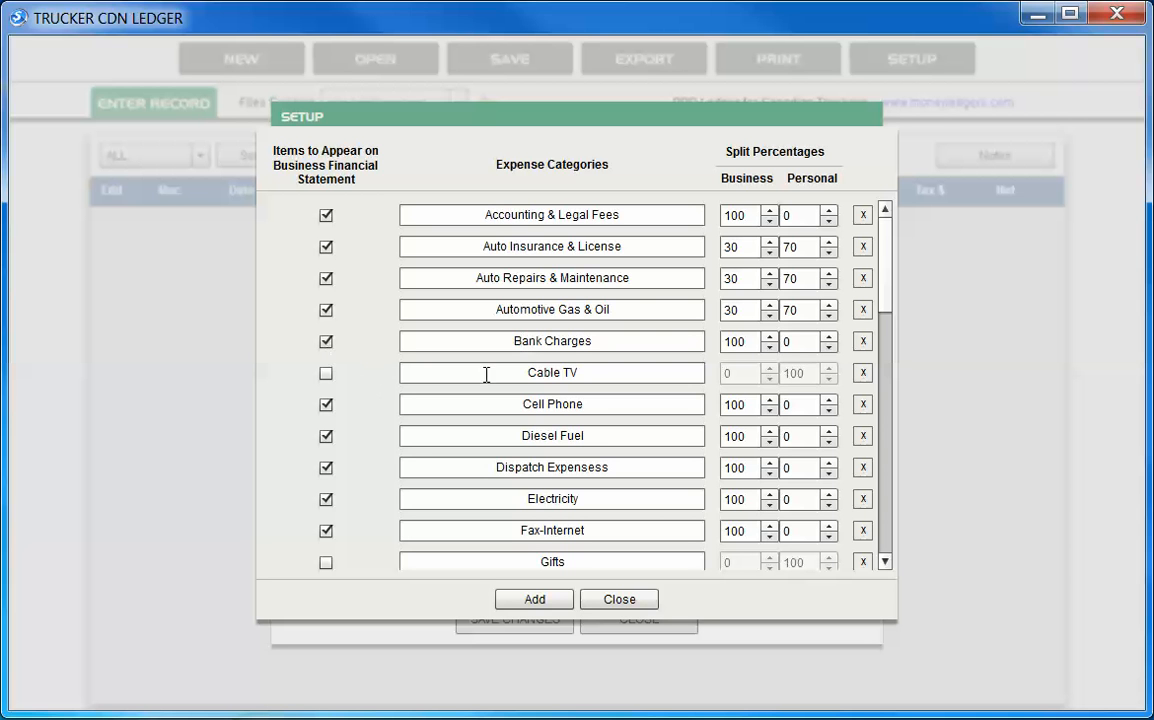
Step: Examine the personal-only expense categories Cable TV and Gifts and close the expense category editor
drag(524, 373, 578, 372)
drag(576, 561, 536, 556)
drag(530, 373, 579, 372)
drag(893, 272, 860, 573)
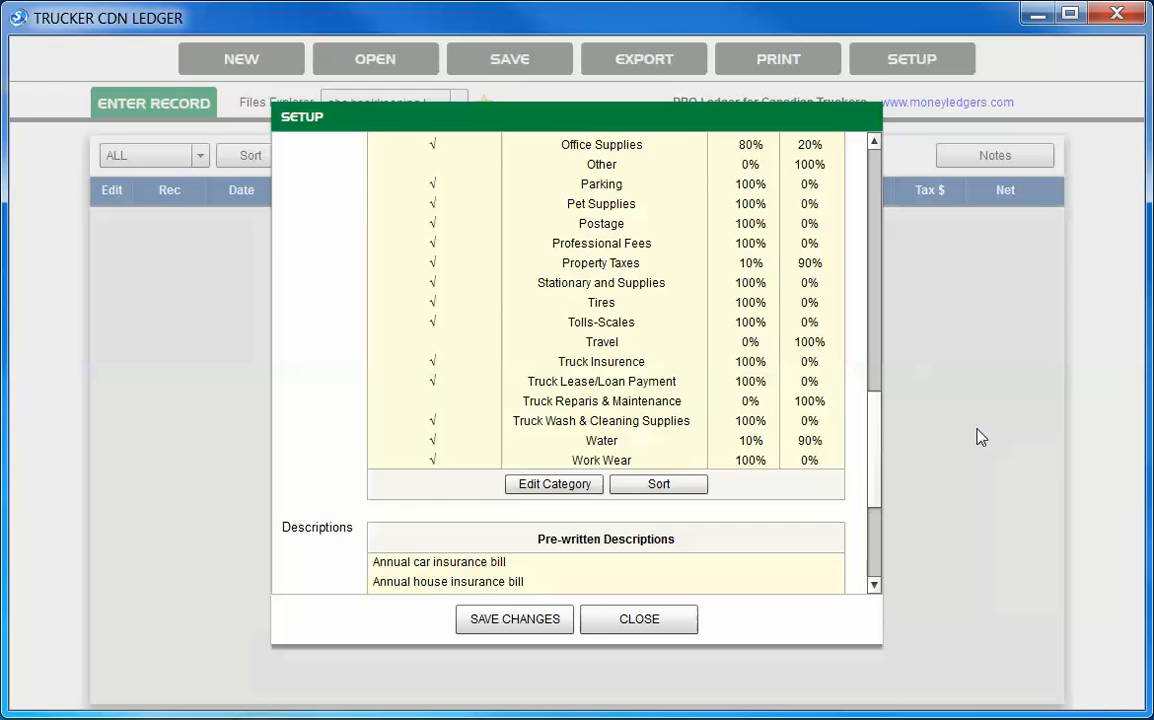
Step: Sort the pre-written descriptions and save the setup changes
drag(874, 415, 877, 489)
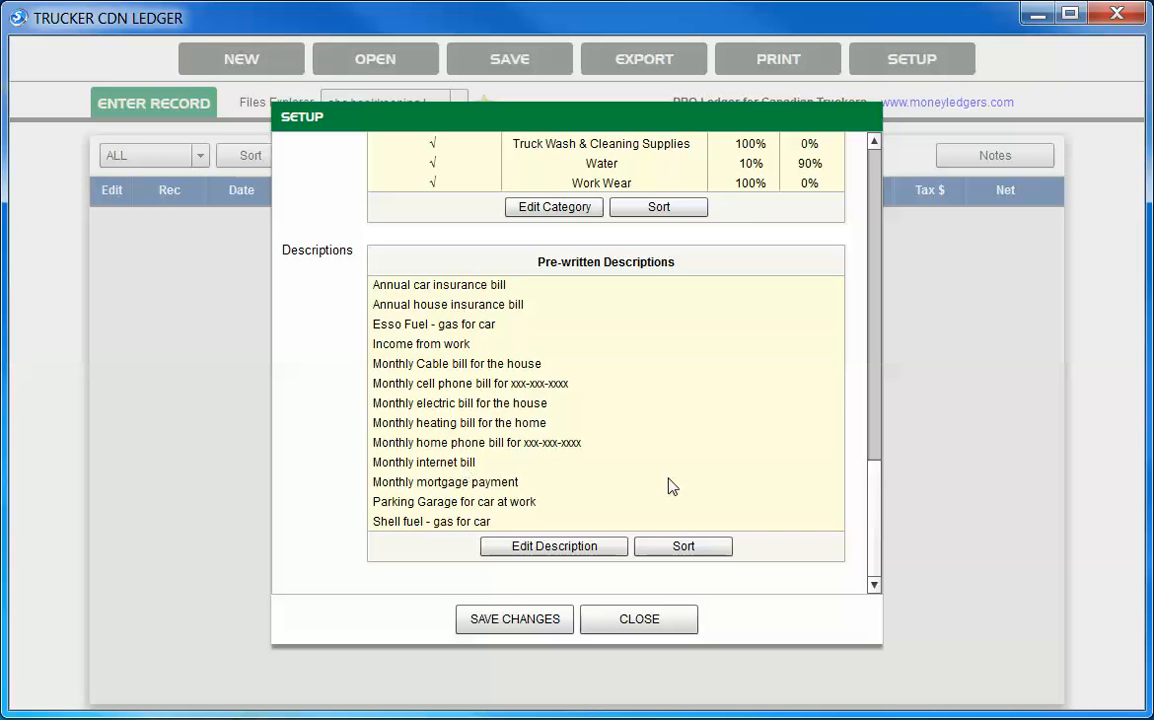
click(683, 547)
click(524, 622)
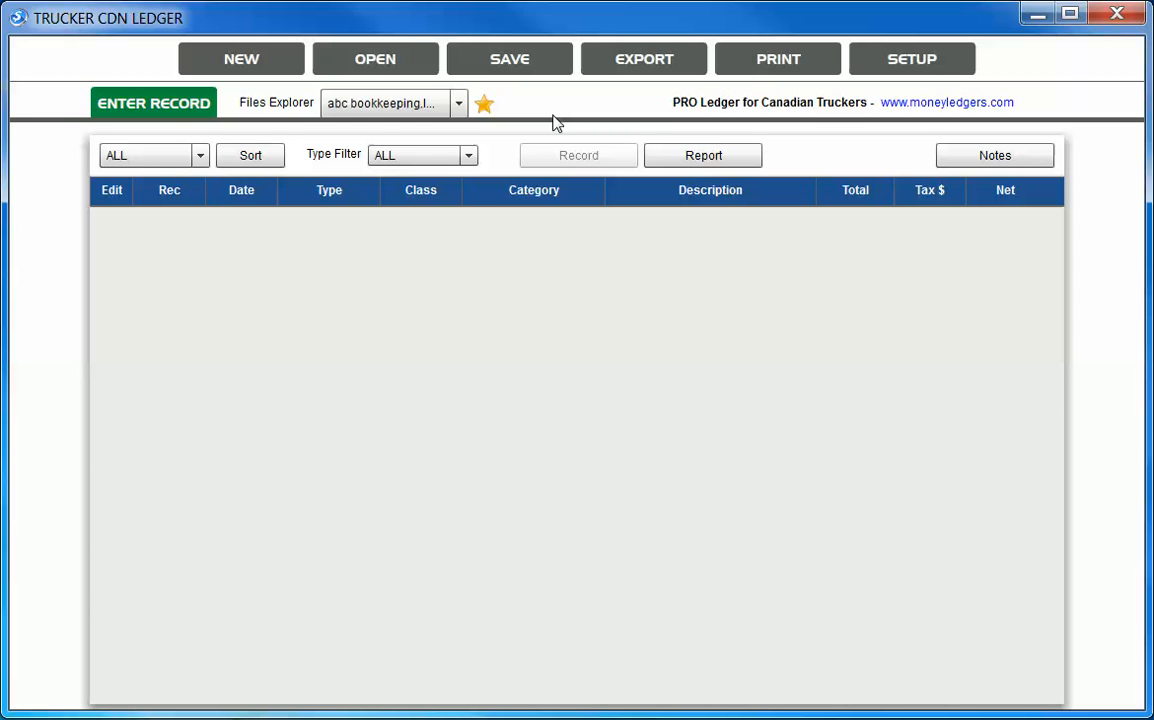
Step: Start a new ledger record and view the available Rec options without choosing one
click(147, 108)
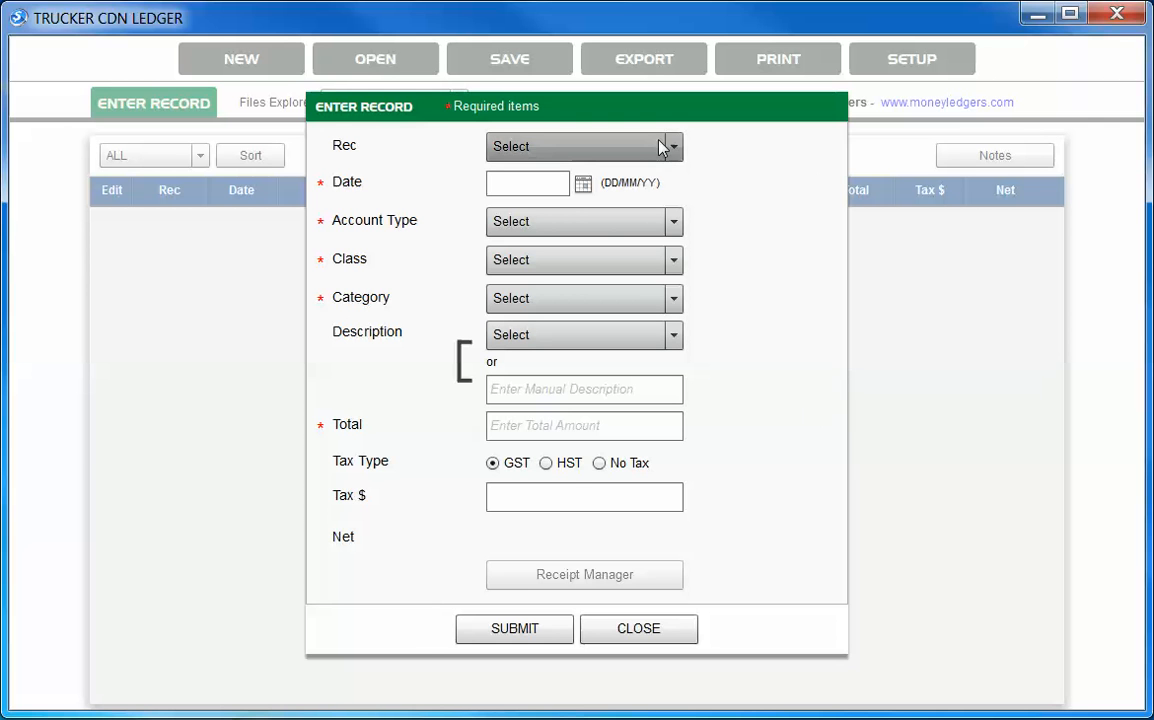
click(646, 148)
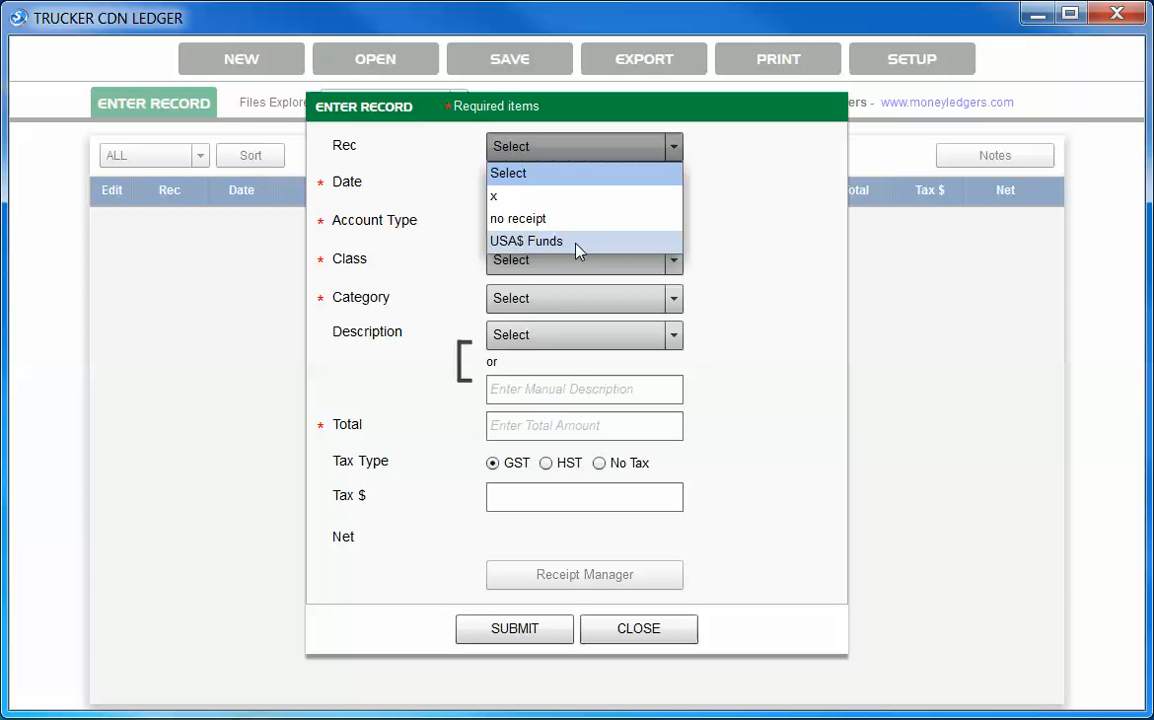
click(801, 283)
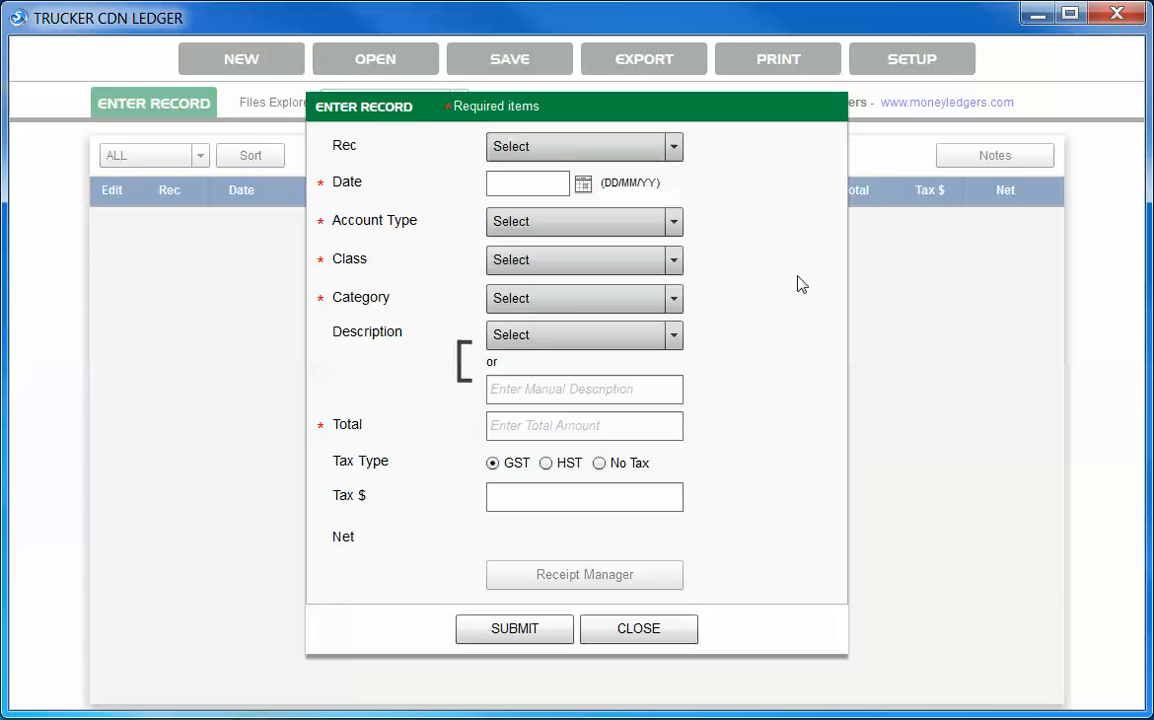
Step: Set the record's date to 17/09/13, account type to Visa, class to Split and category to Automotive Gas & Oil
click(583, 186)
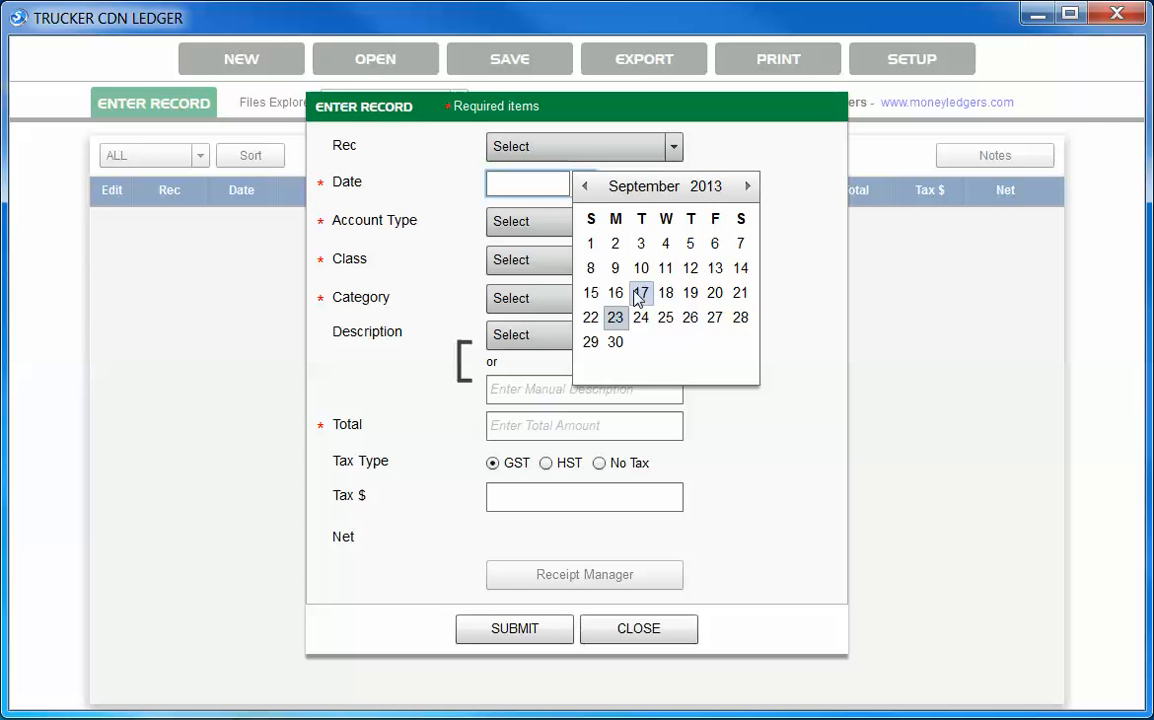
click(641, 292)
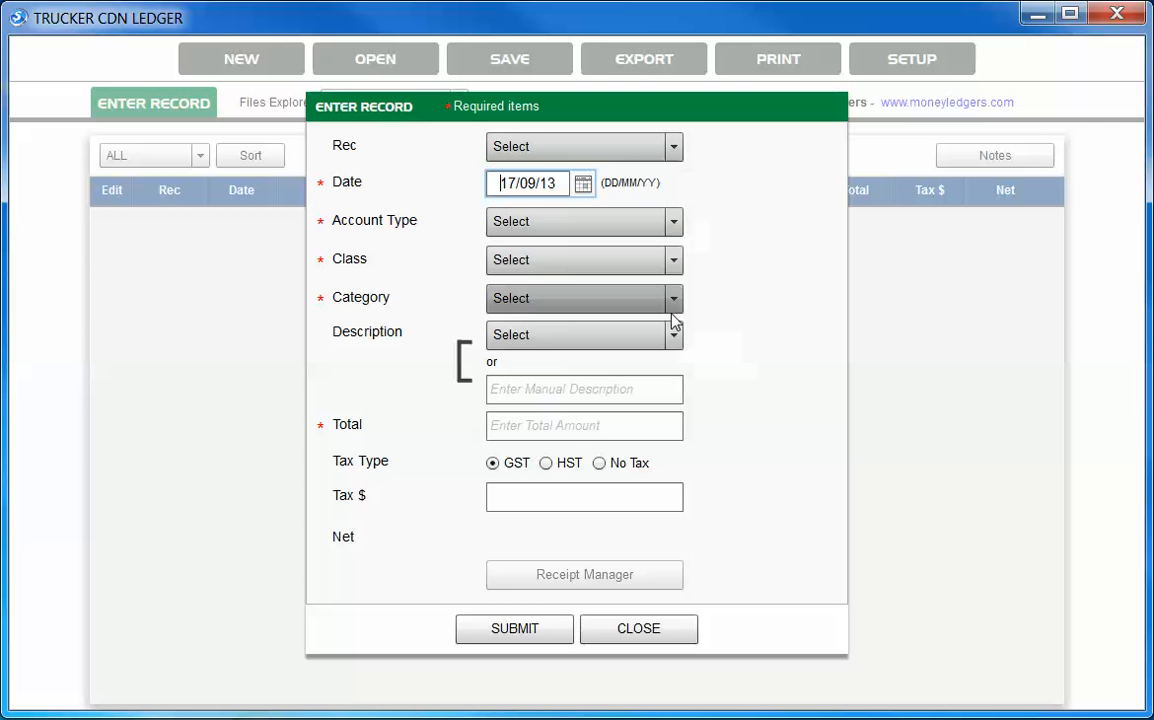
click(610, 225)
click(540, 318)
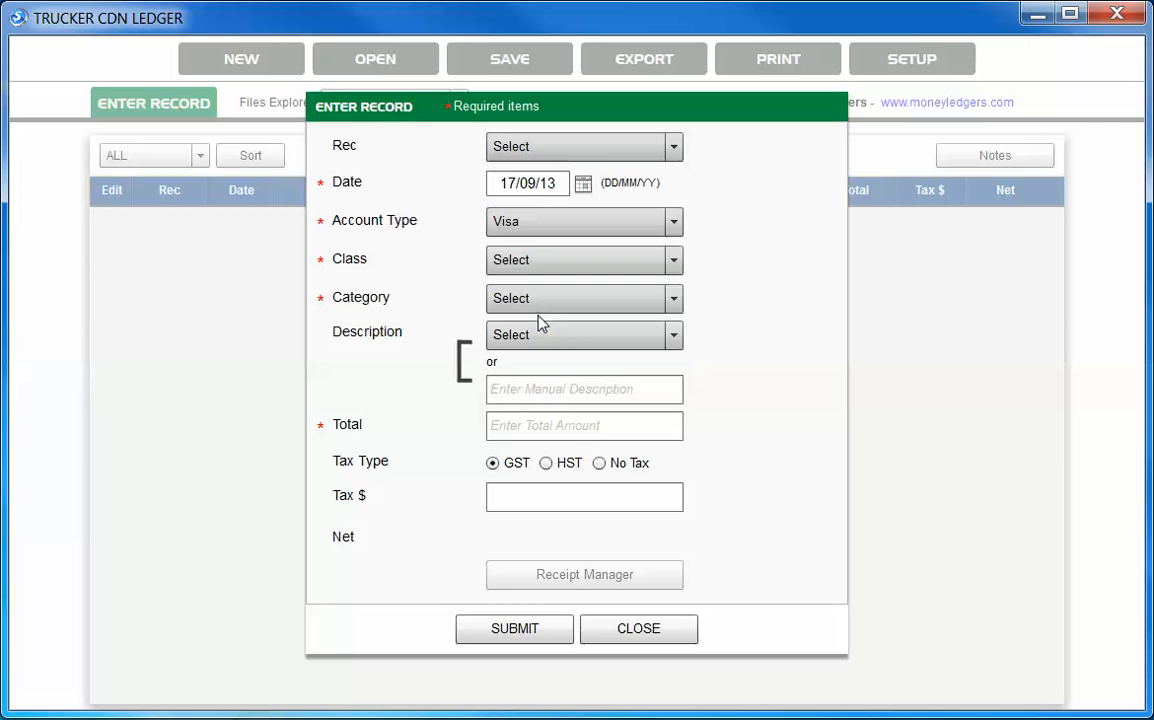
click(618, 262)
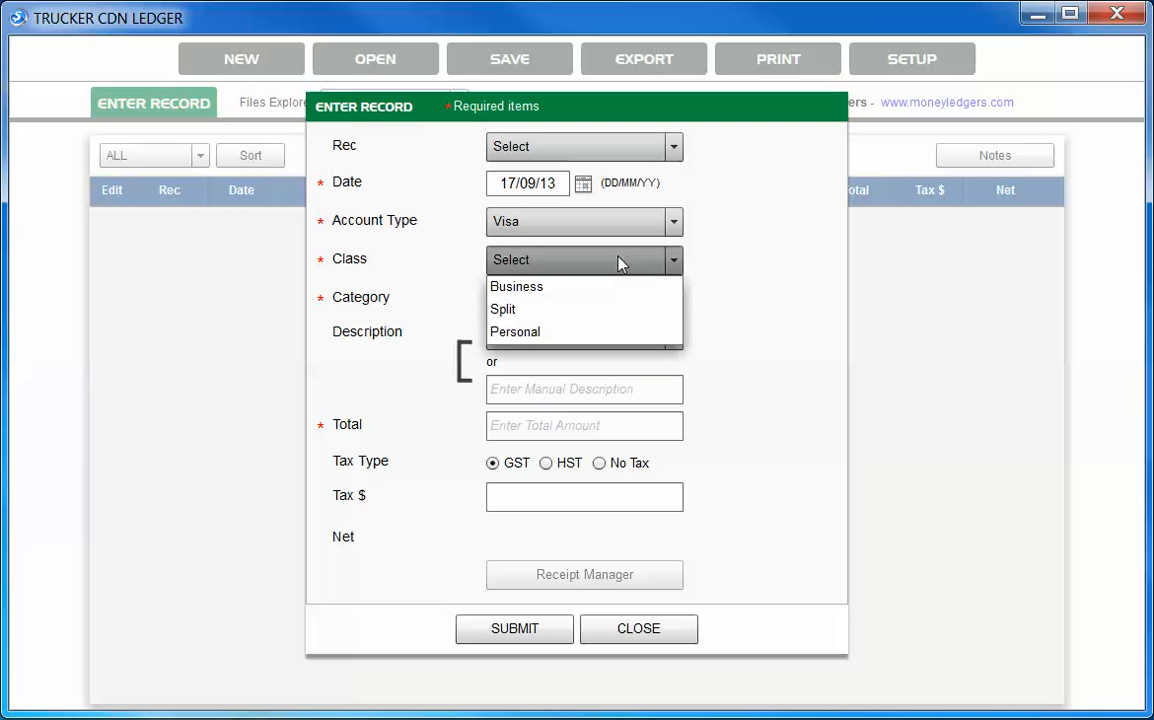
click(628, 317)
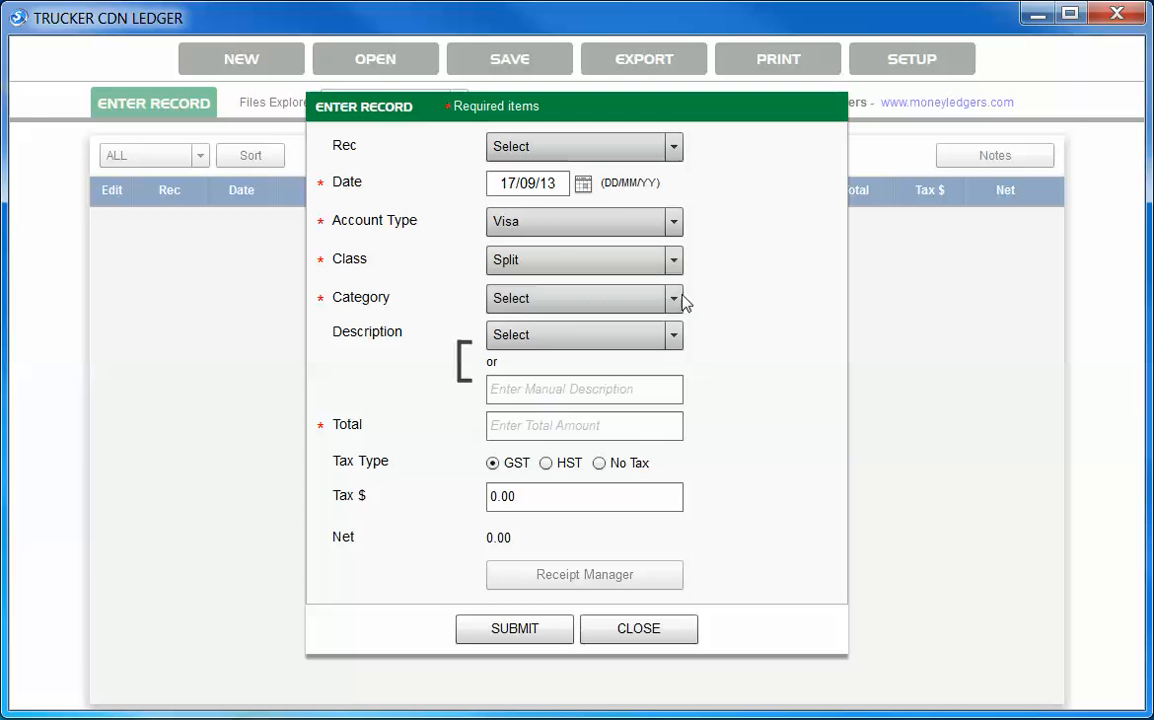
click(631, 301)
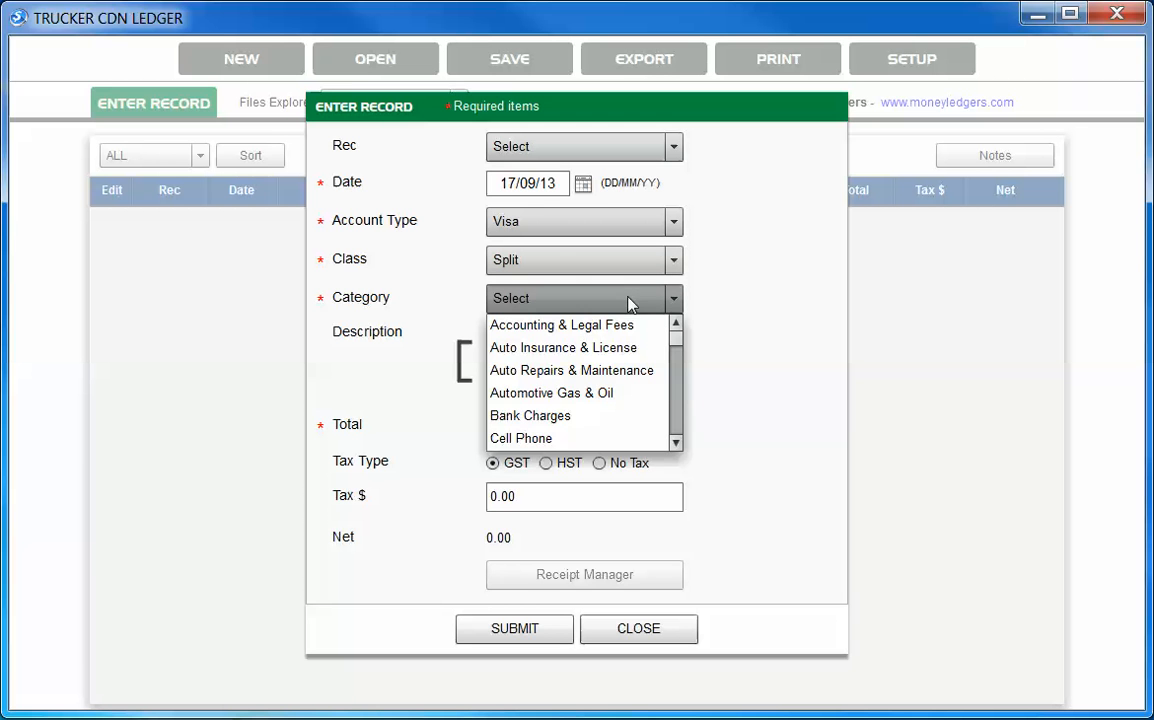
click(586, 396)
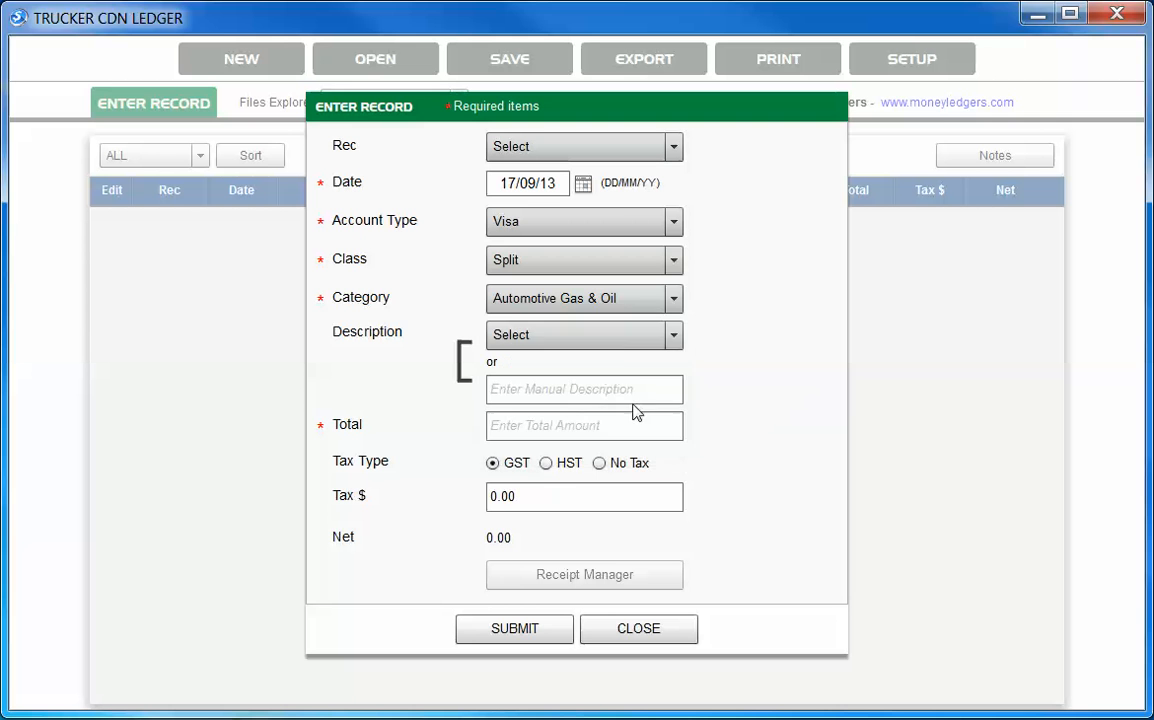
Step: Use the prewritten description Esso Fuel - gas for car, append "premium" to it, and enter a total of 76
click(629, 341)
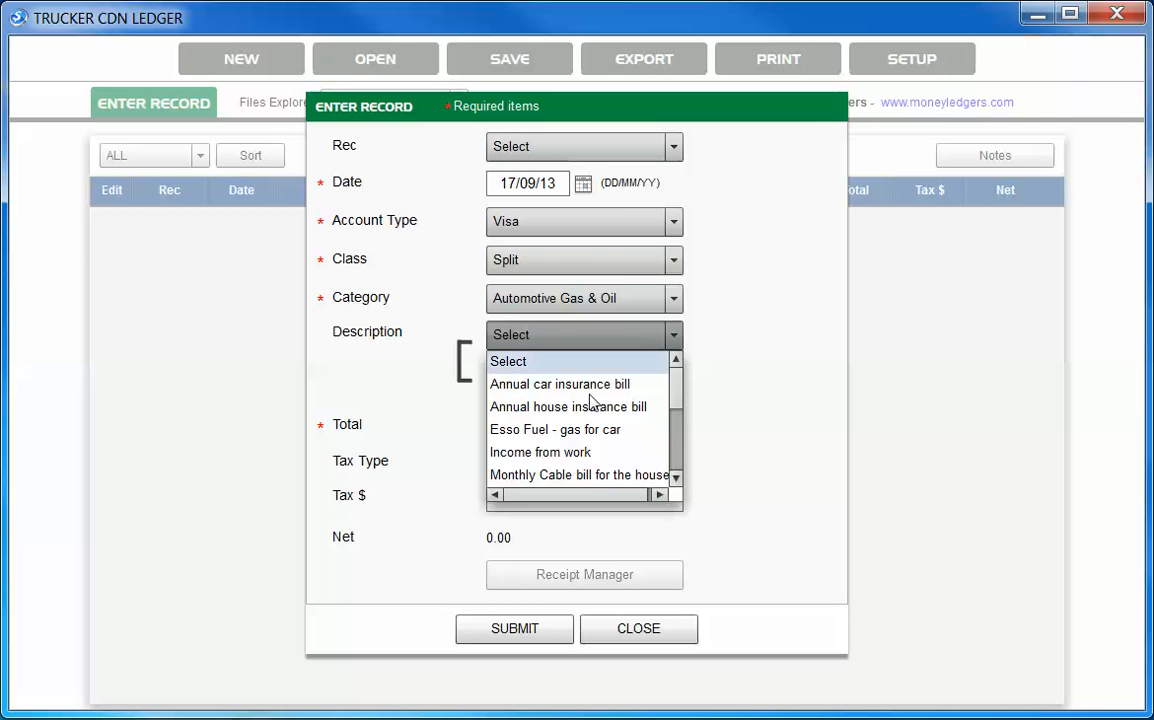
click(592, 440)
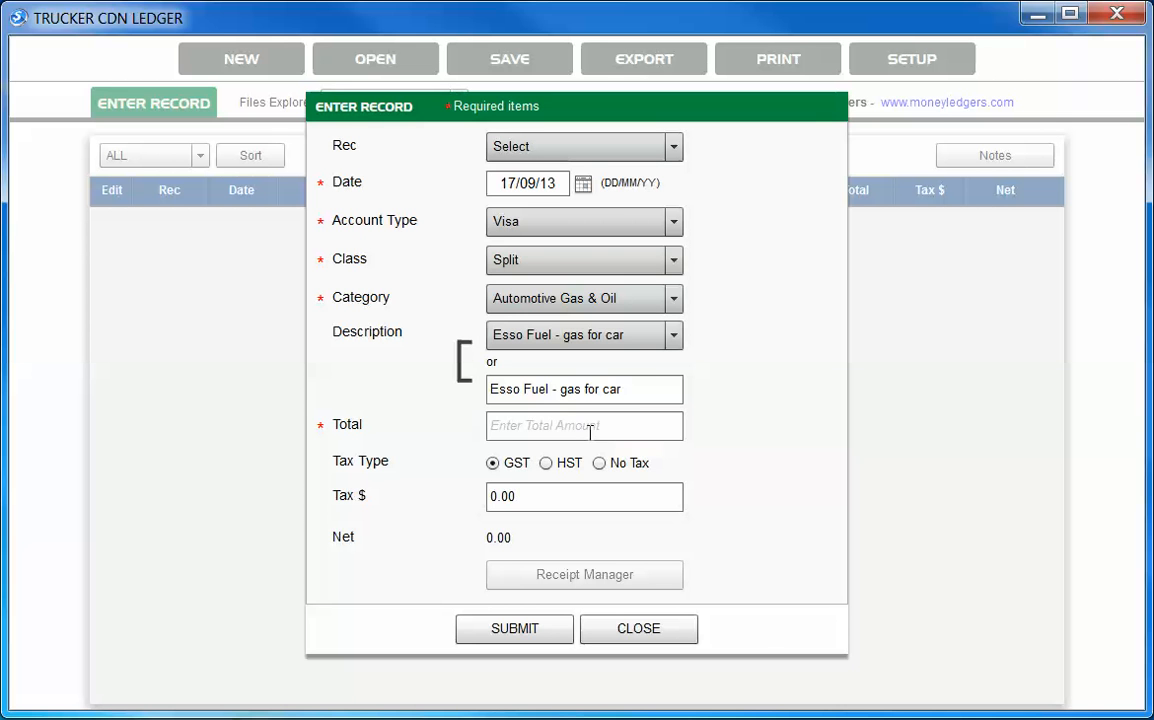
click(654, 387)
text(prf=)
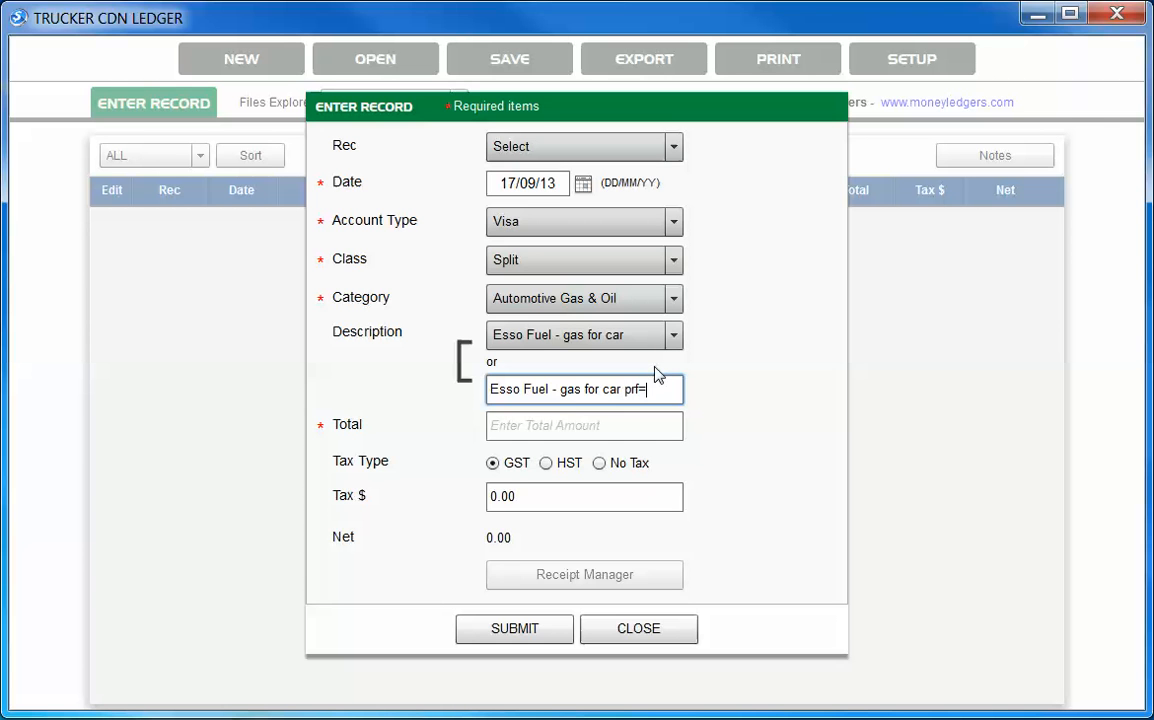
key(BackSpace)
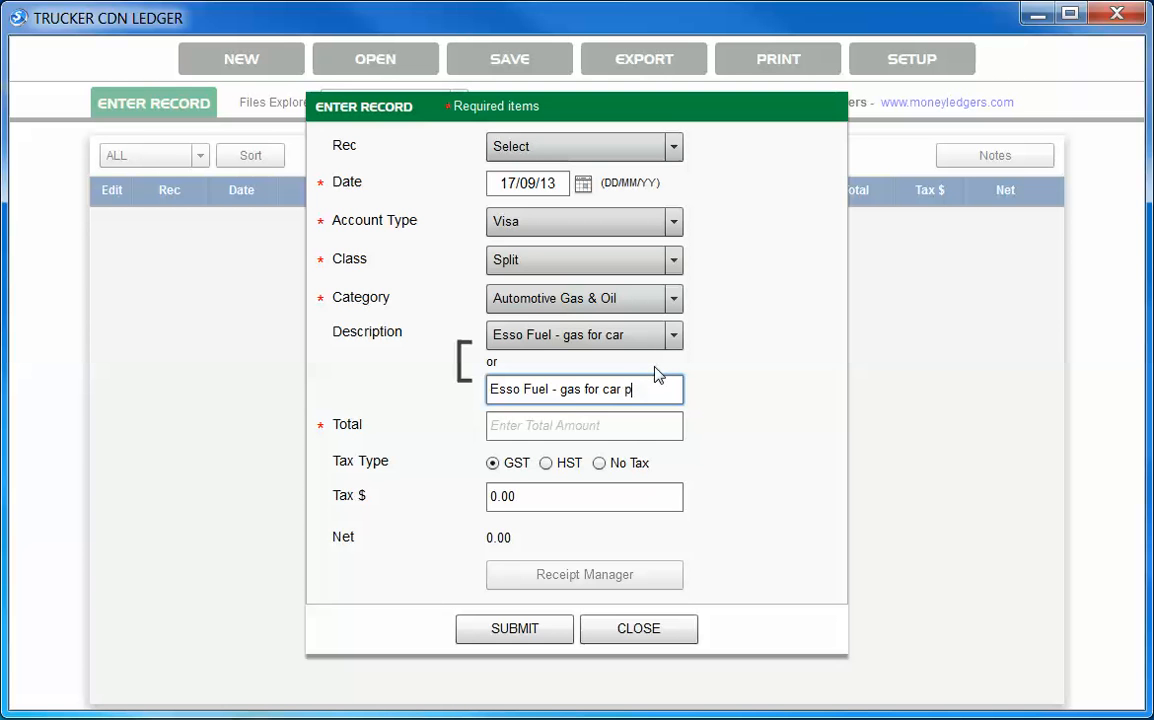
text(mium)
click(510, 427)
text(76)
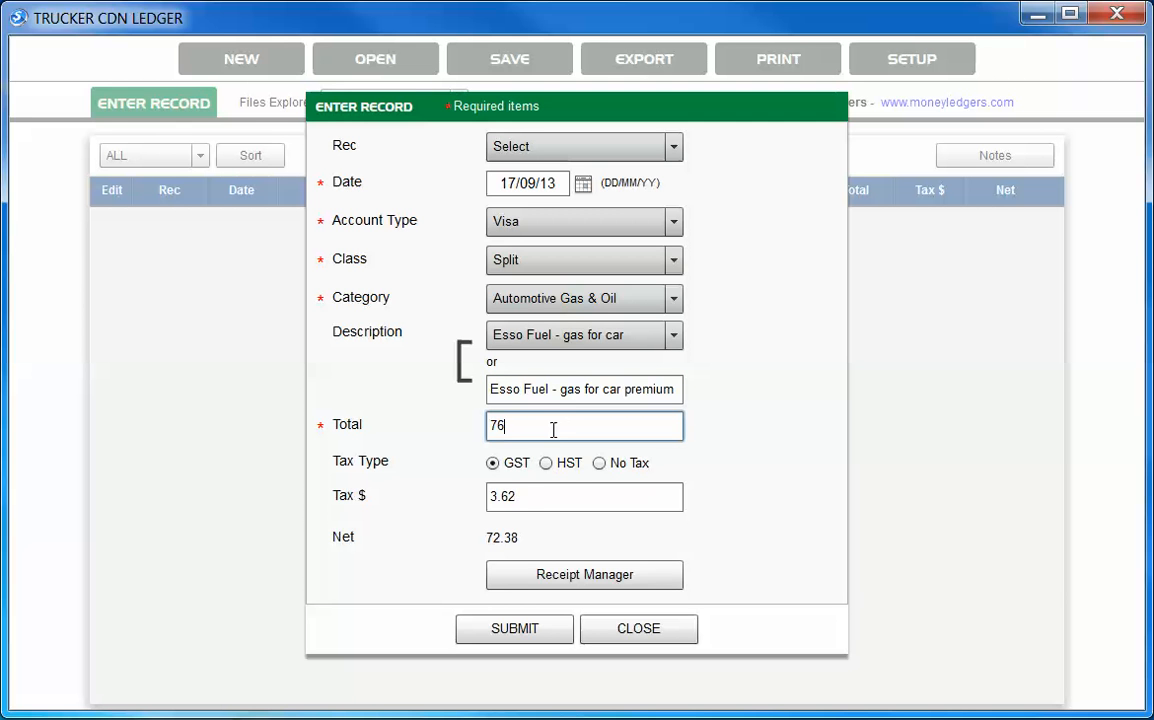
Step: Try the HST and No Tax options for the fuel record and switch the tax type back to GST
click(547, 465)
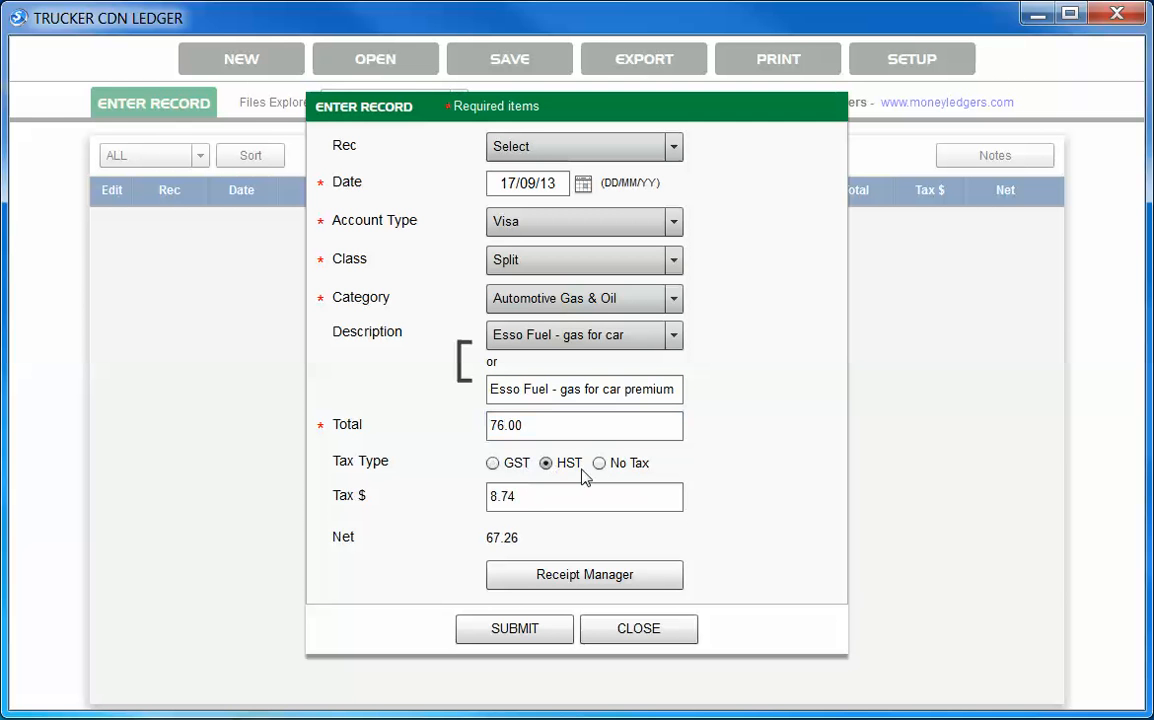
click(599, 465)
click(492, 466)
click(527, 501)
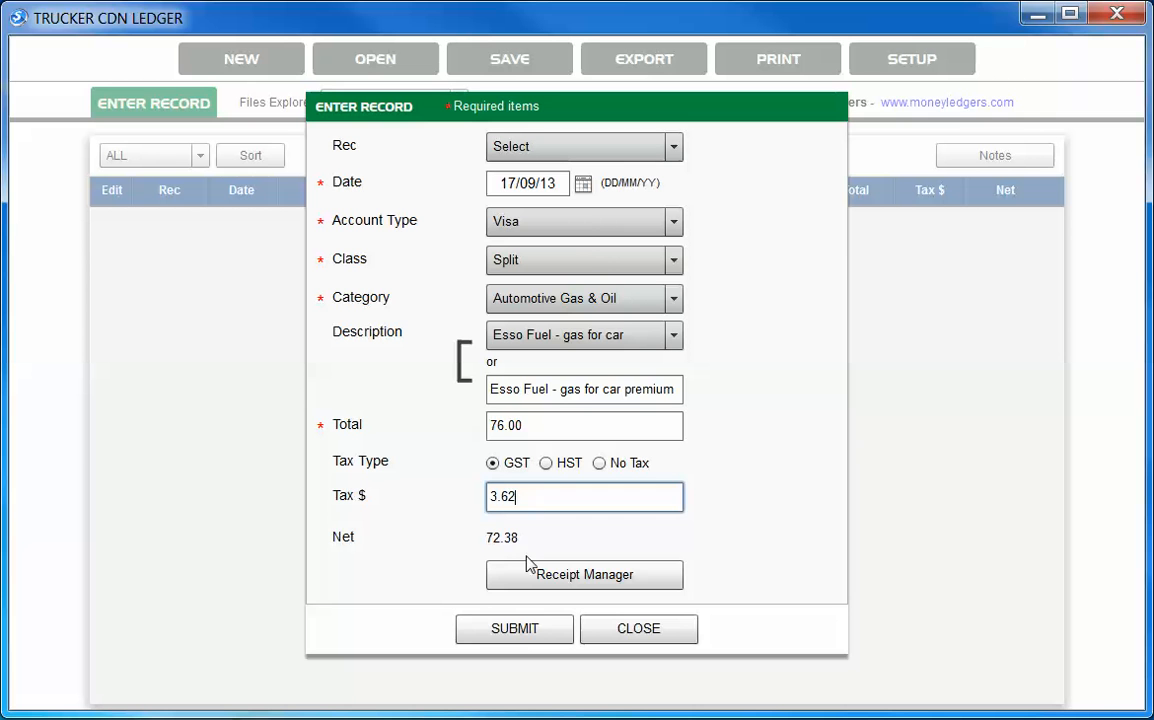
Step: Submit the fuel record and close the record entry form
click(522, 640)
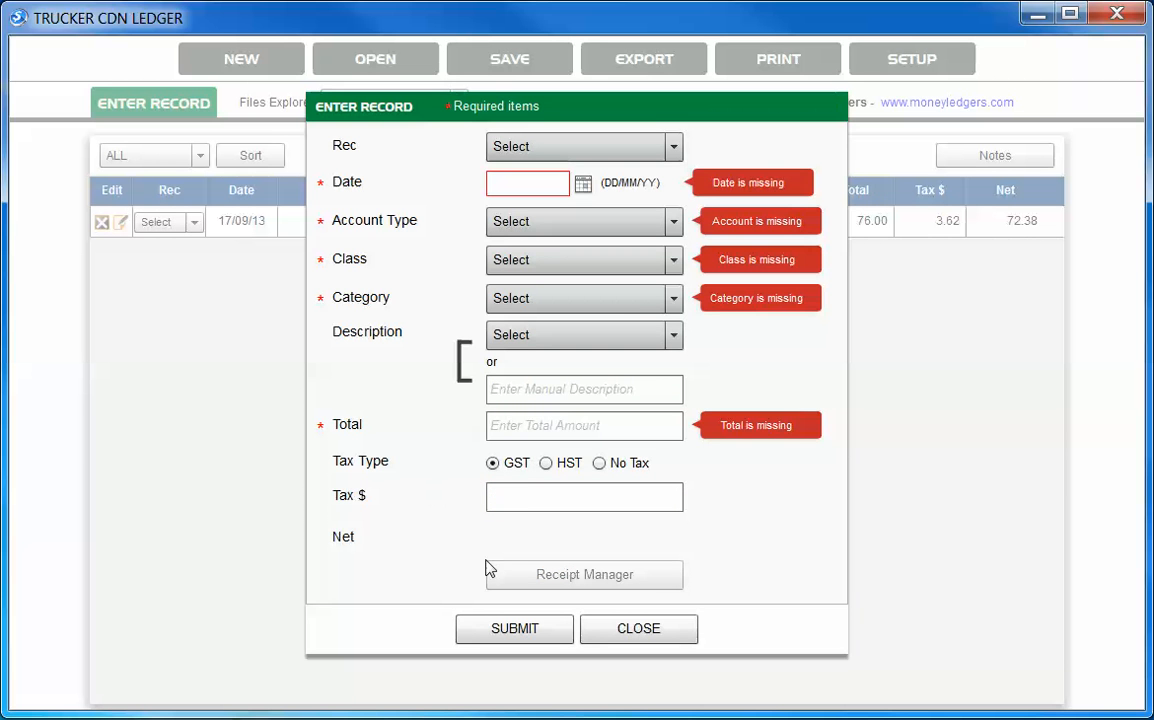
click(630, 629)
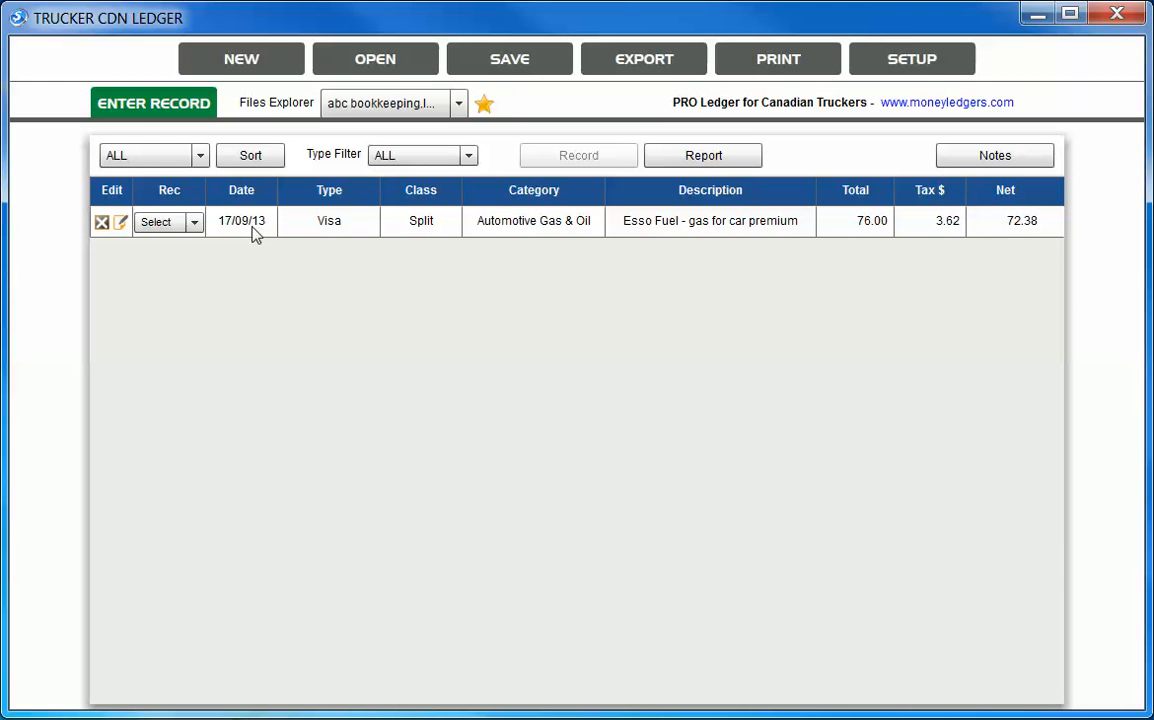
Step: Start a new record dated 11/09/13 with account type Savings, class Business and category INCOME
click(175, 100)
click(583, 183)
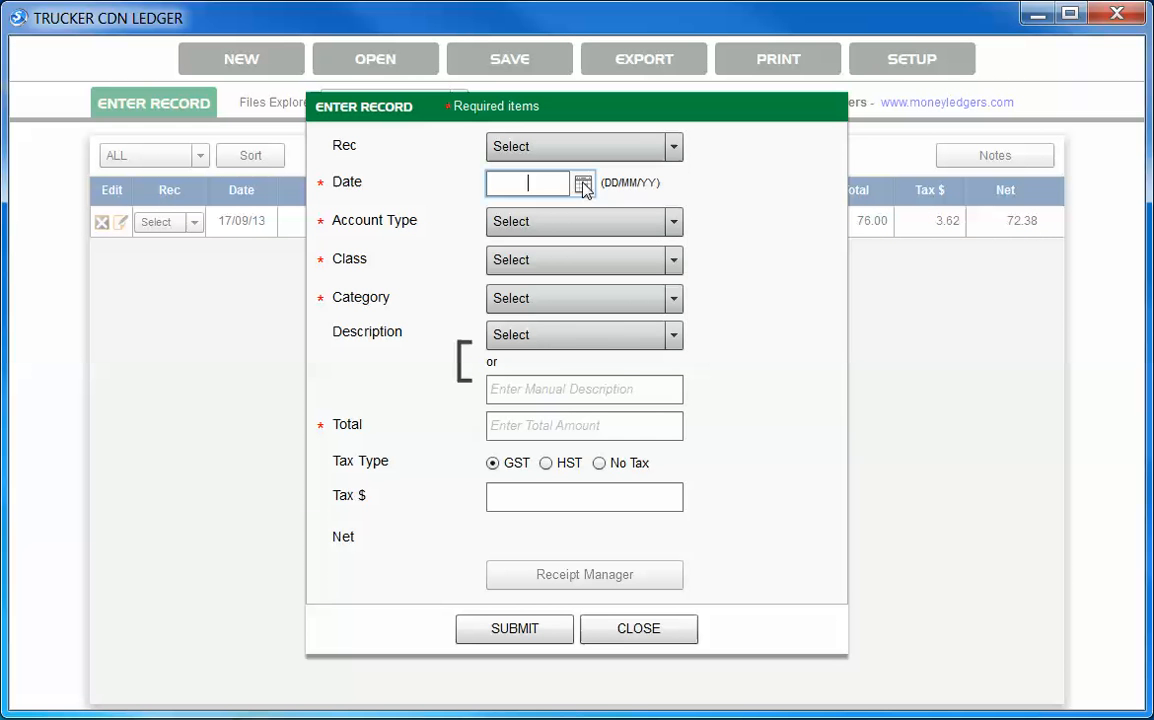
click(665, 267)
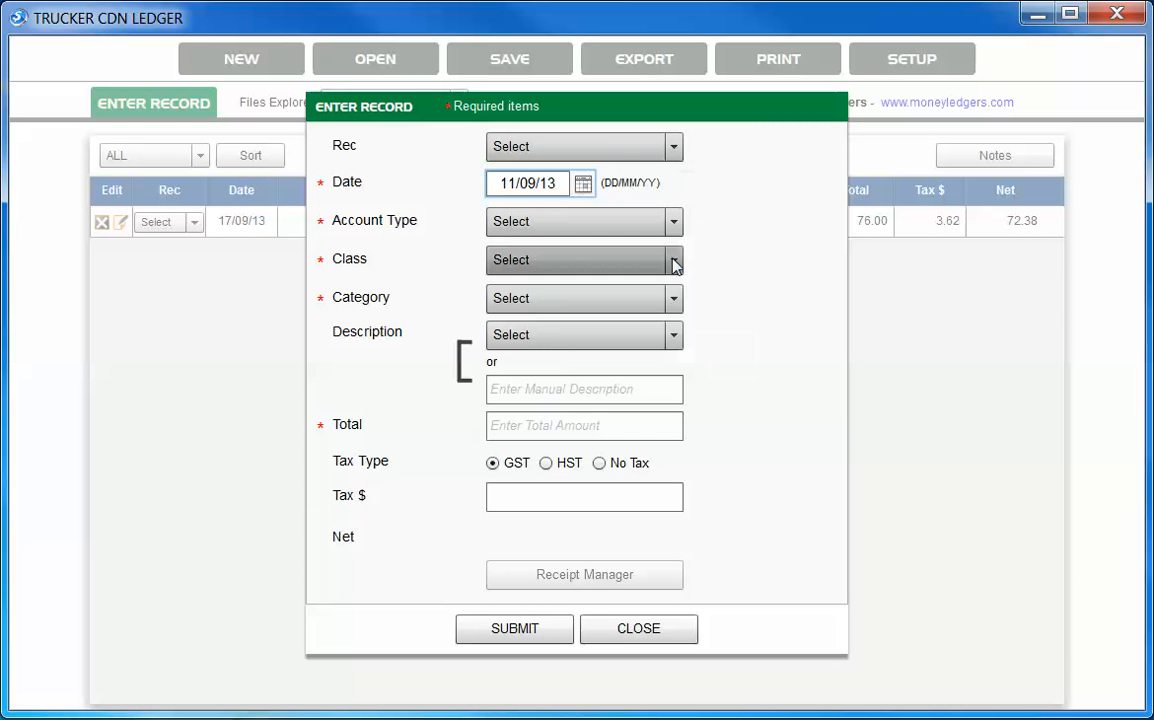
click(585, 222)
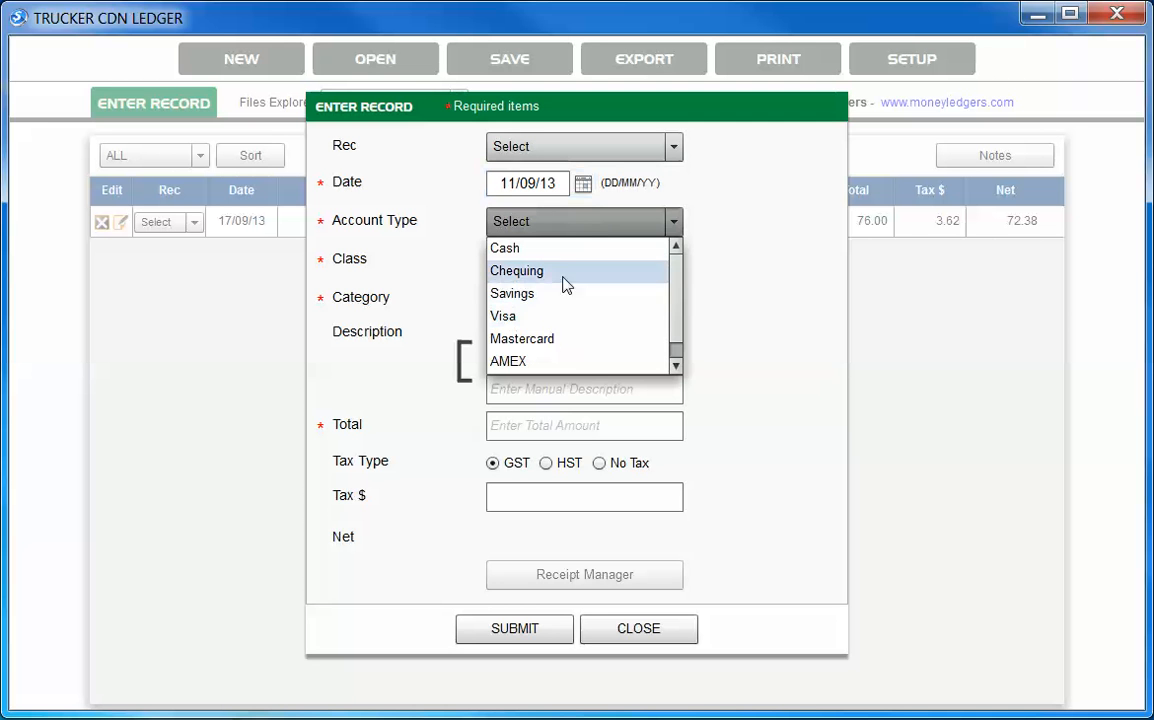
click(567, 293)
click(580, 264)
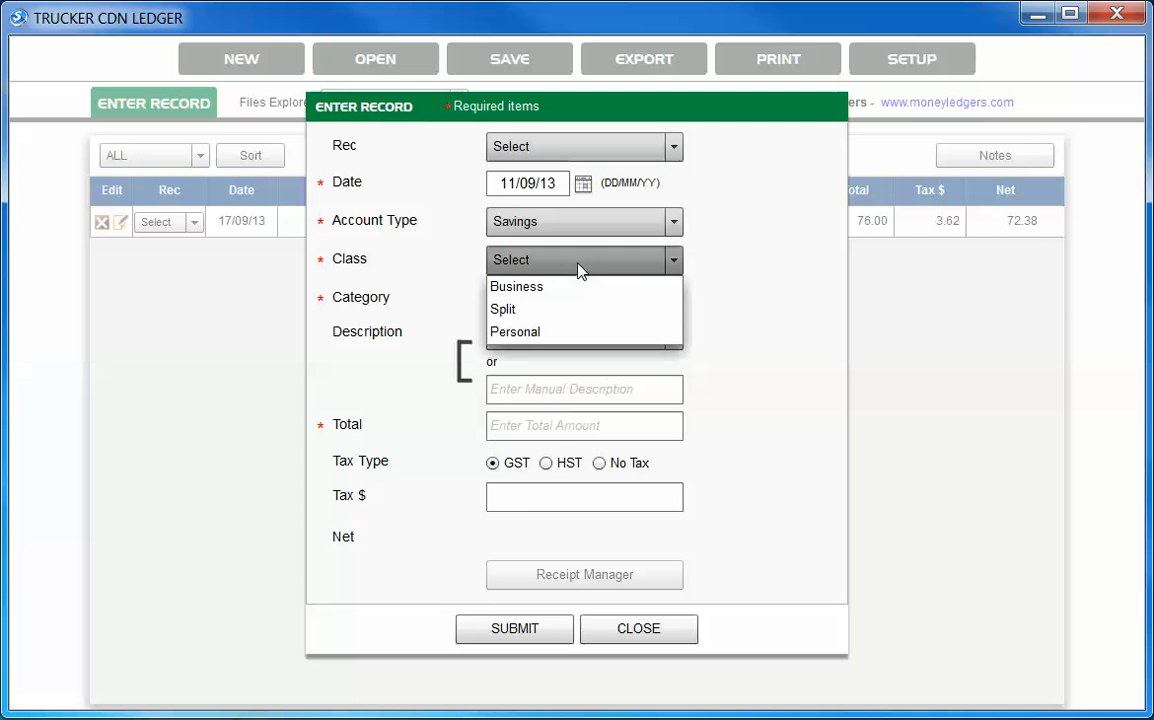
click(571, 287)
click(572, 299)
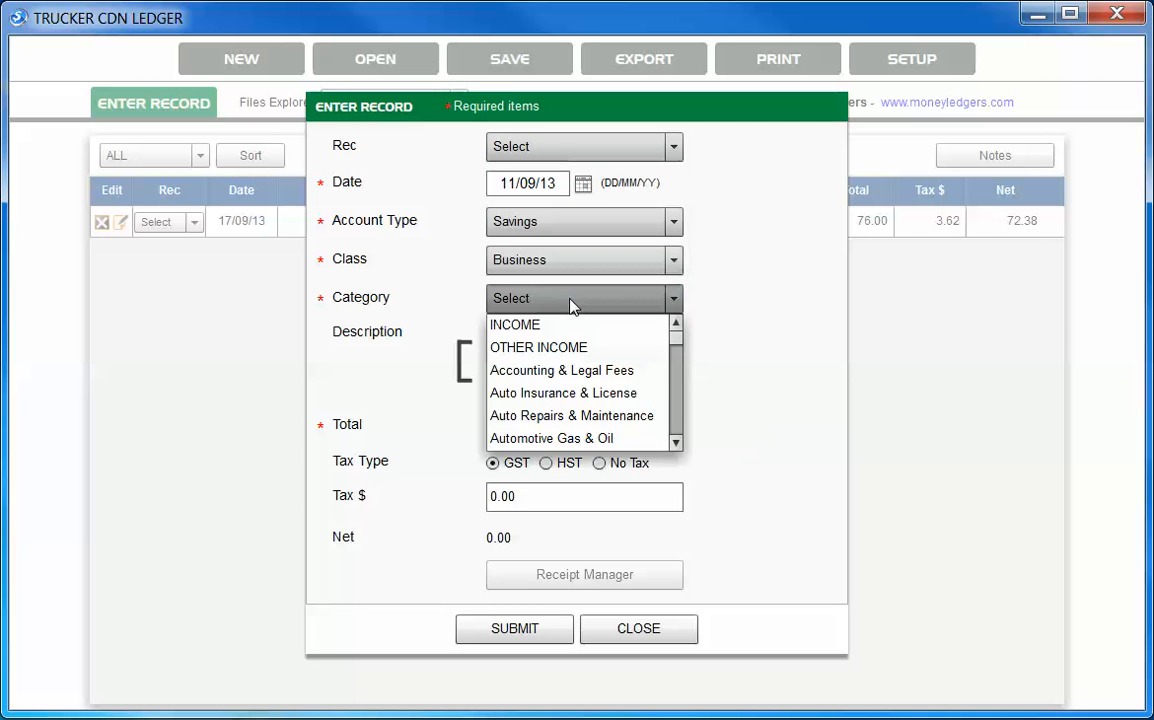
click(560, 328)
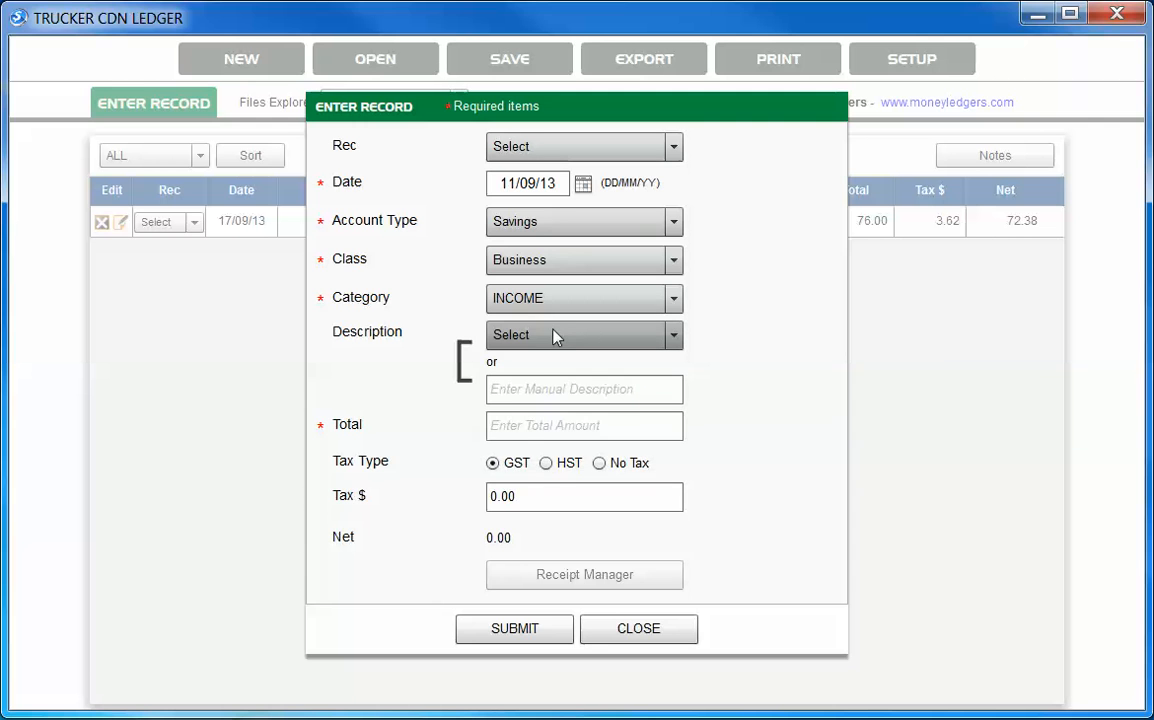
Step: Give the income record the description Income from work and a total of 2100, and submit it
click(556, 338)
click(558, 451)
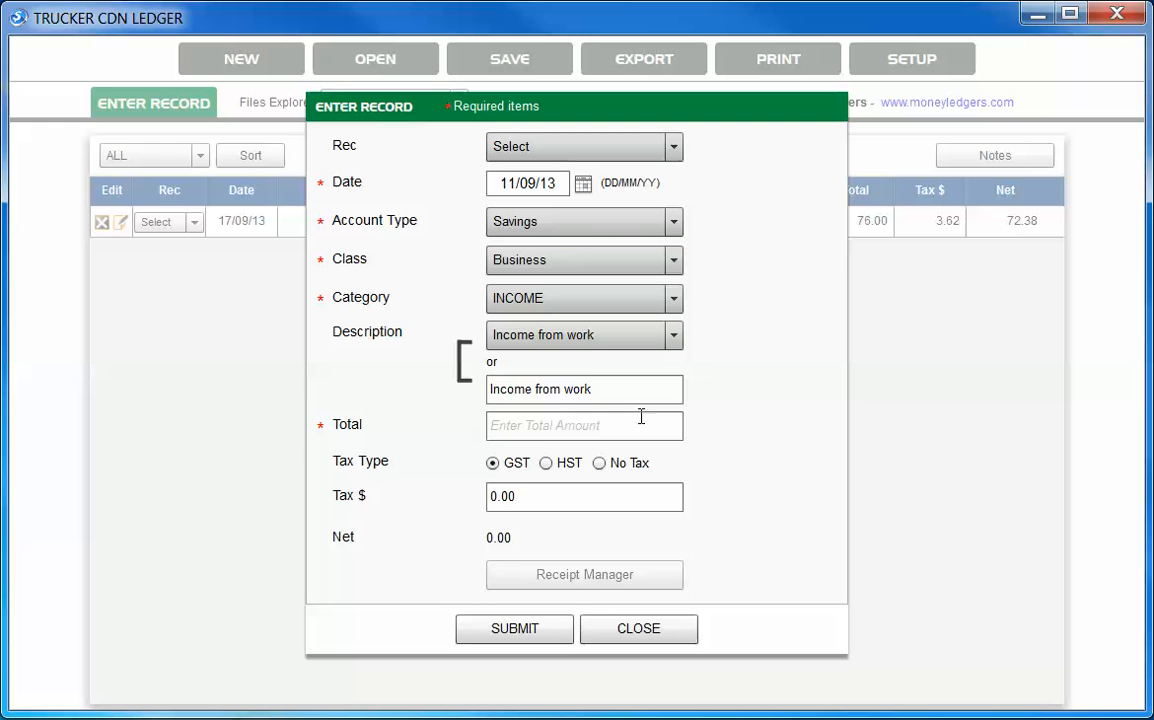
click(582, 426)
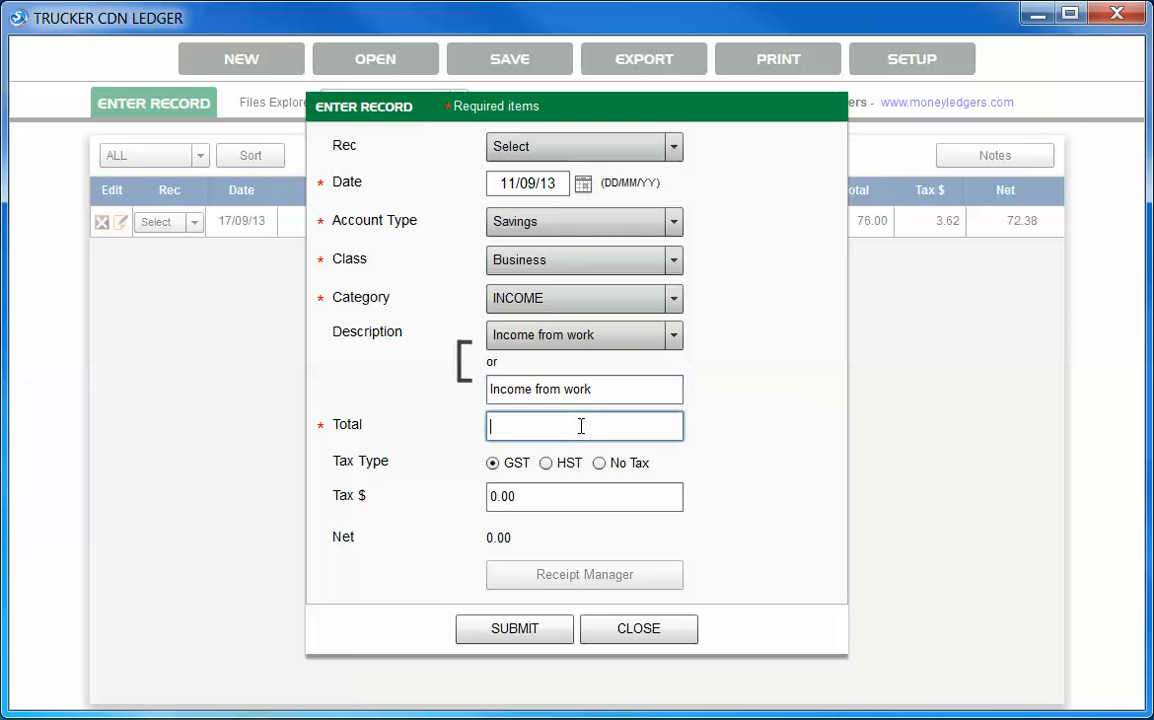
text(2100)
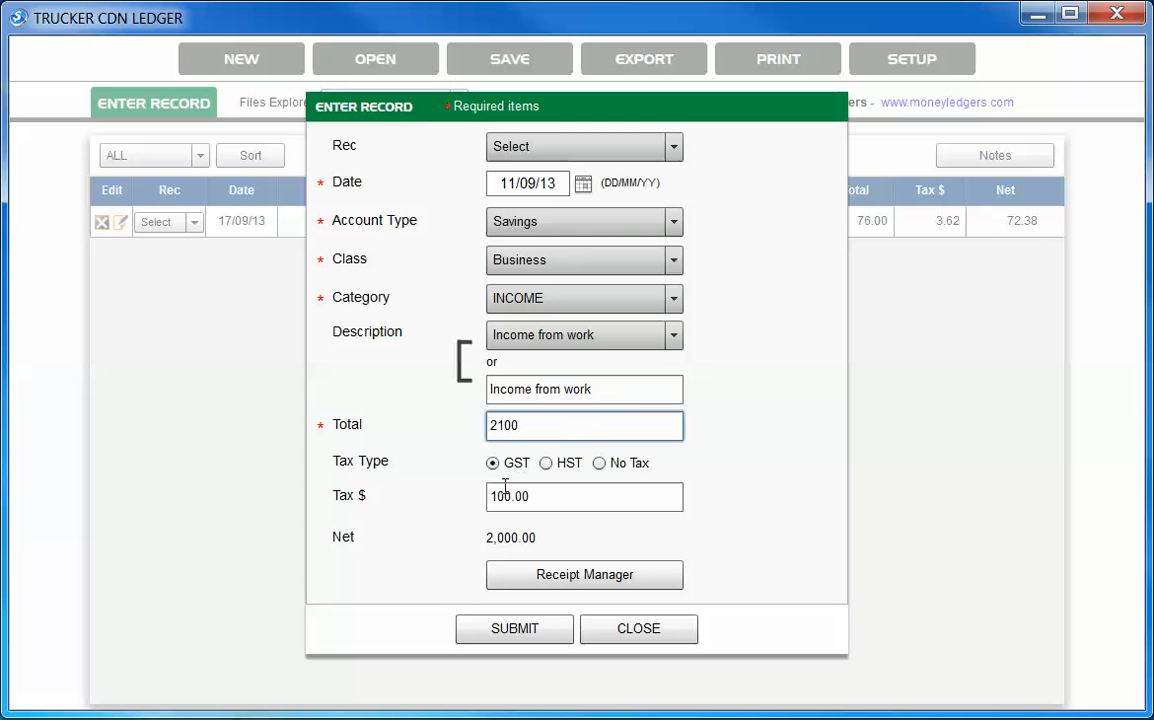
click(515, 625)
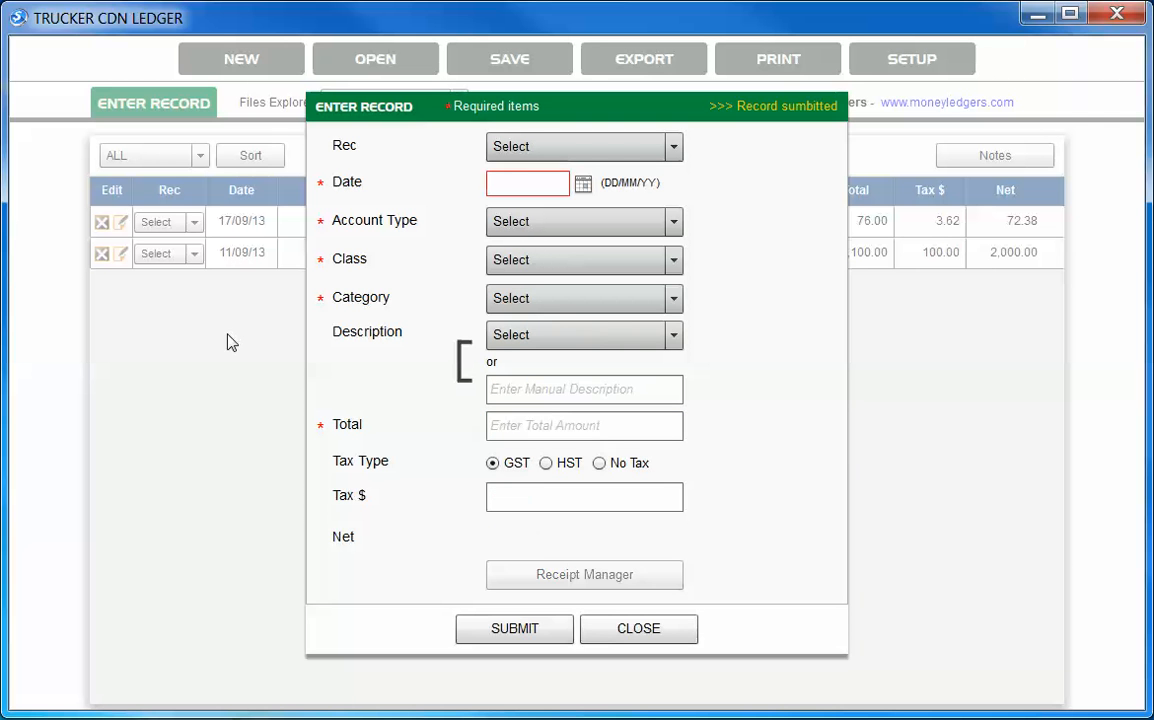
Step: Set up another record dated 12/09/13 with account type Savings, class Personal and category Cable TV
click(584, 185)
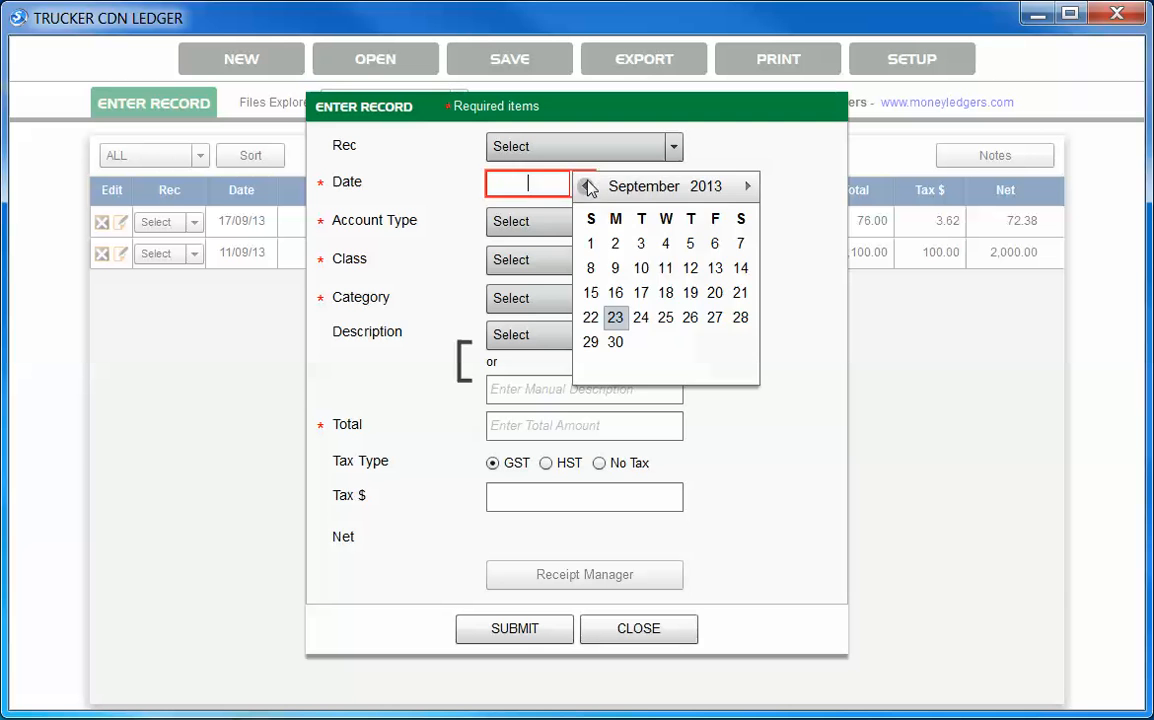
click(690, 267)
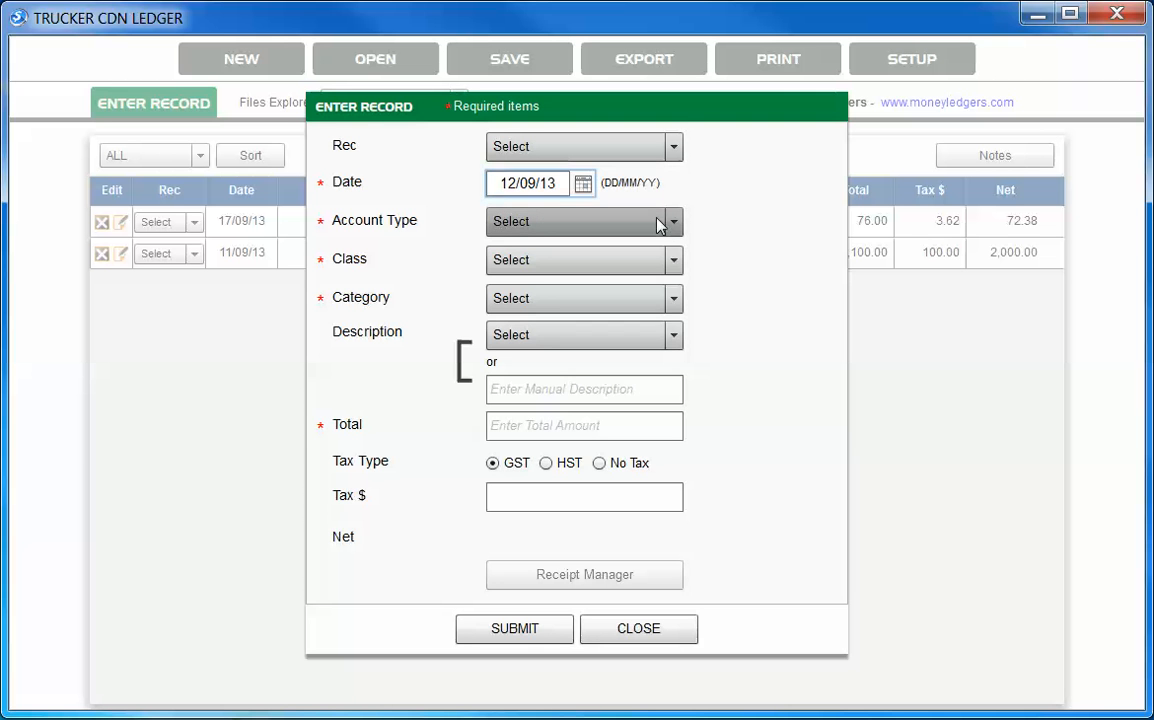
click(660, 222)
click(524, 296)
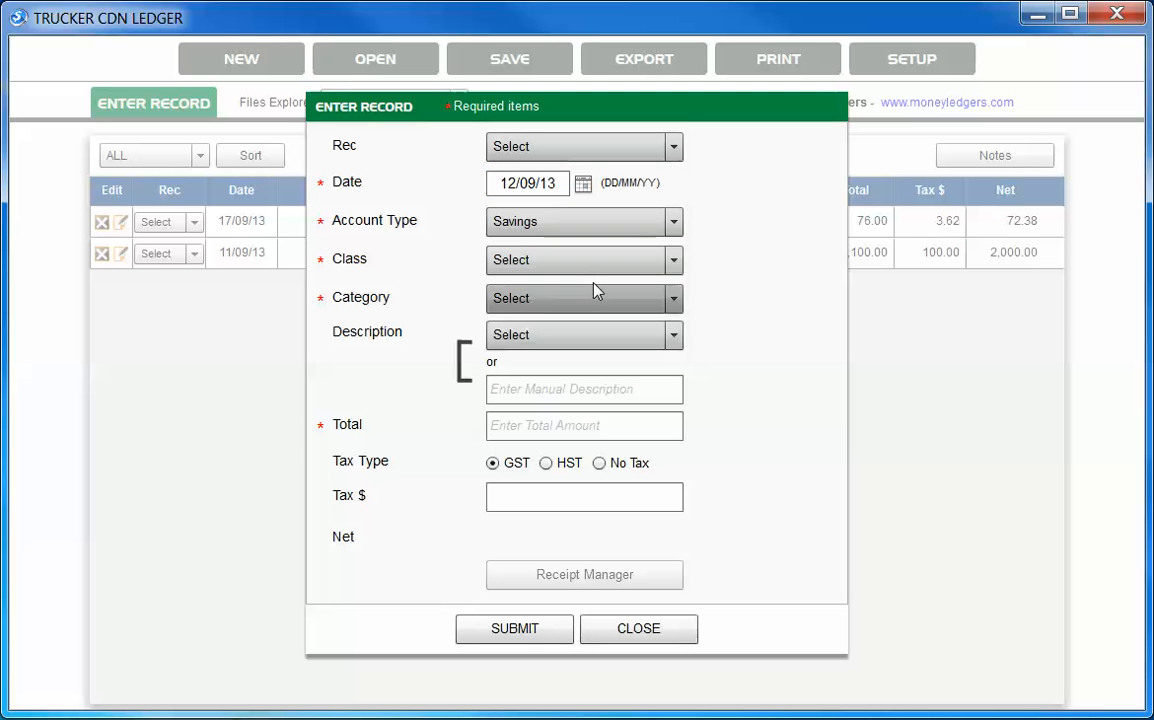
click(610, 265)
click(564, 332)
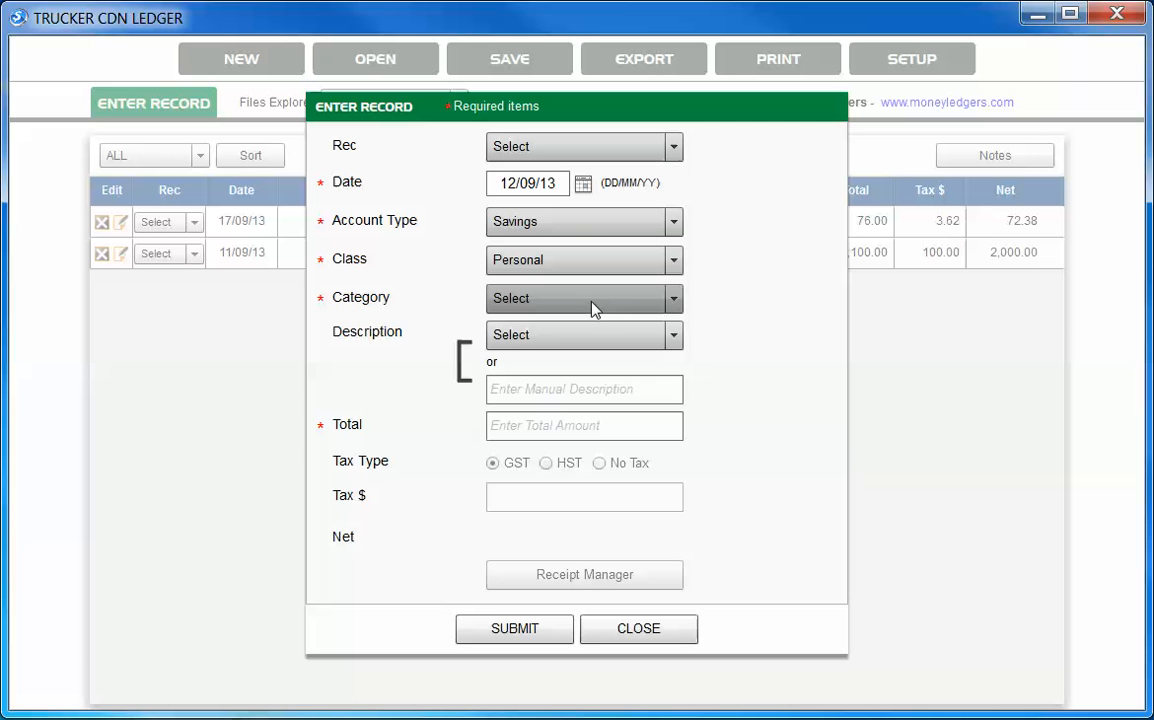
click(591, 301)
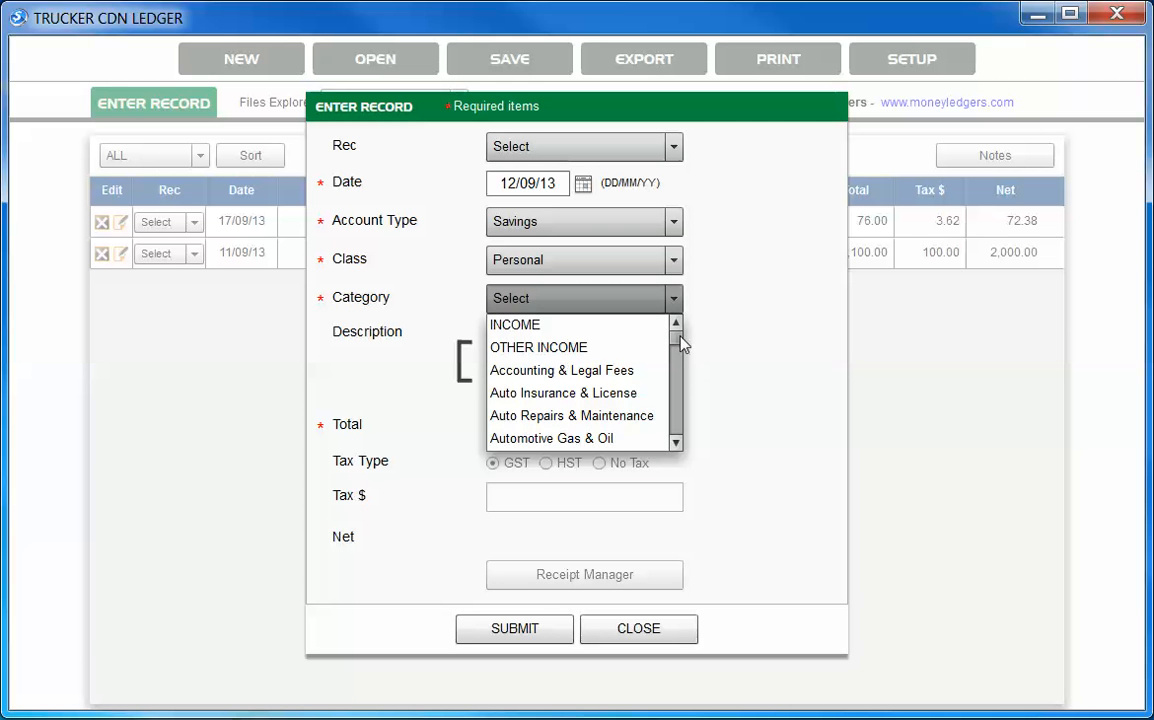
scroll(683, 357, down, 3)
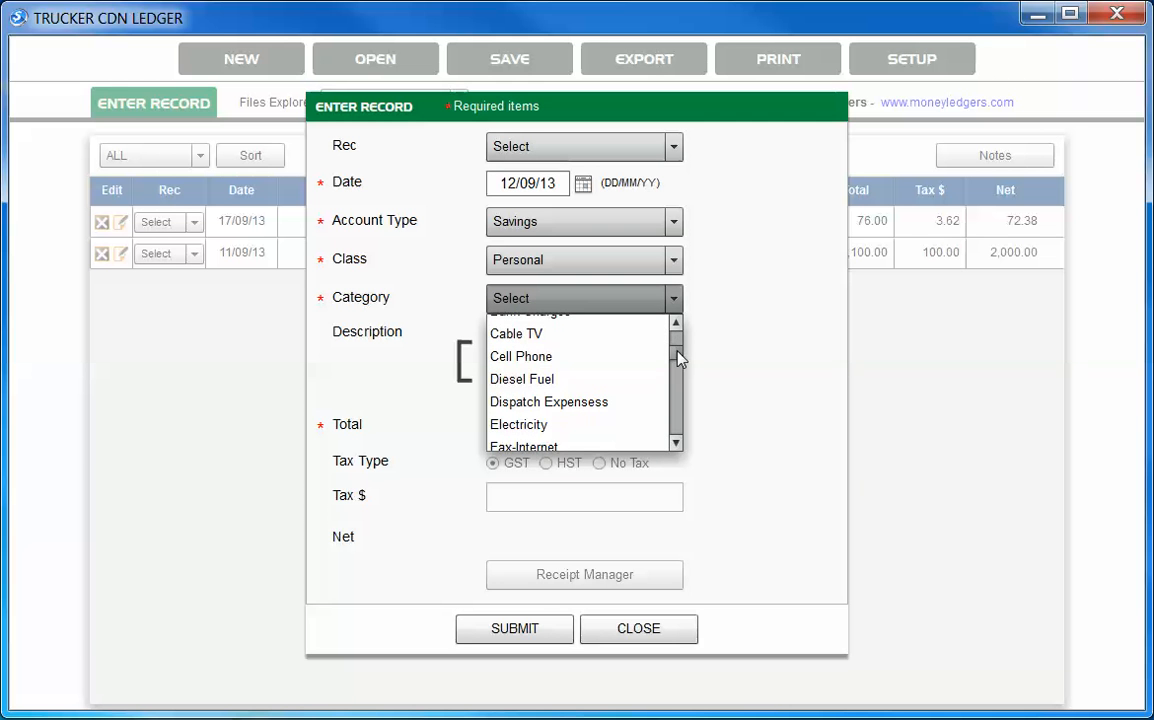
click(574, 338)
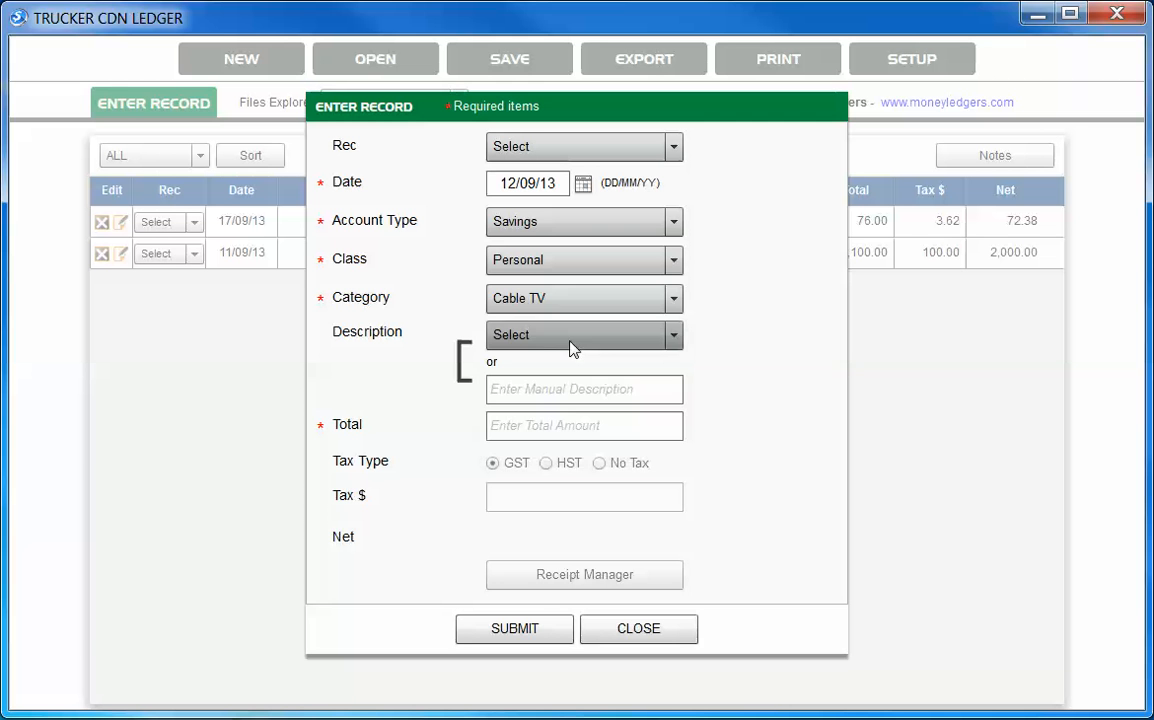
Step: Enter the manual description "home cable" and a total of 35 for the Cable TV record
click(543, 389)
text(home cable)
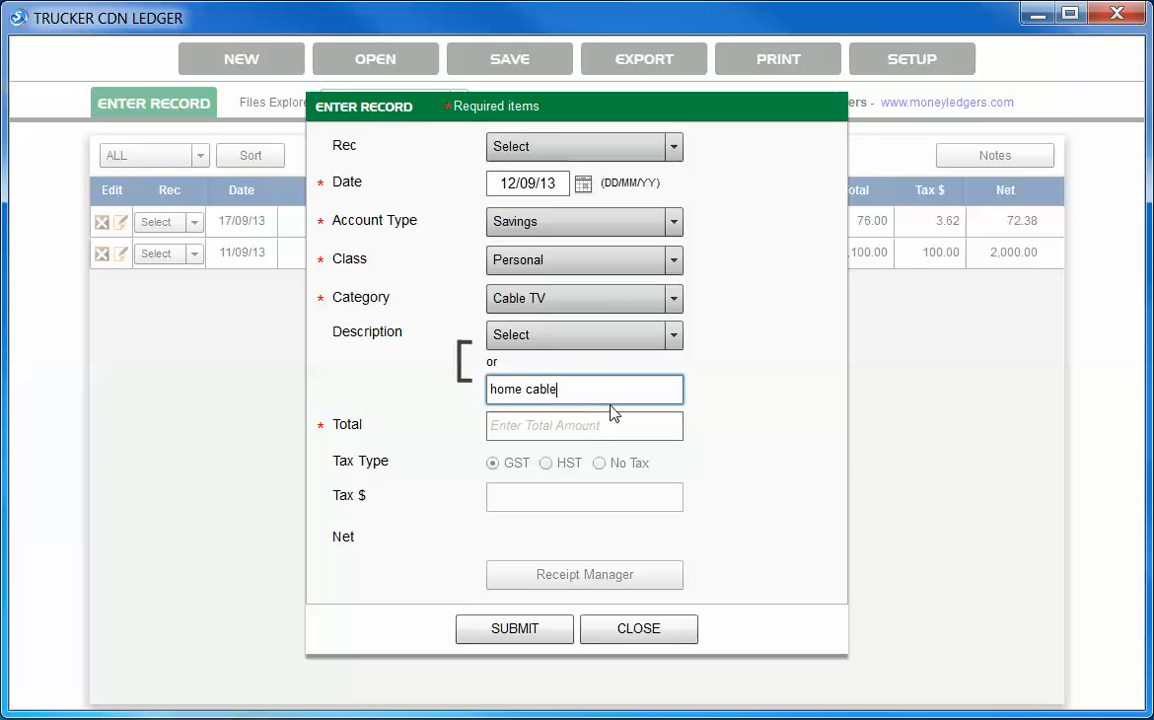
click(593, 424)
text(35)
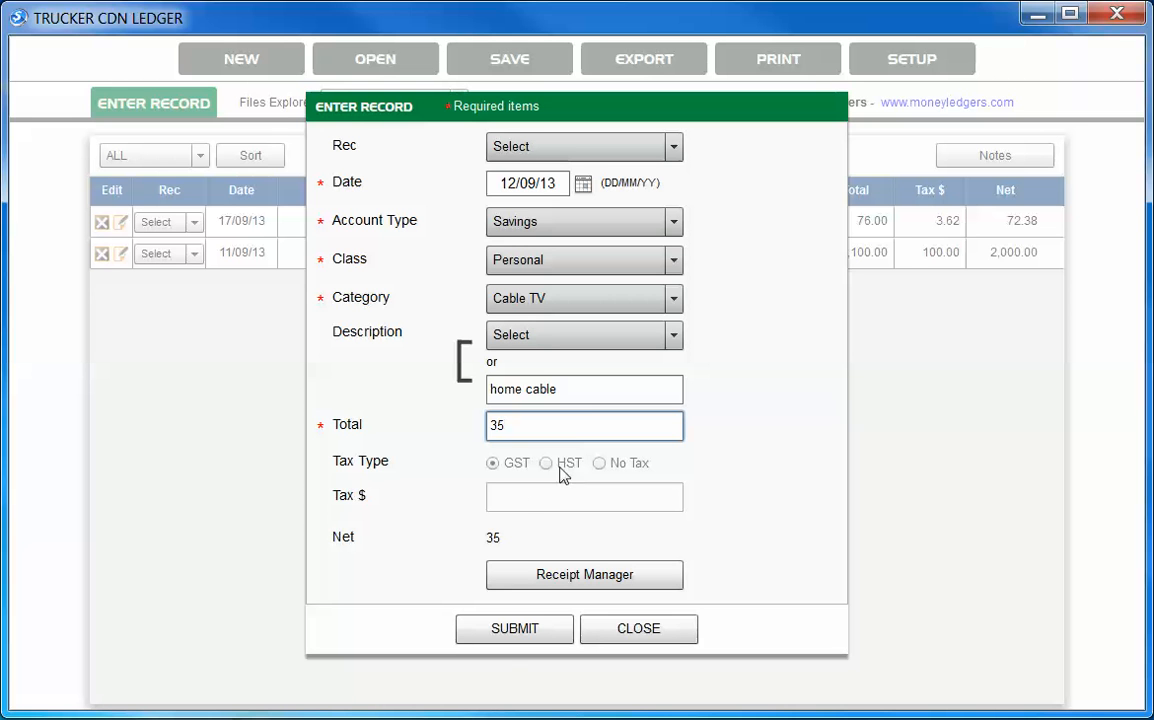
Step: Submit the Cable TV record and close the record entry form
click(564, 390)
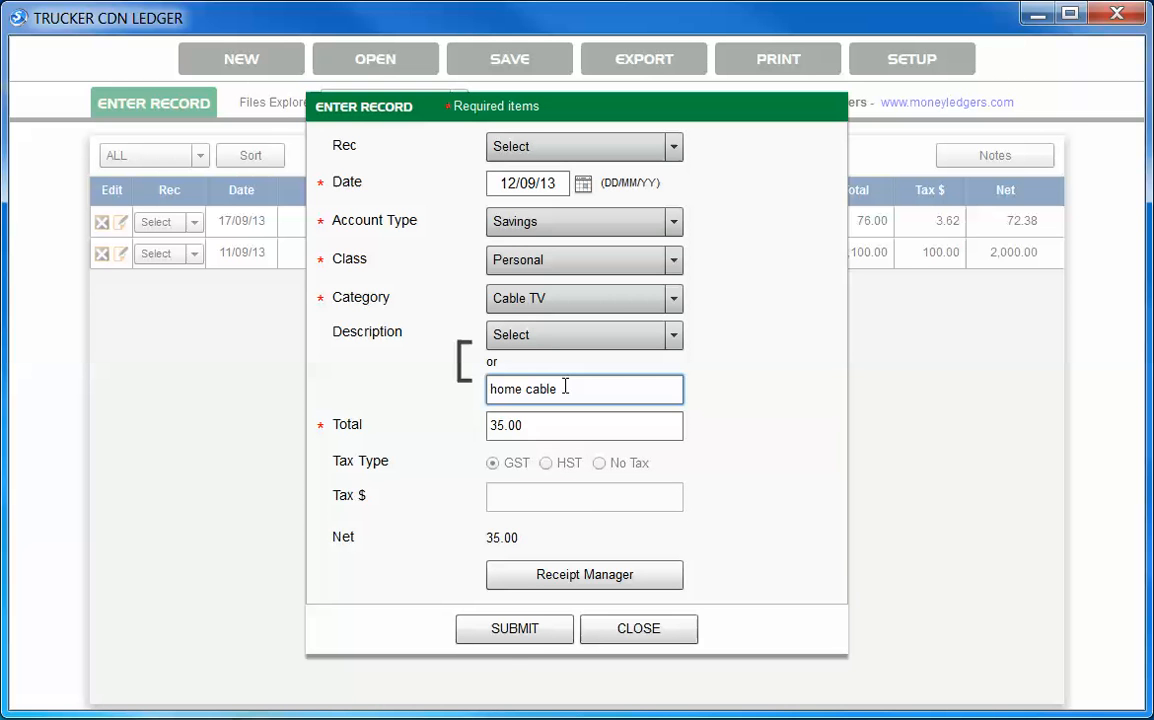
click(538, 638)
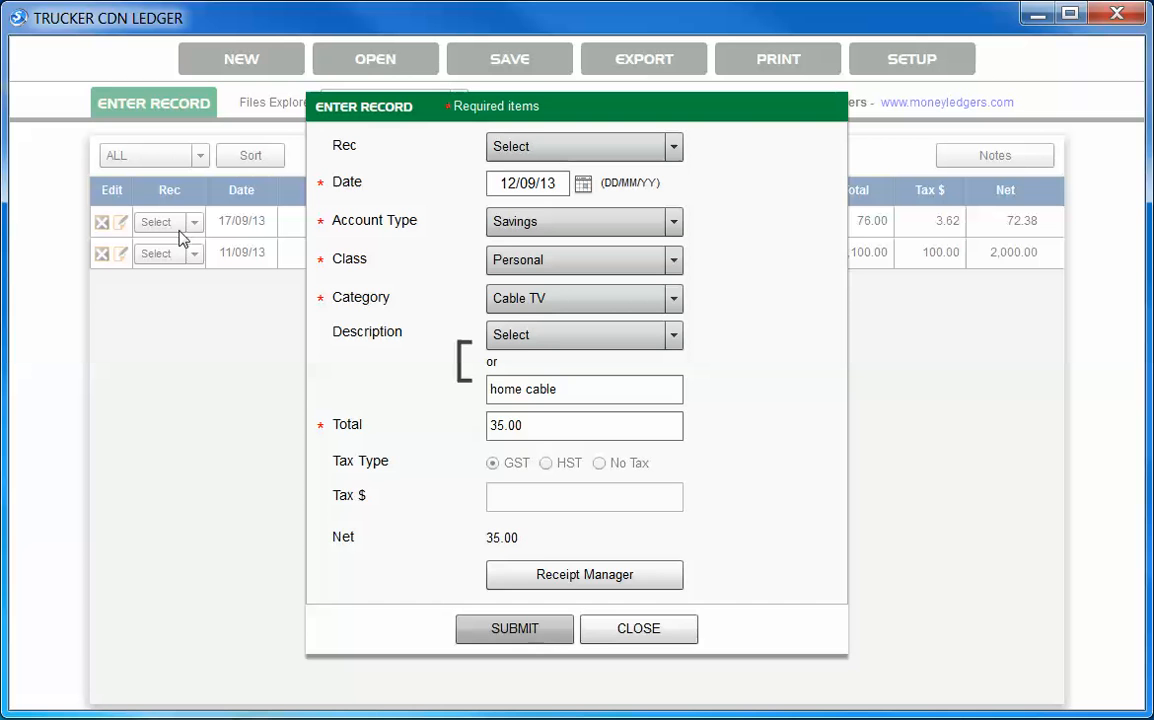
click(641, 630)
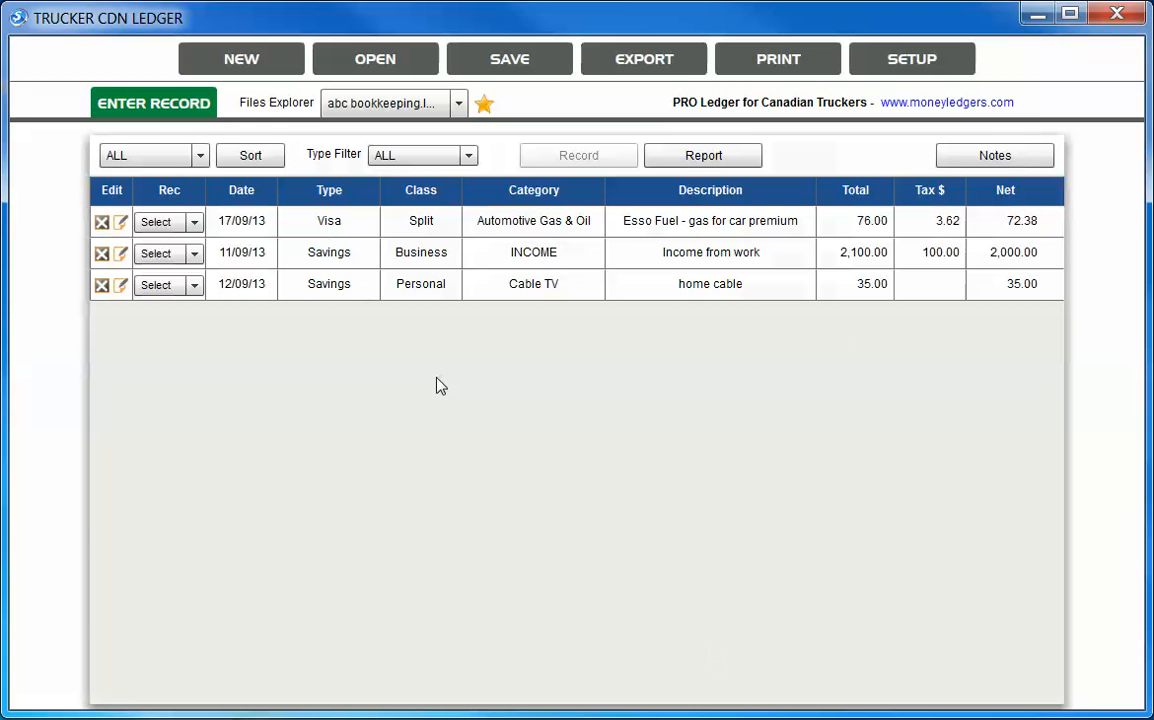
Step: Open the report and examine its income and expense summaries, input tax, reconciliation and payment type sections
click(740, 160)
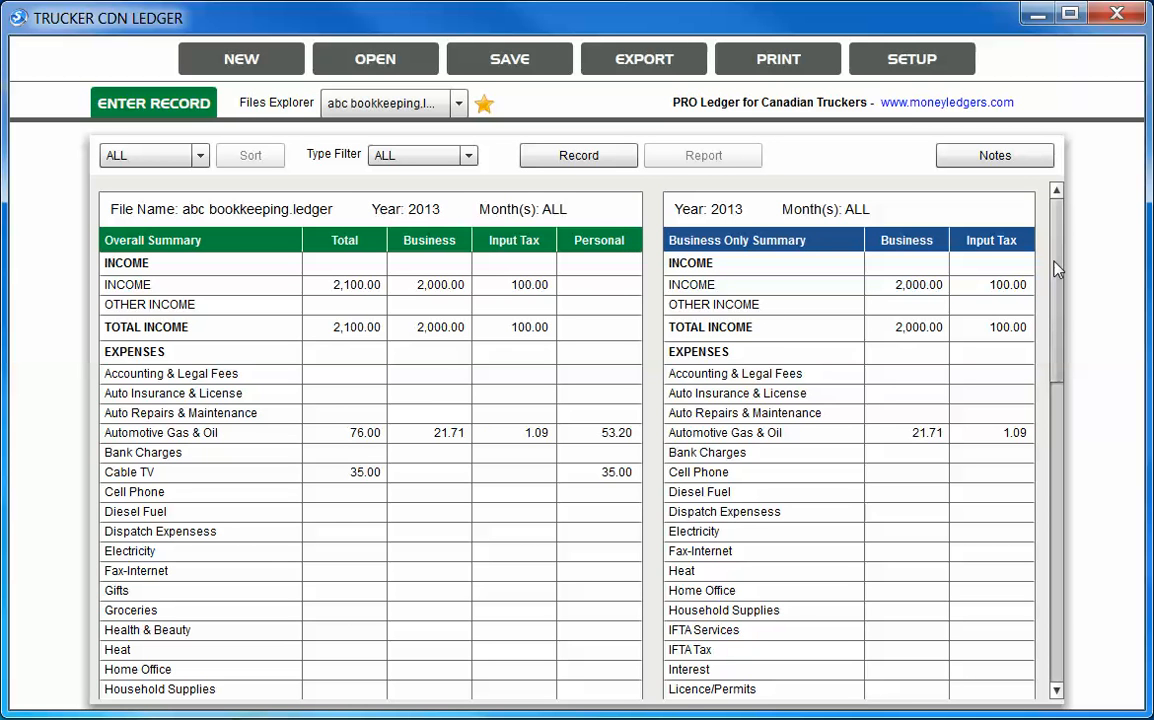
drag(1057, 268, 1072, 574)
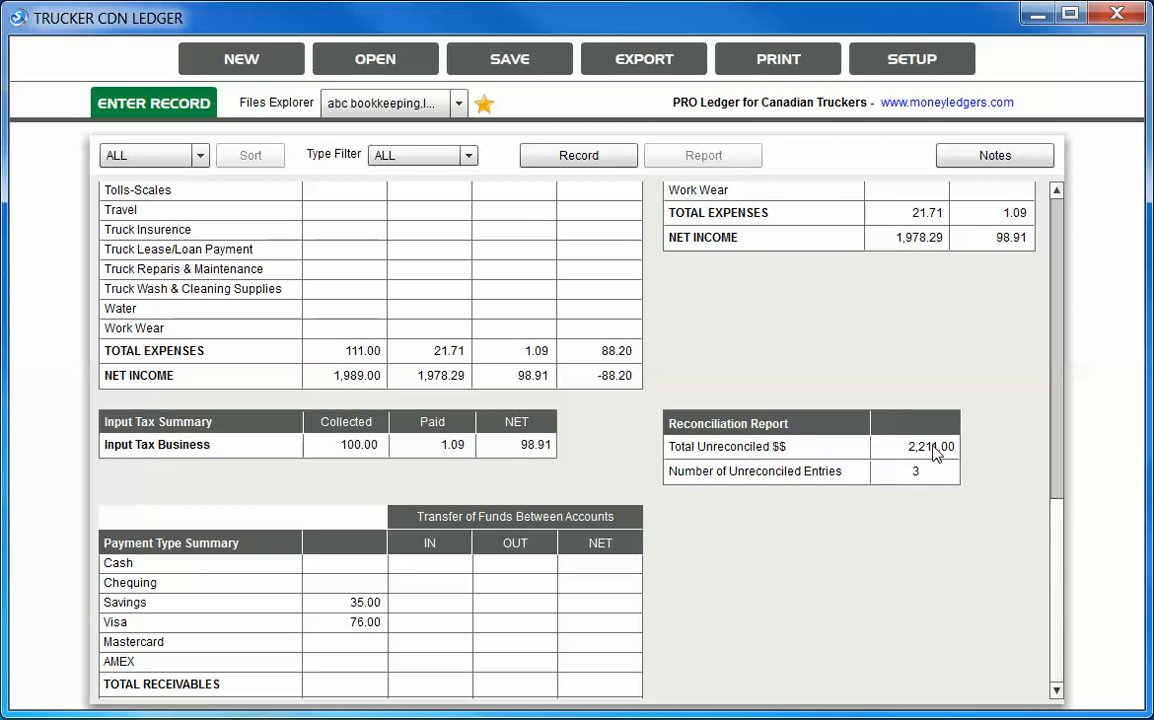
scroll(958, 443, up, 5)
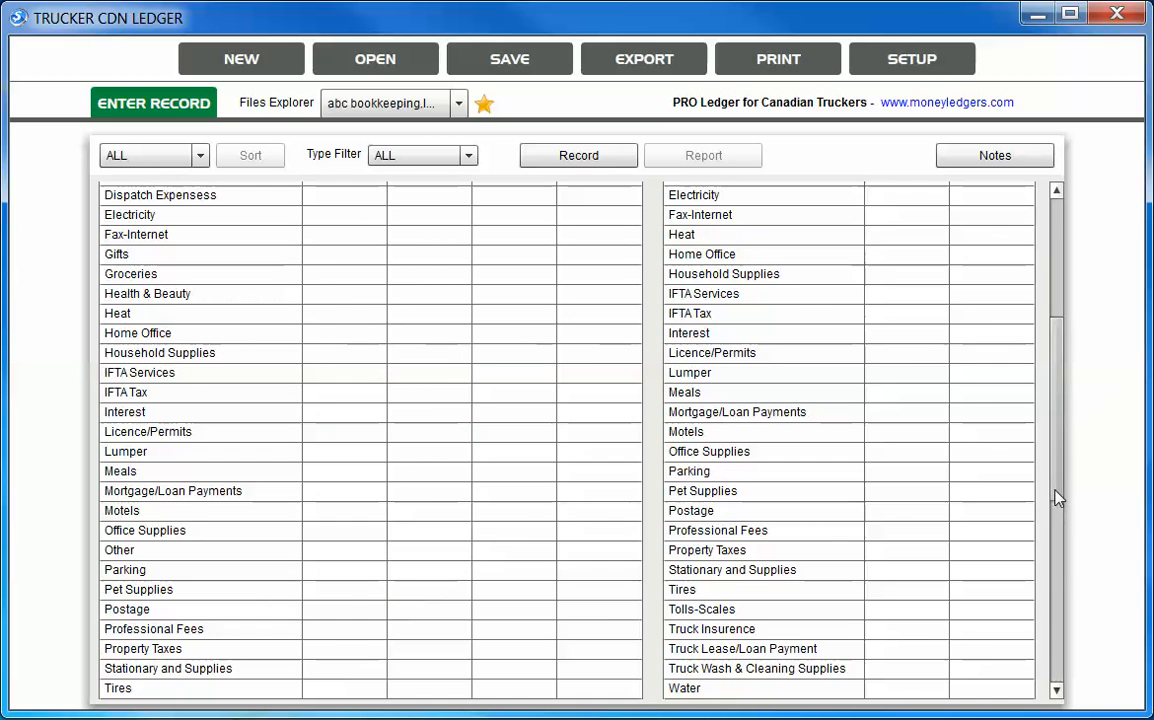
drag(1058, 498, 1050, 688)
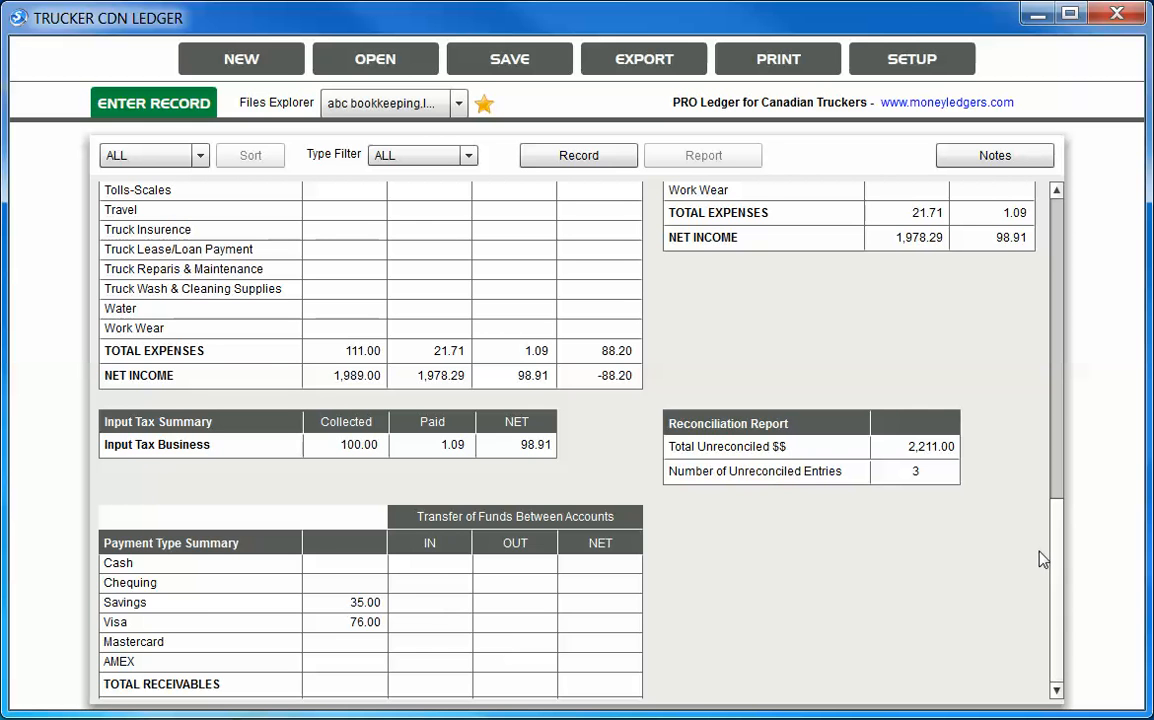
scroll(1064, 542, up, 10)
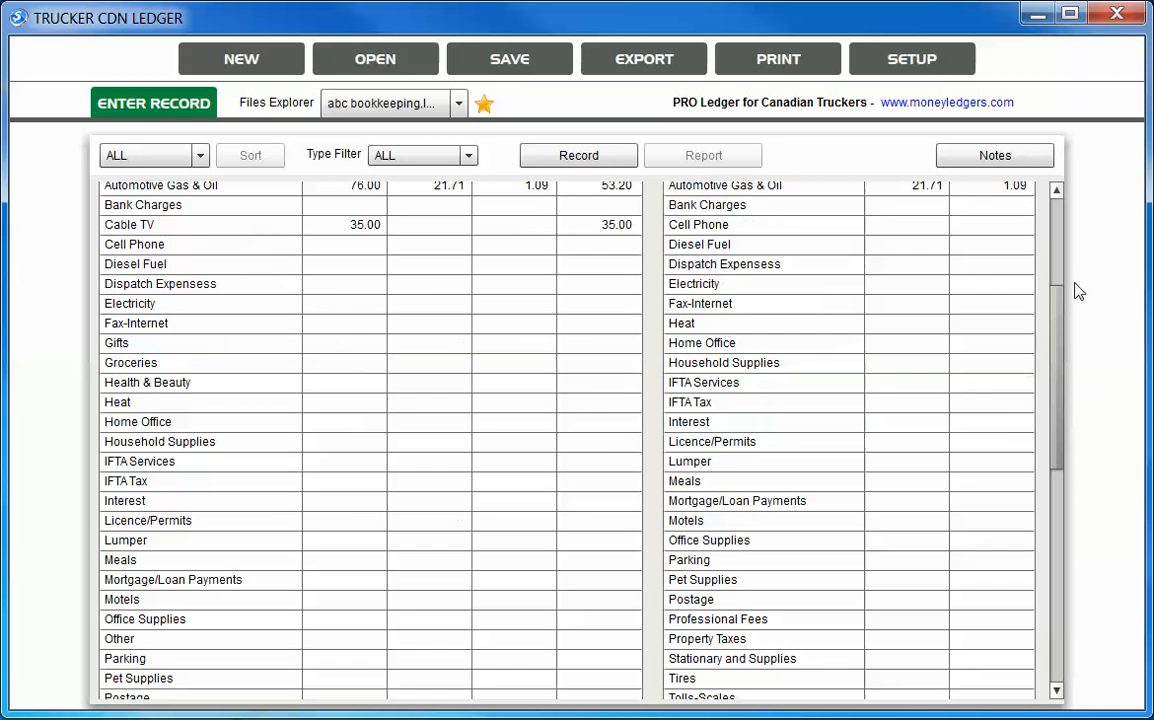
Step: Examine the report's period choices and the account types offered by its type filter
click(202, 157)
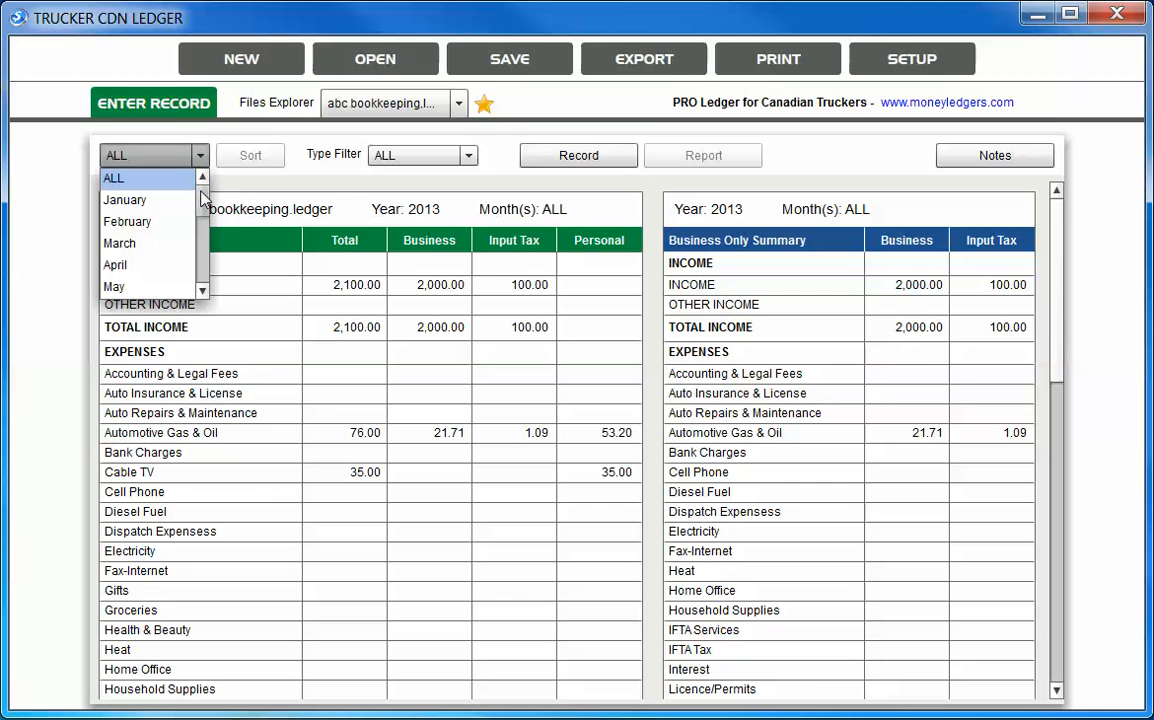
scroll(201, 198, down, 4)
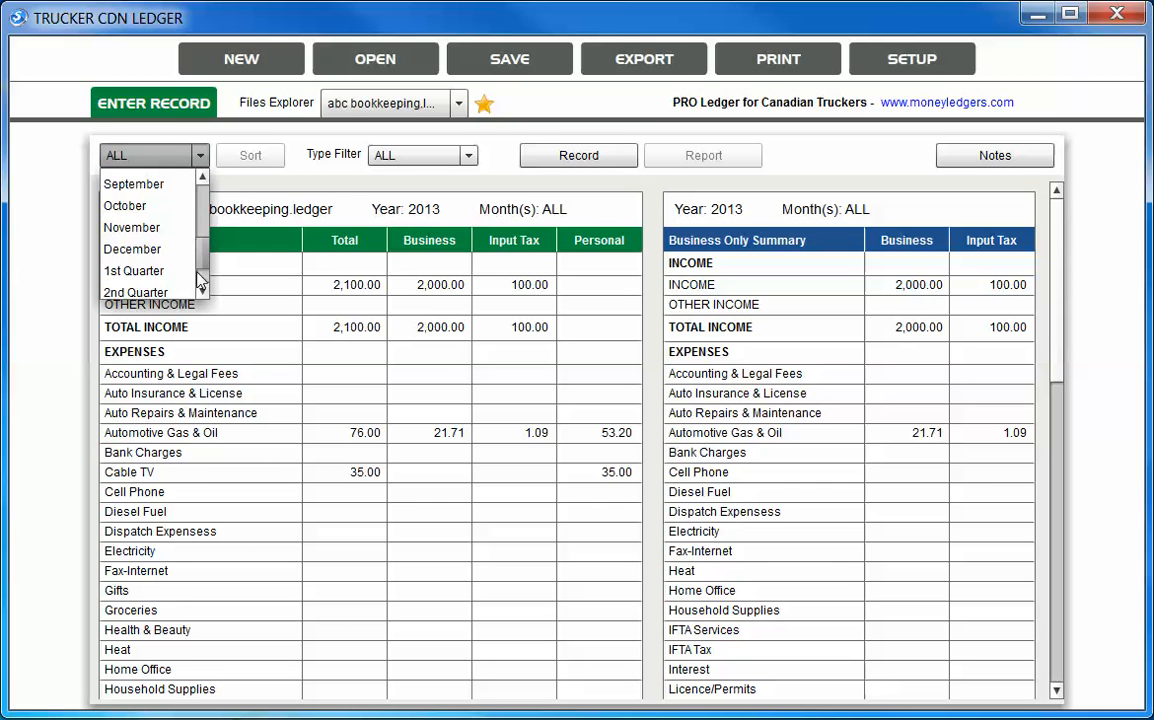
scroll(208, 197, up, 1)
scroll(201, 220, up, 3)
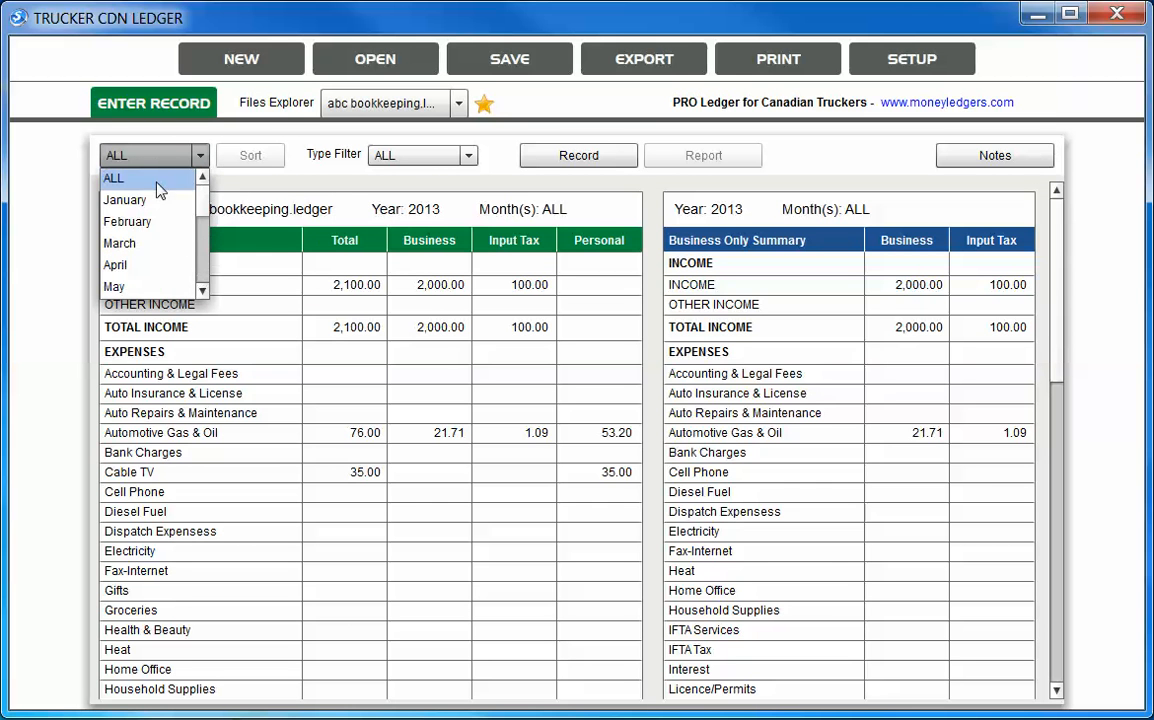
click(433, 157)
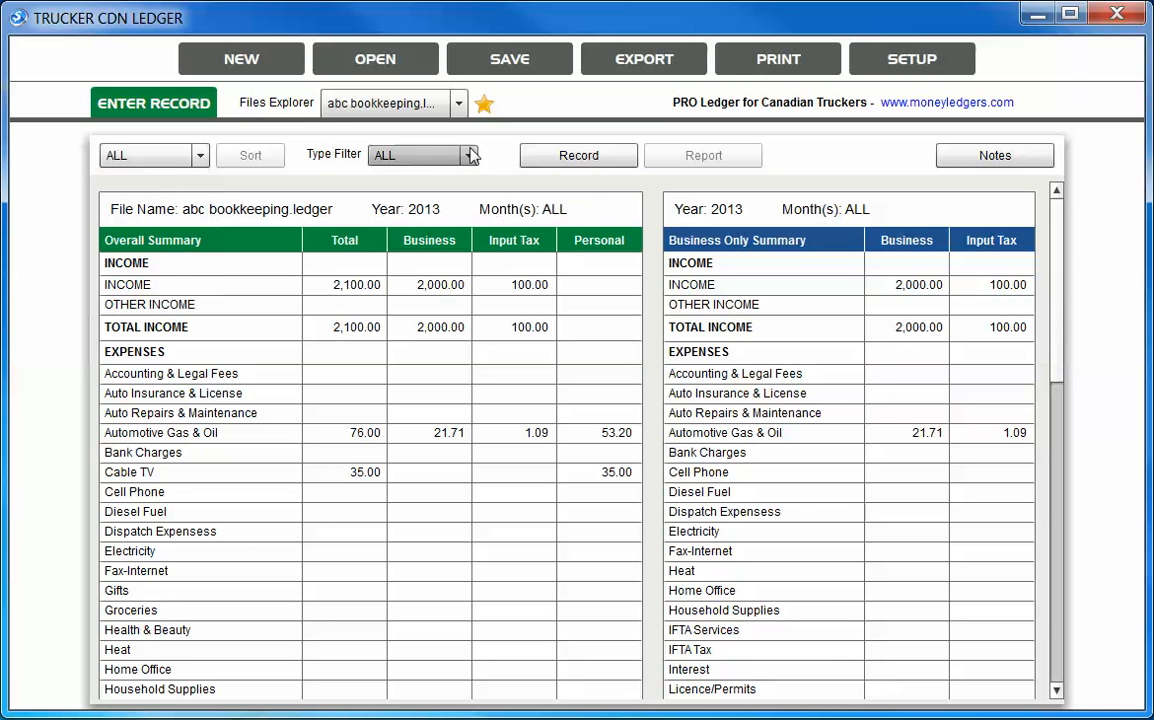
click(470, 155)
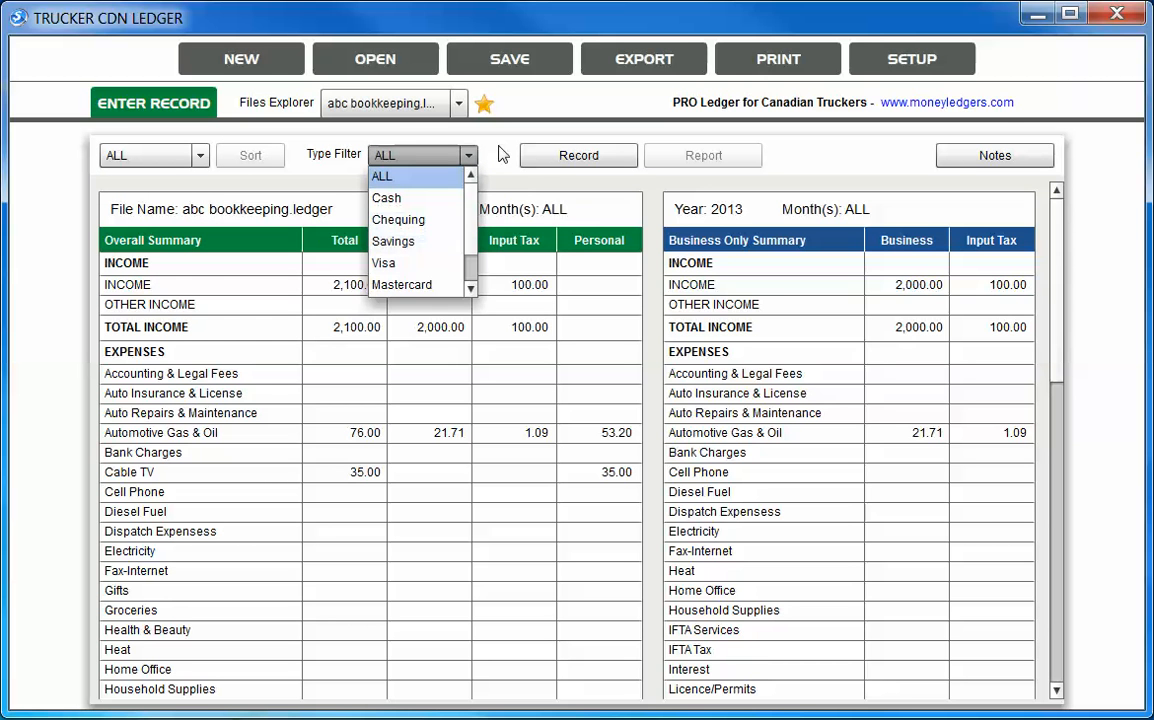
click(502, 154)
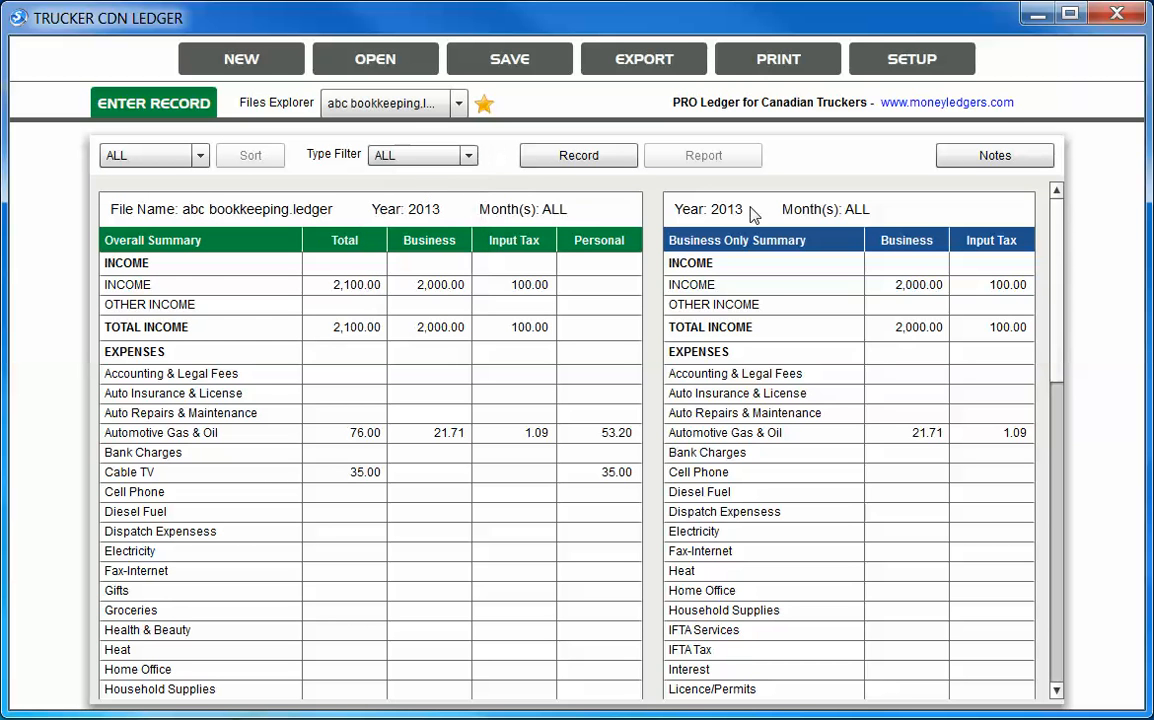
Step: View the file's notes, close them without adding text, and return to the record list
click(955, 162)
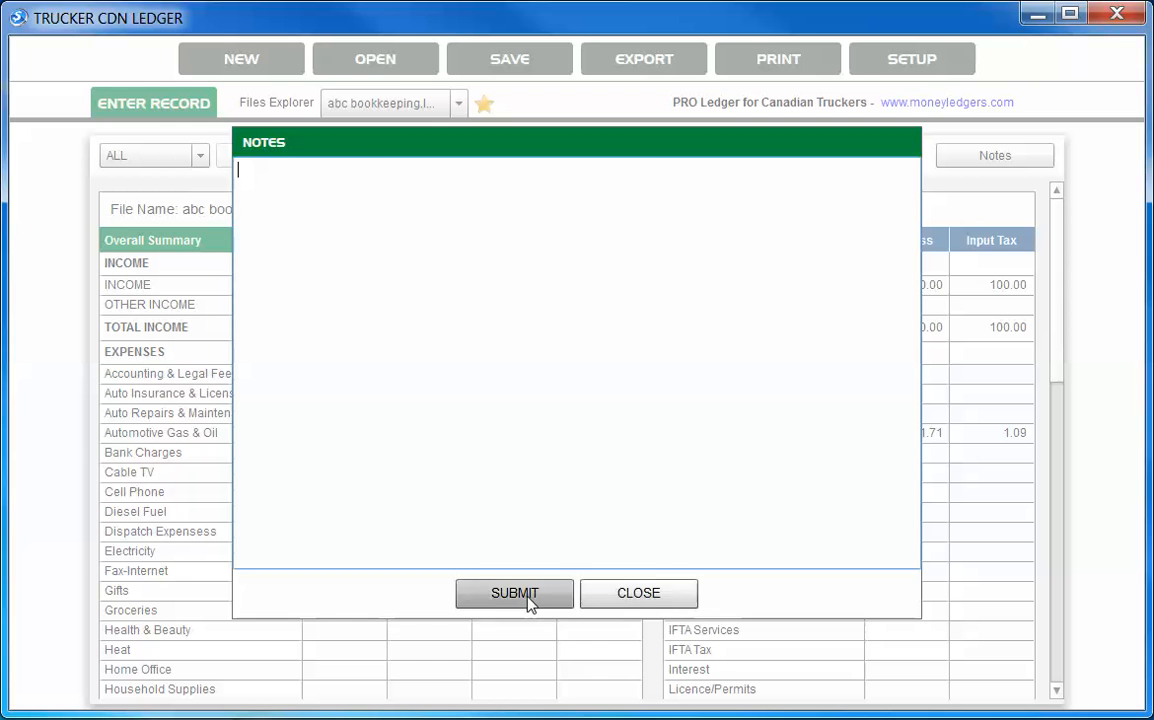
click(640, 598)
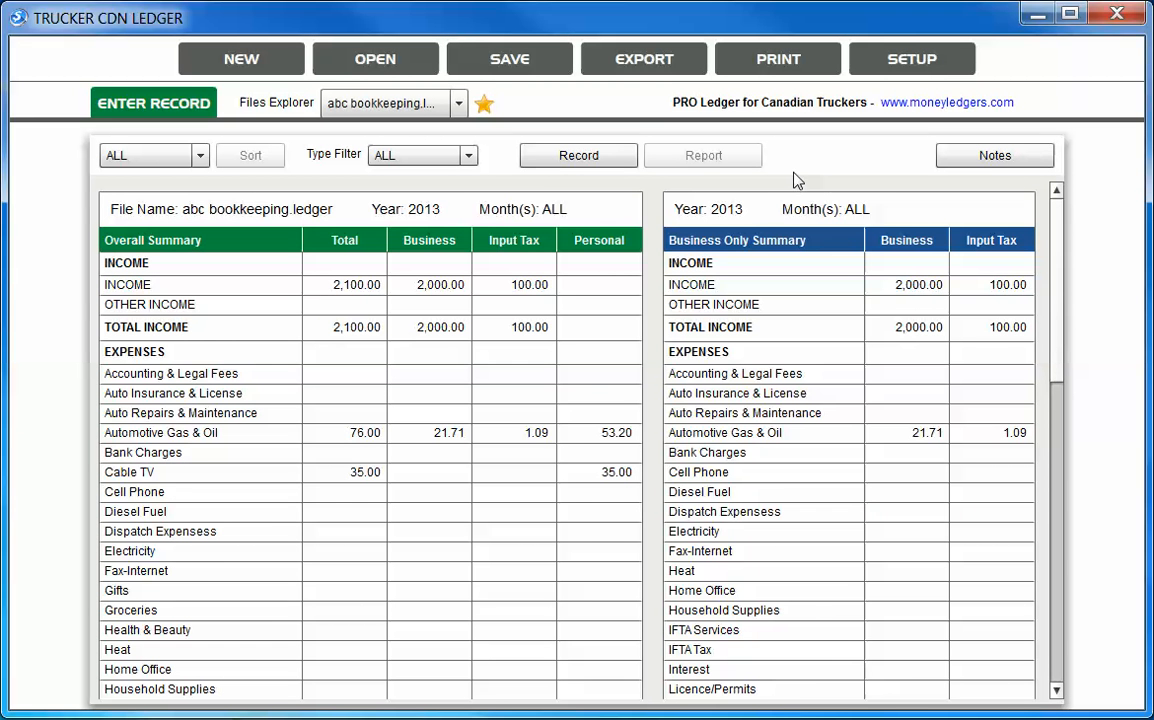
click(550, 163)
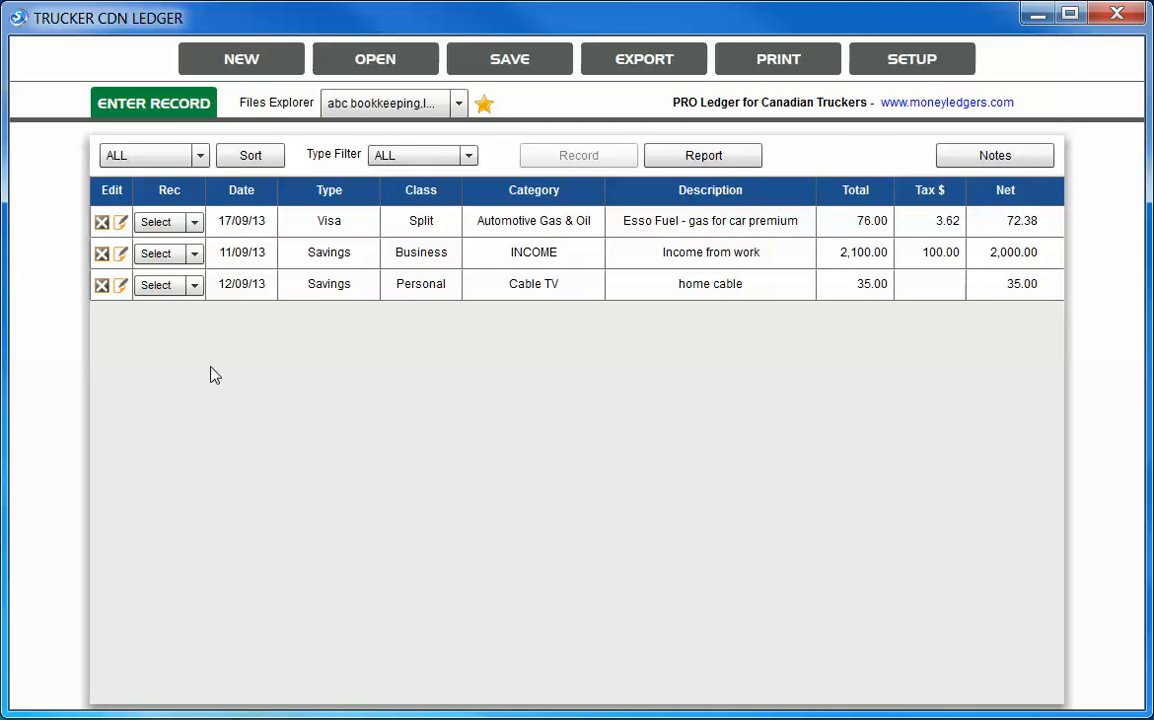
Step: Mark the Automotive Gas & Oil, INCOME and Cable TV records as reconciled with x
click(195, 223)
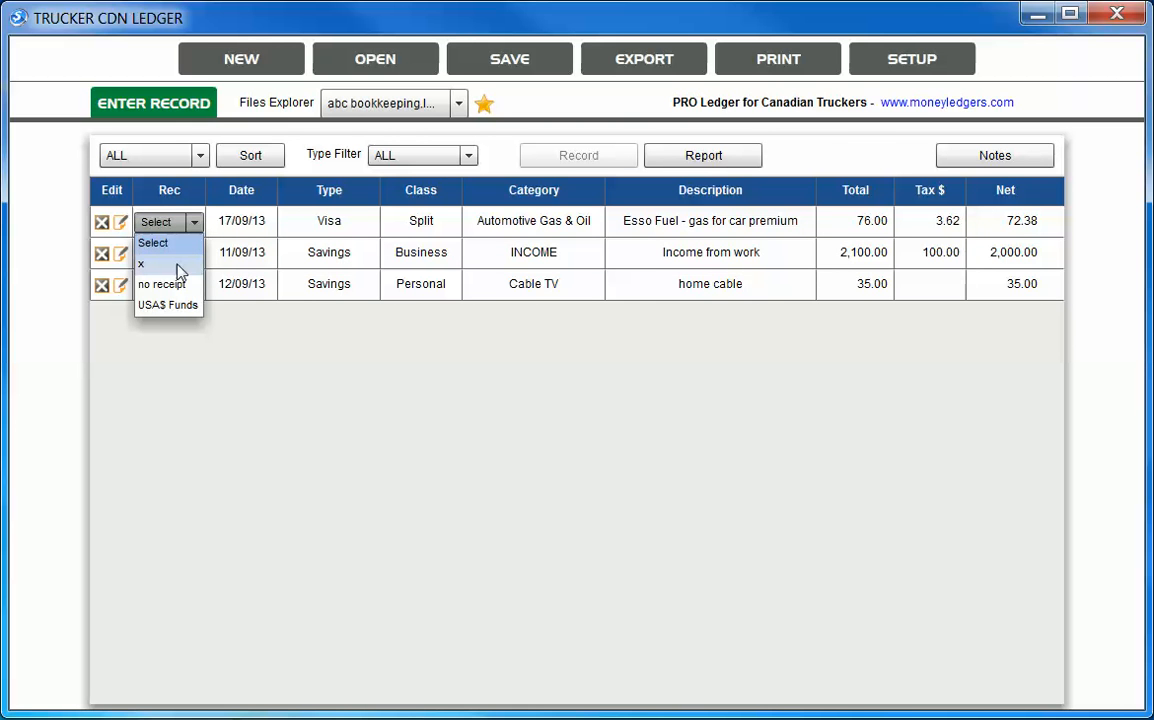
click(188, 195)
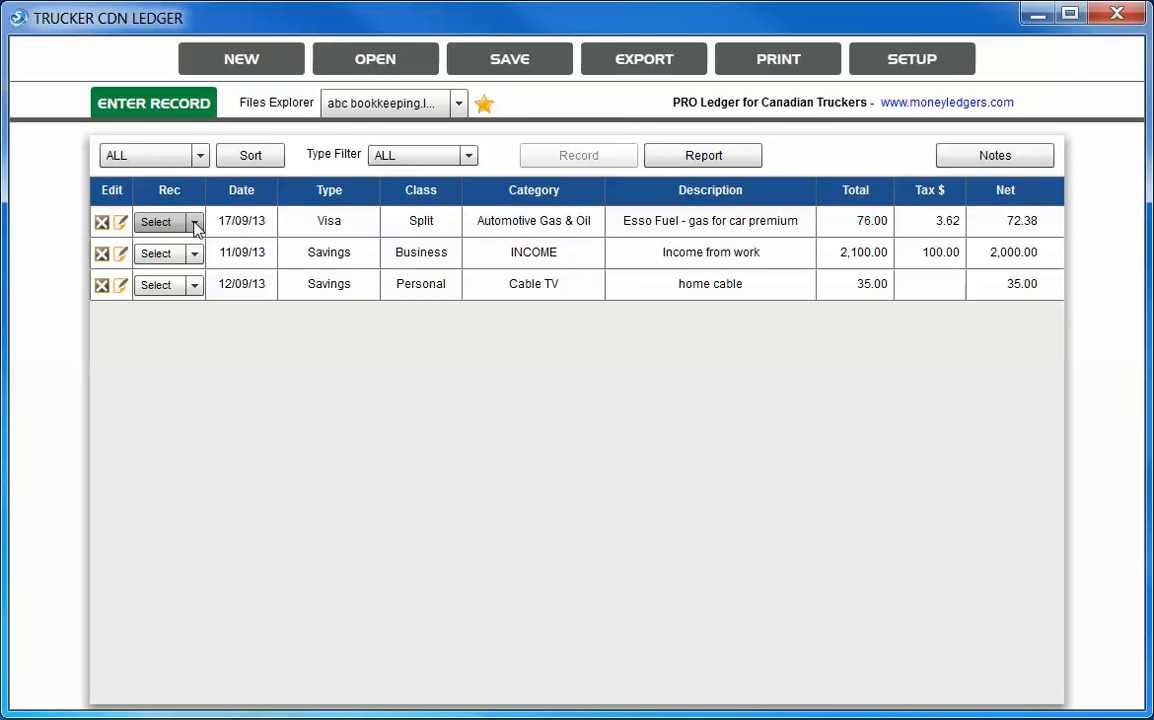
click(194, 223)
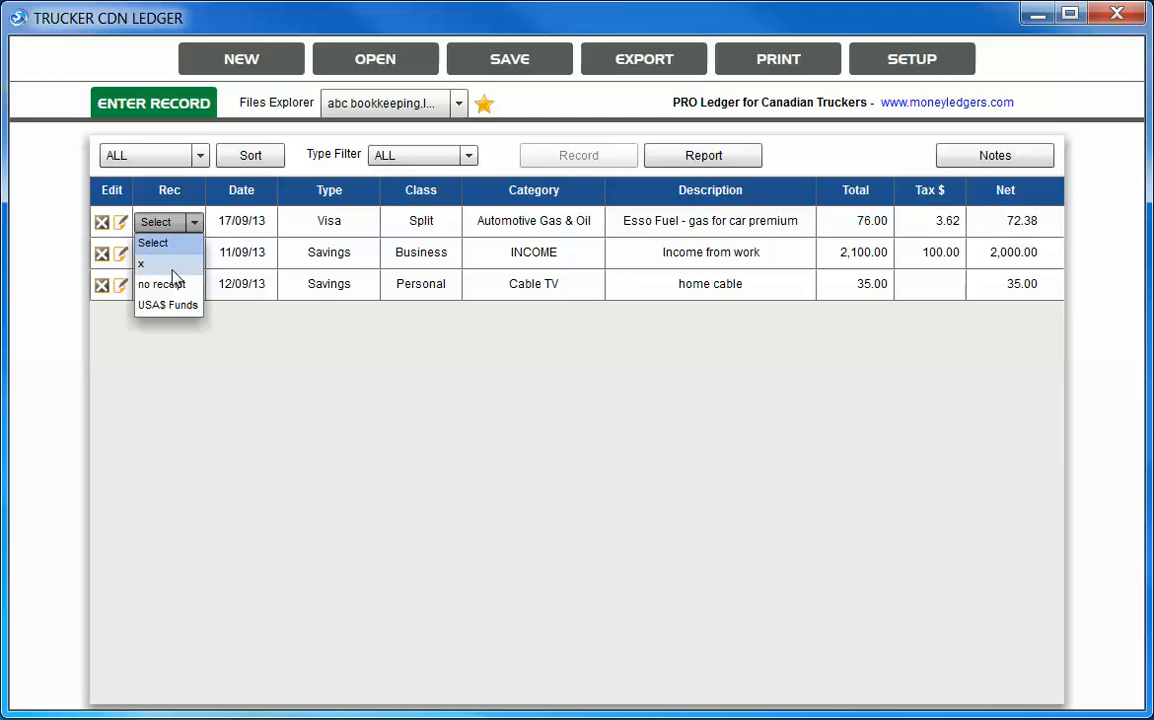
click(170, 266)
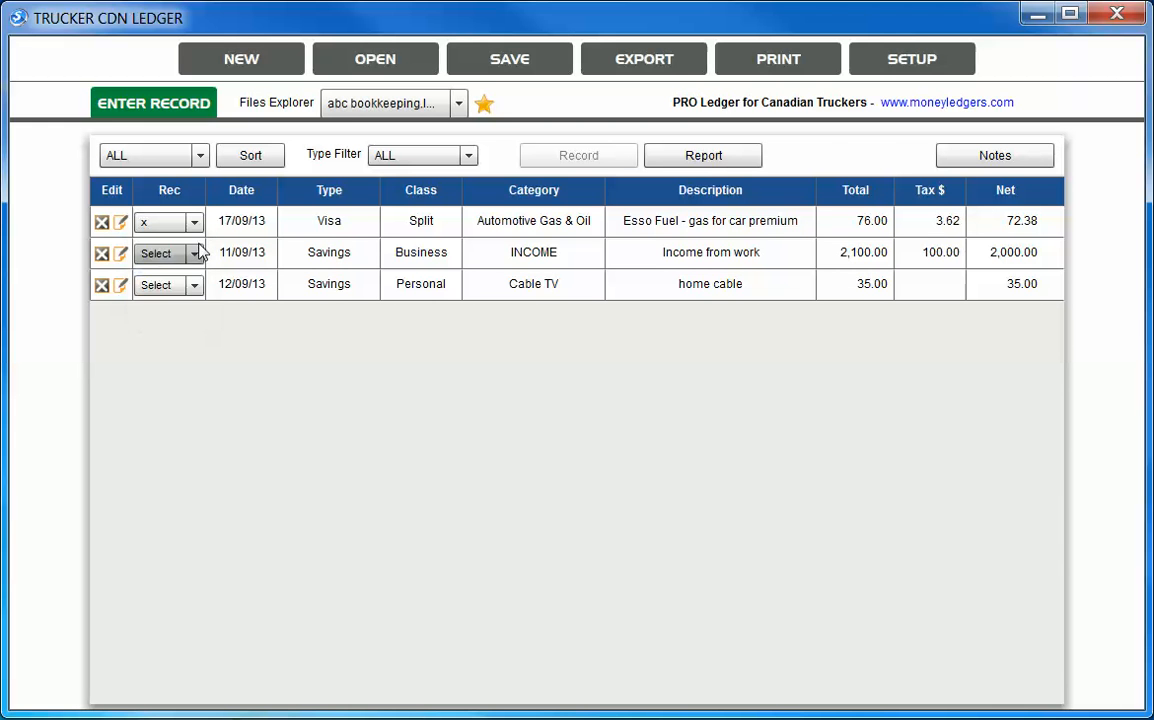
click(196, 255)
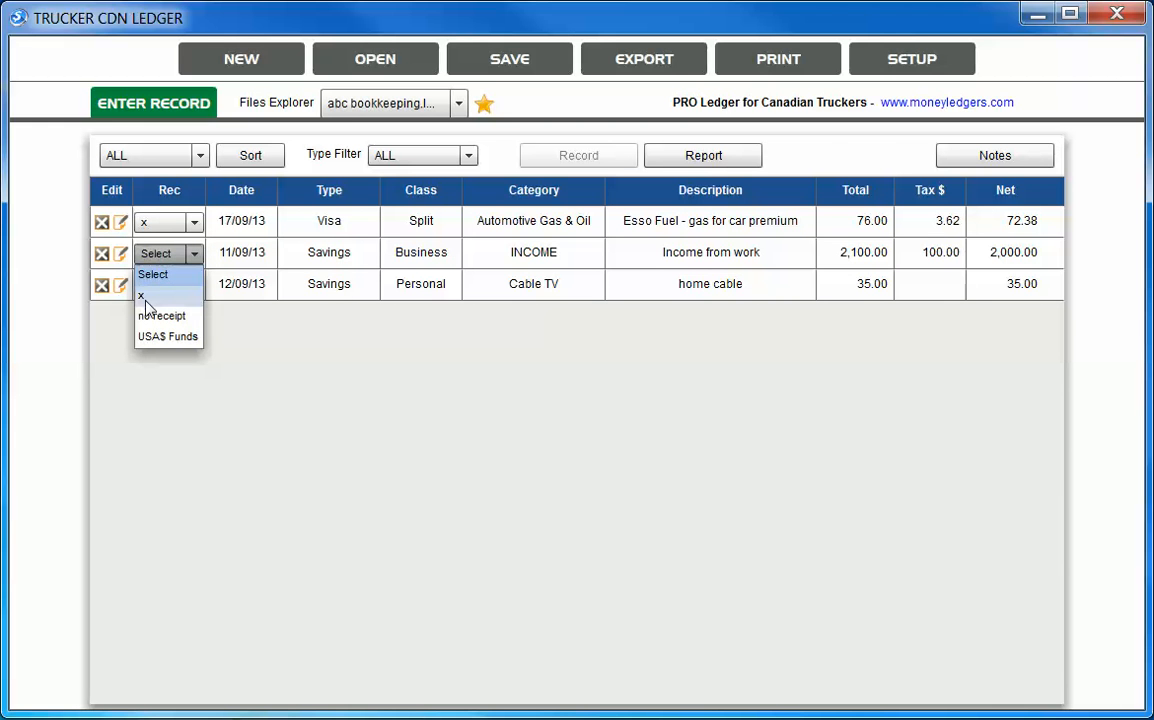
click(145, 298)
click(196, 286)
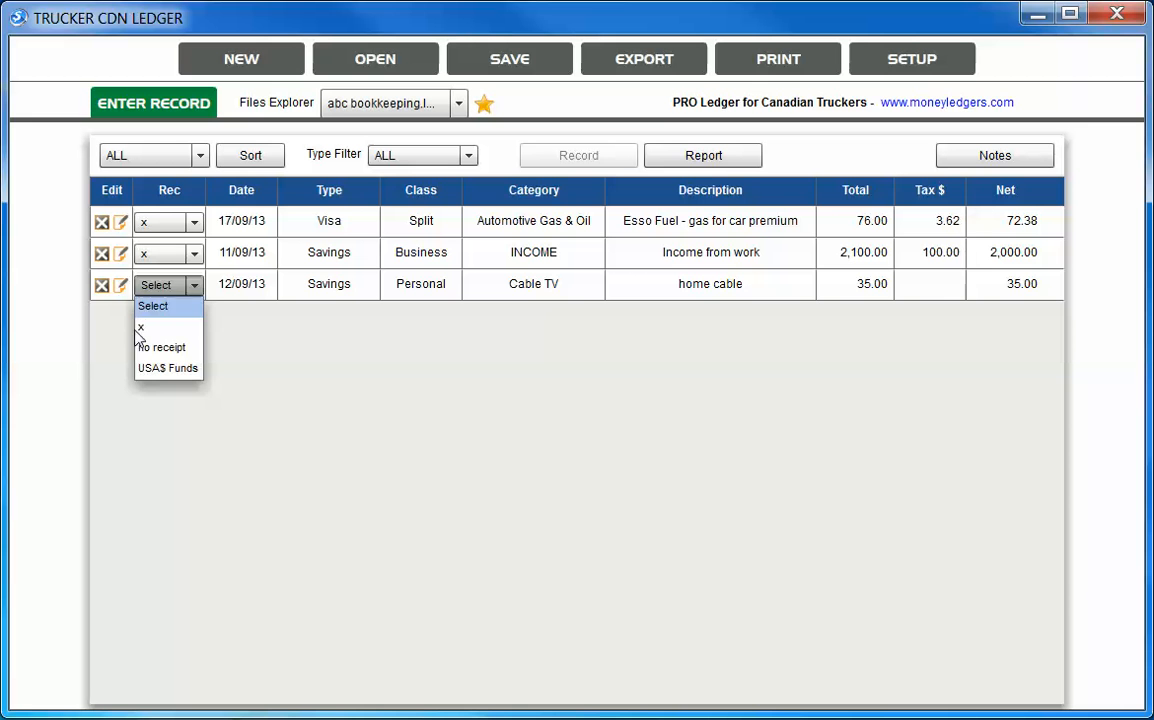
click(140, 326)
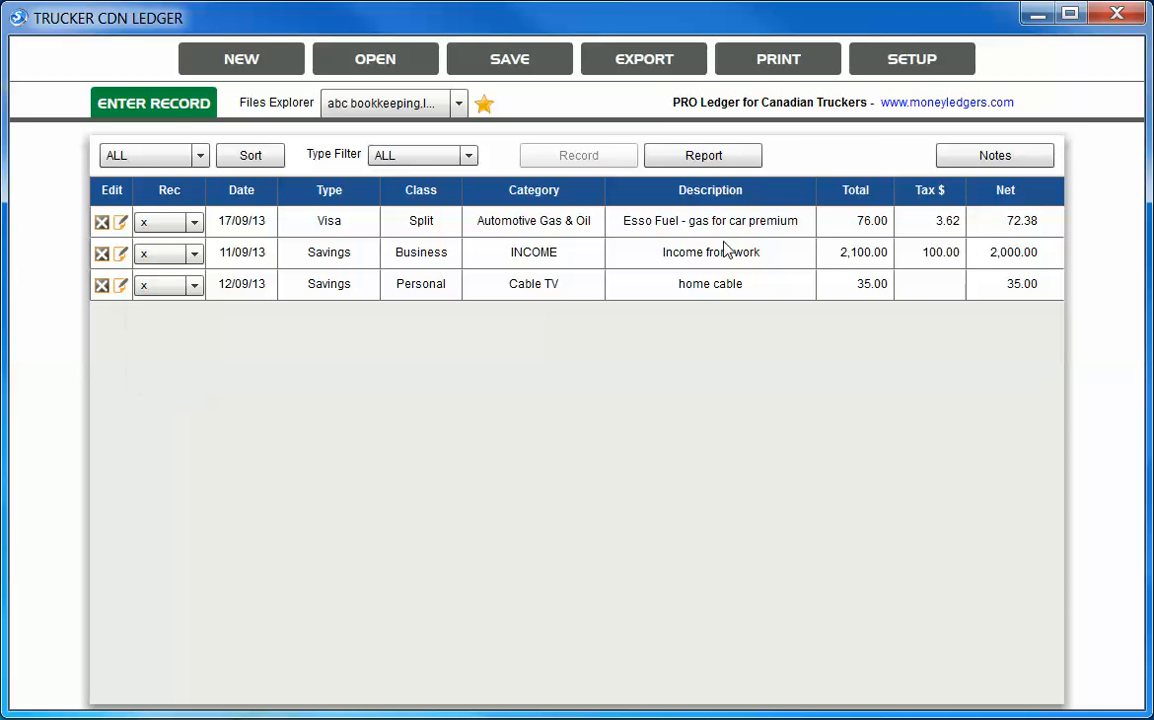
Step: Check the reconciliation section of the report and return to the record list
click(728, 160)
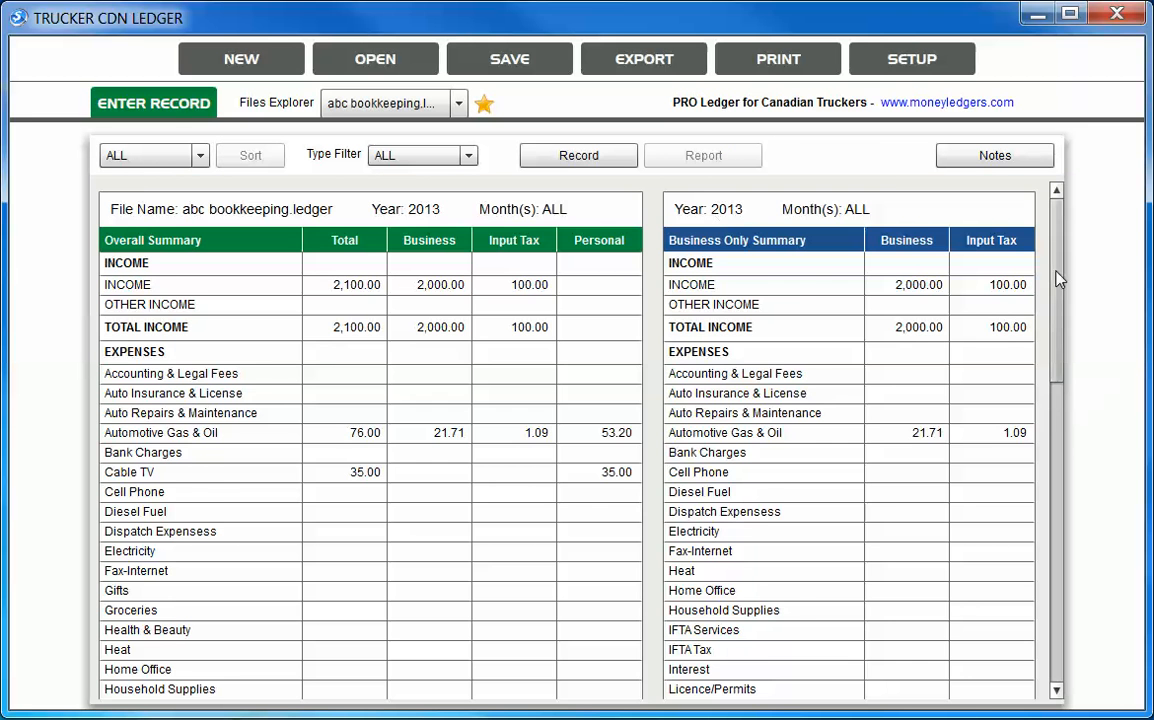
drag(1057, 300, 1060, 604)
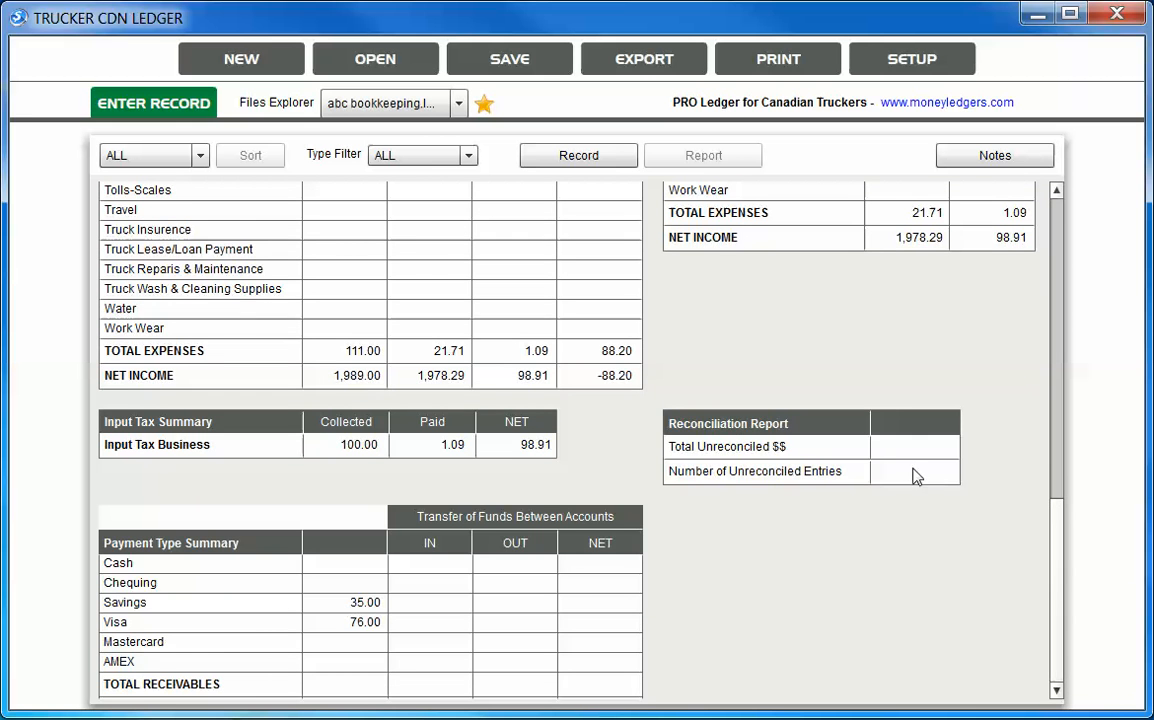
drag(1056, 507, 1054, 205)
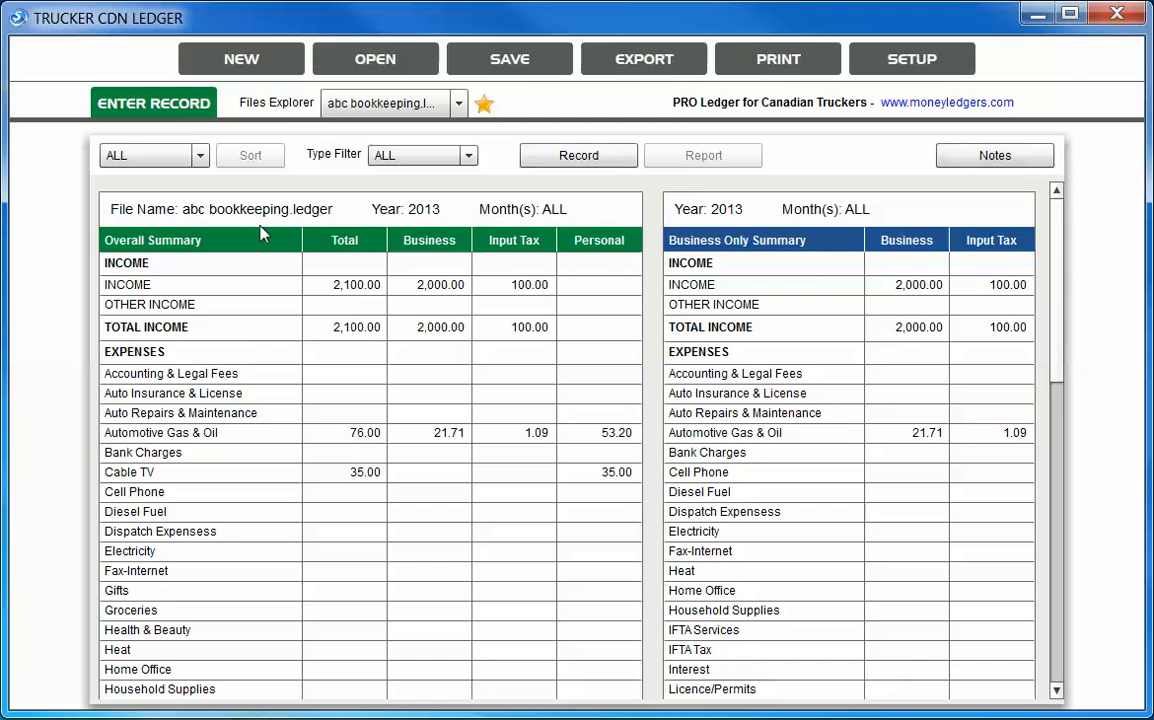
click(575, 153)
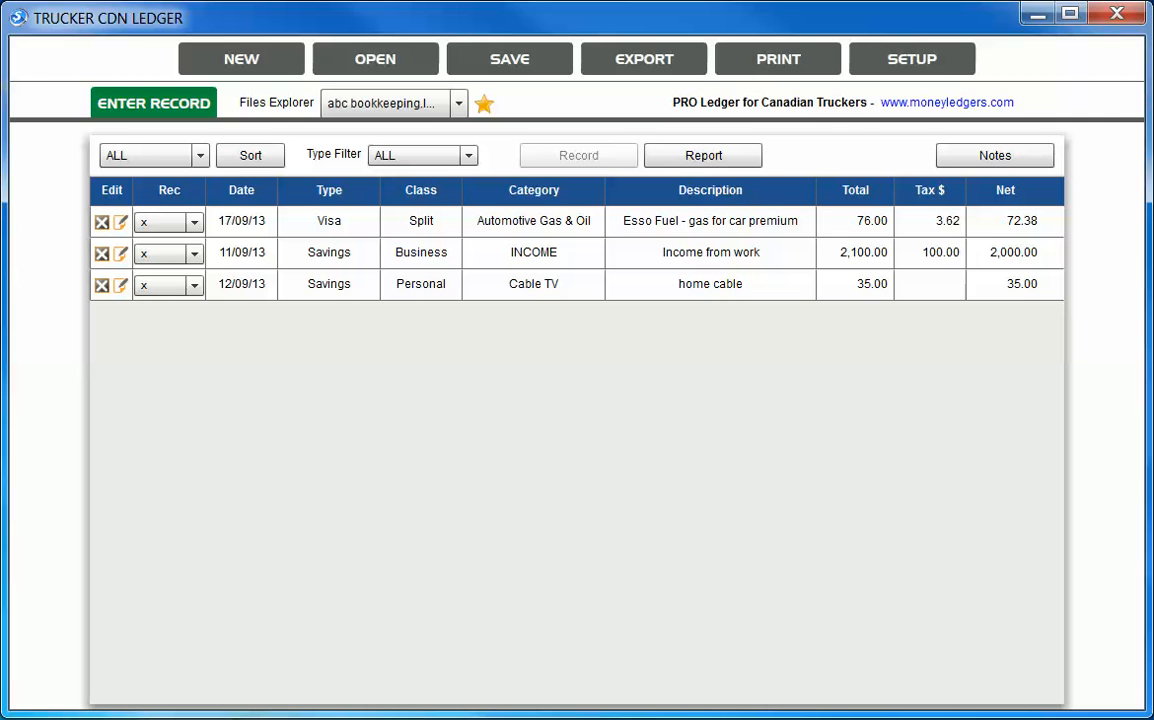
Step: Open the 17/09/13 Automotive Gas & Oil record for editing and view its attached receipt image 2013-7-8 17.44.3.jpg
click(120, 222)
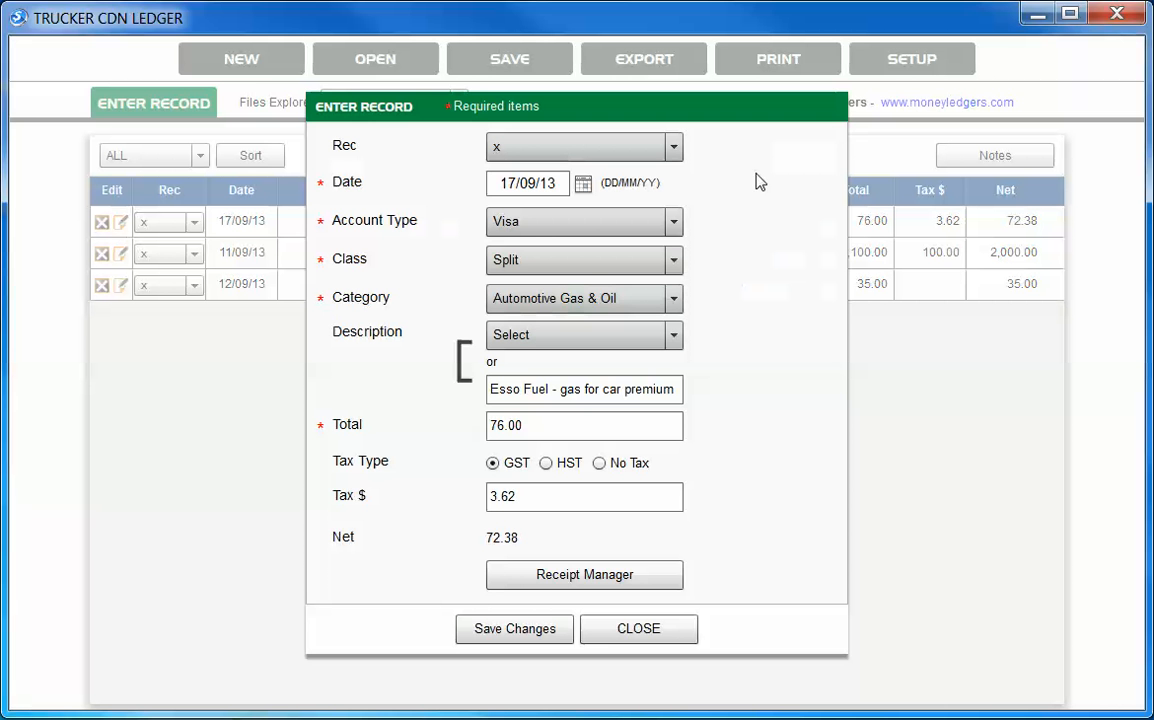
click(540, 578)
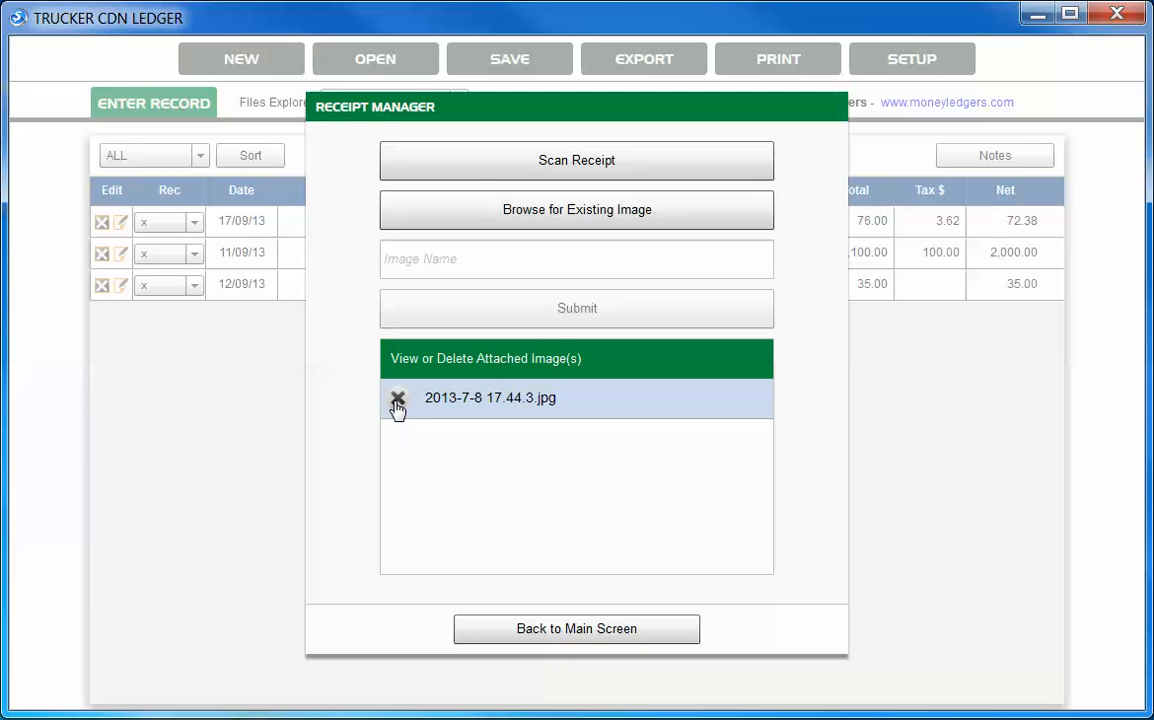
click(513, 413)
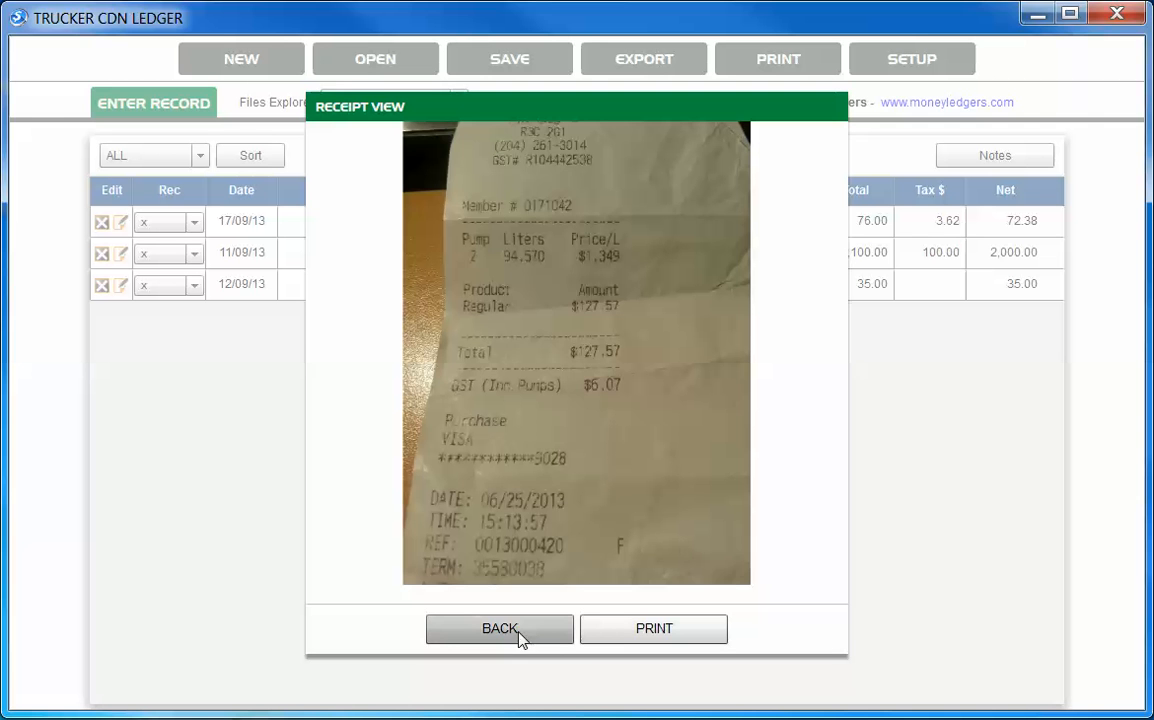
click(500, 630)
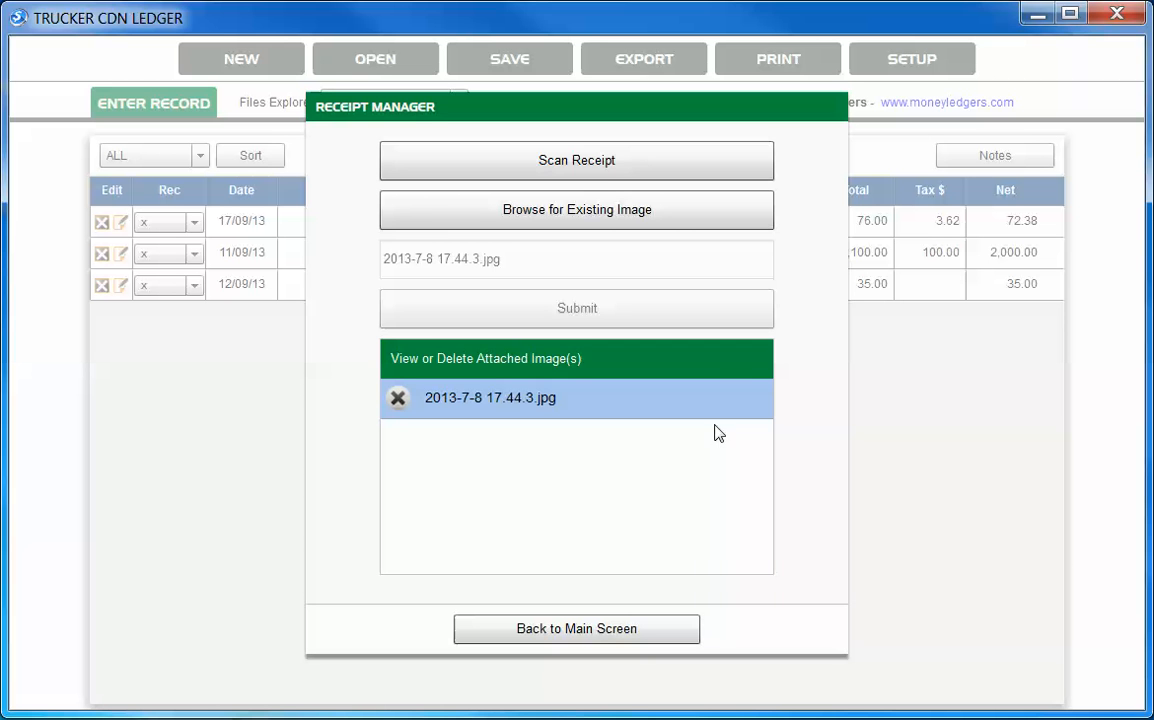
Step: Scan the paper fuel receipt with the webcam, retake the capture once, and accept the second scan
click(617, 162)
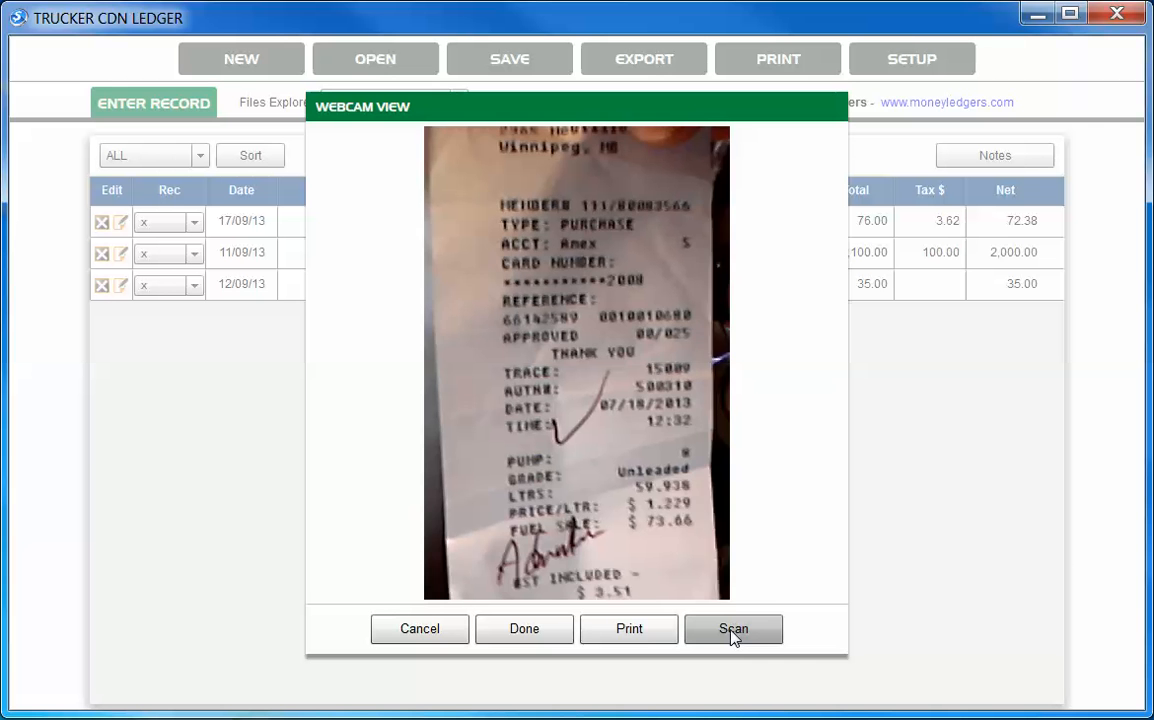
click(733, 632)
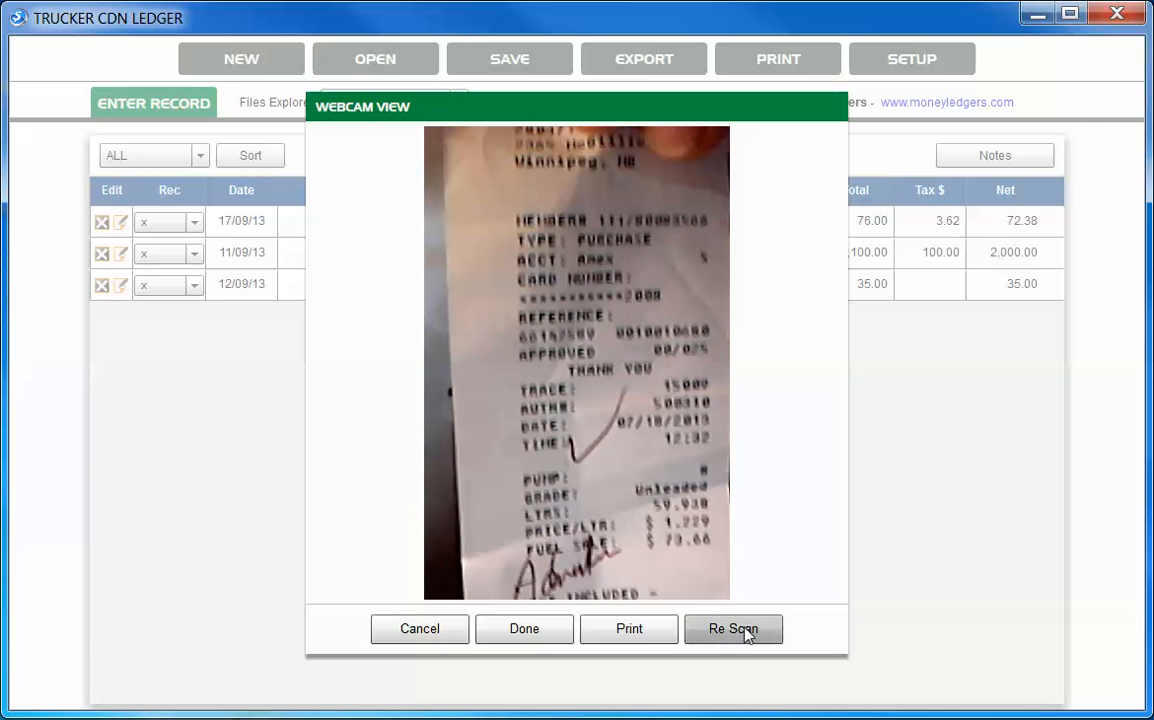
click(745, 634)
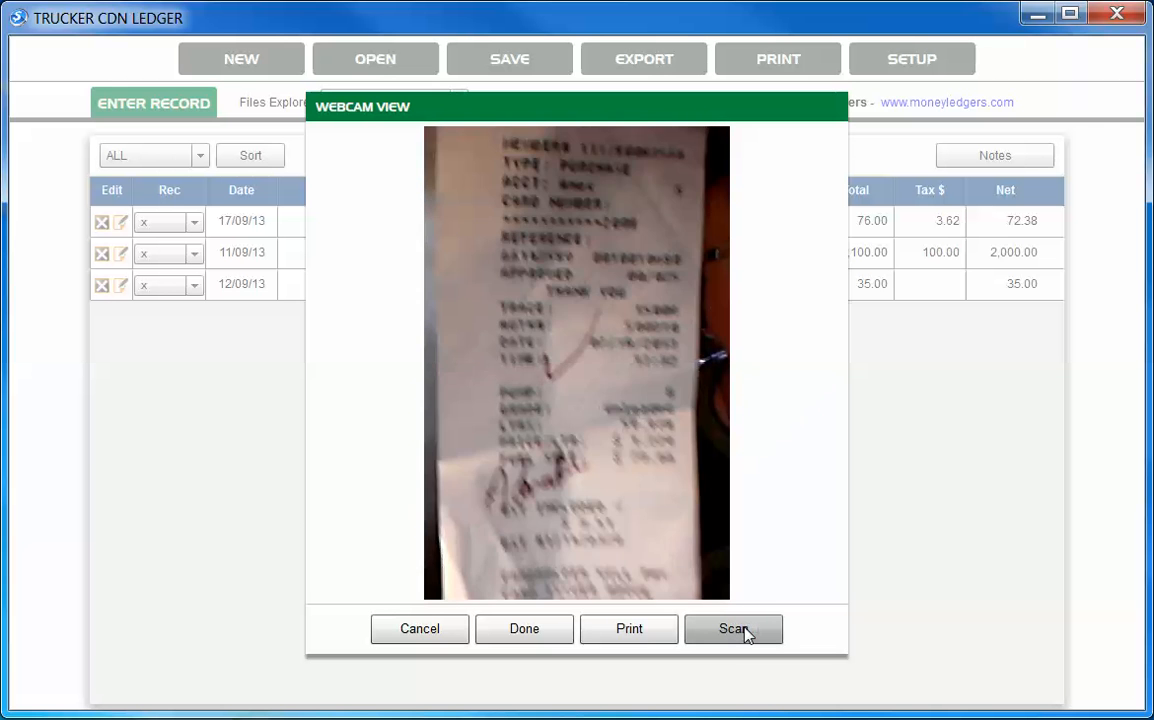
click(745, 634)
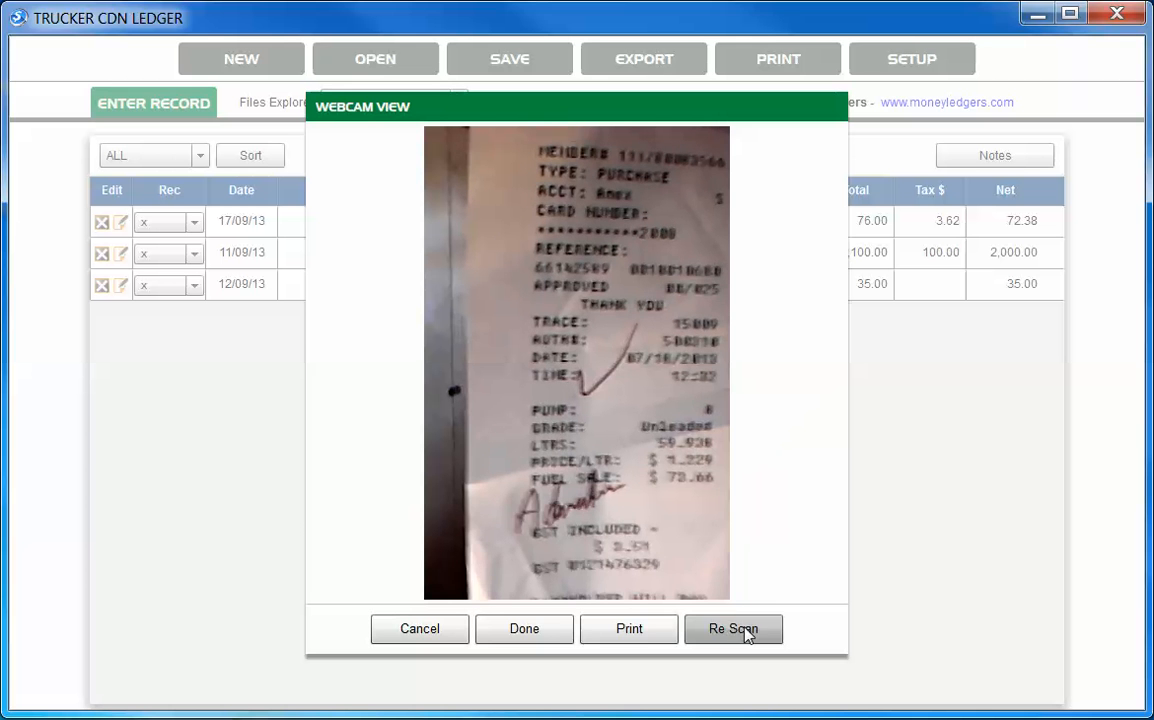
click(551, 631)
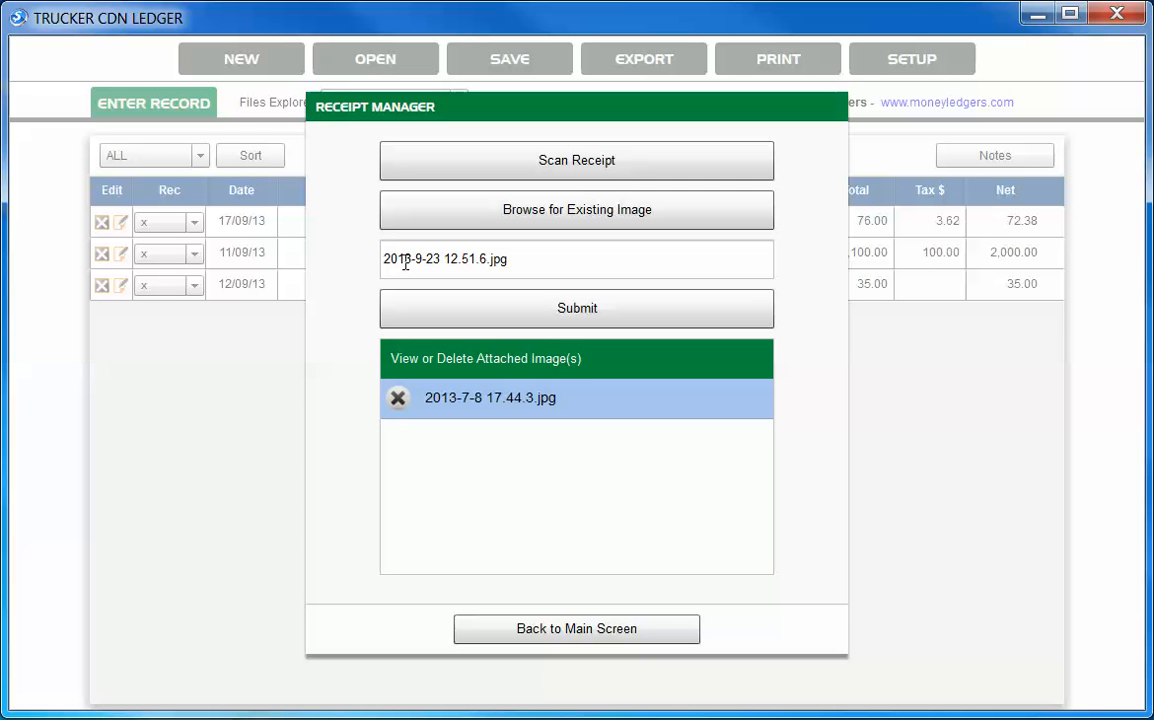
Step: Attach the scanned receipt image to the Automotive Gas & Oil record, keeping its suggested file name
drag(405, 262, 474, 266)
click(474, 266)
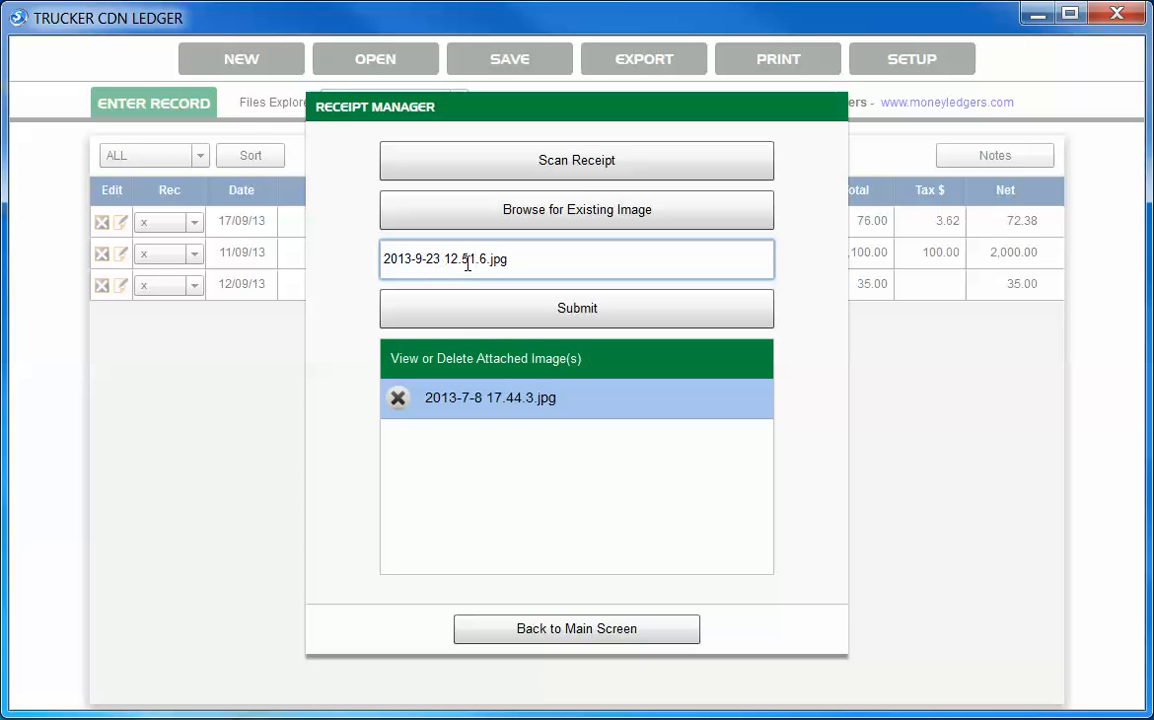
click(532, 313)
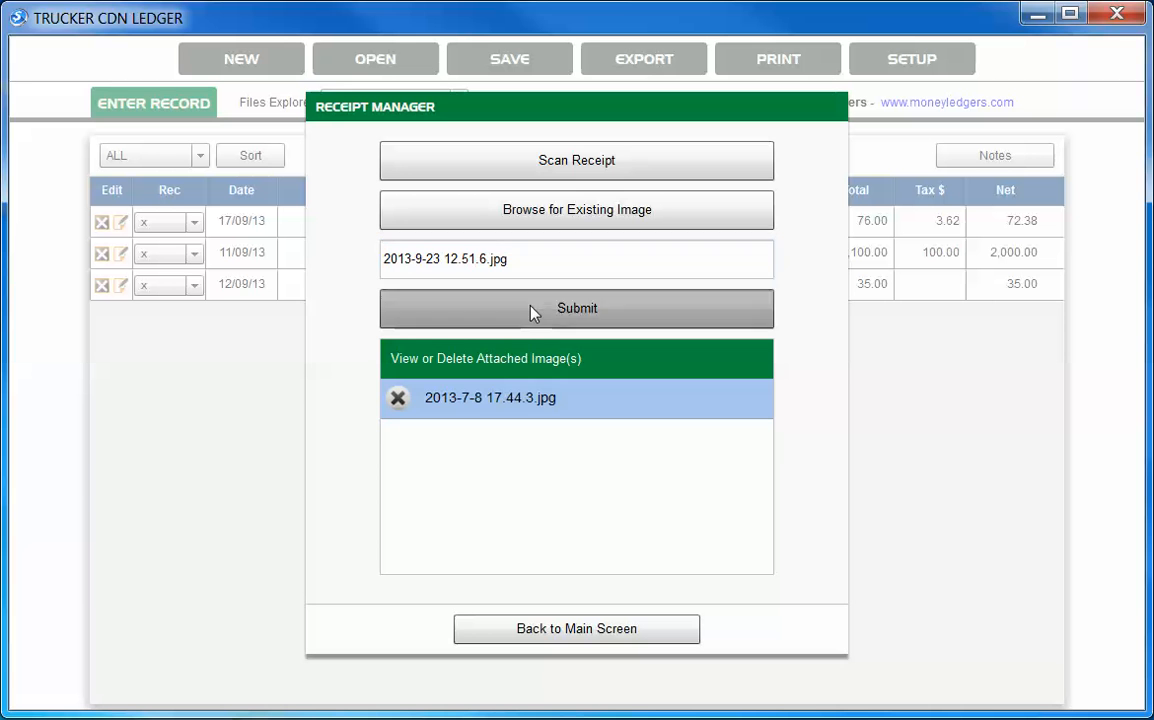
Step: View the attached images 2013-7-8 17.44.3.jpg and 2013-9-23 12.51.6.jpg in turn and return to the list of attachments
click(481, 404)
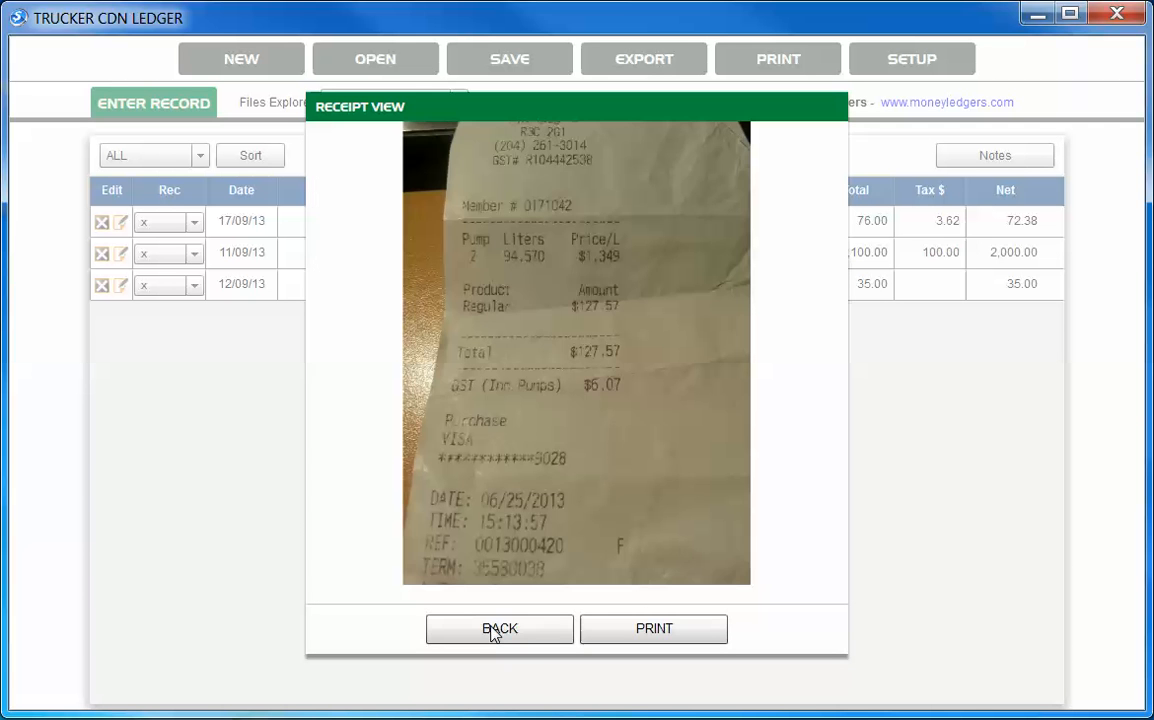
click(490, 632)
click(490, 440)
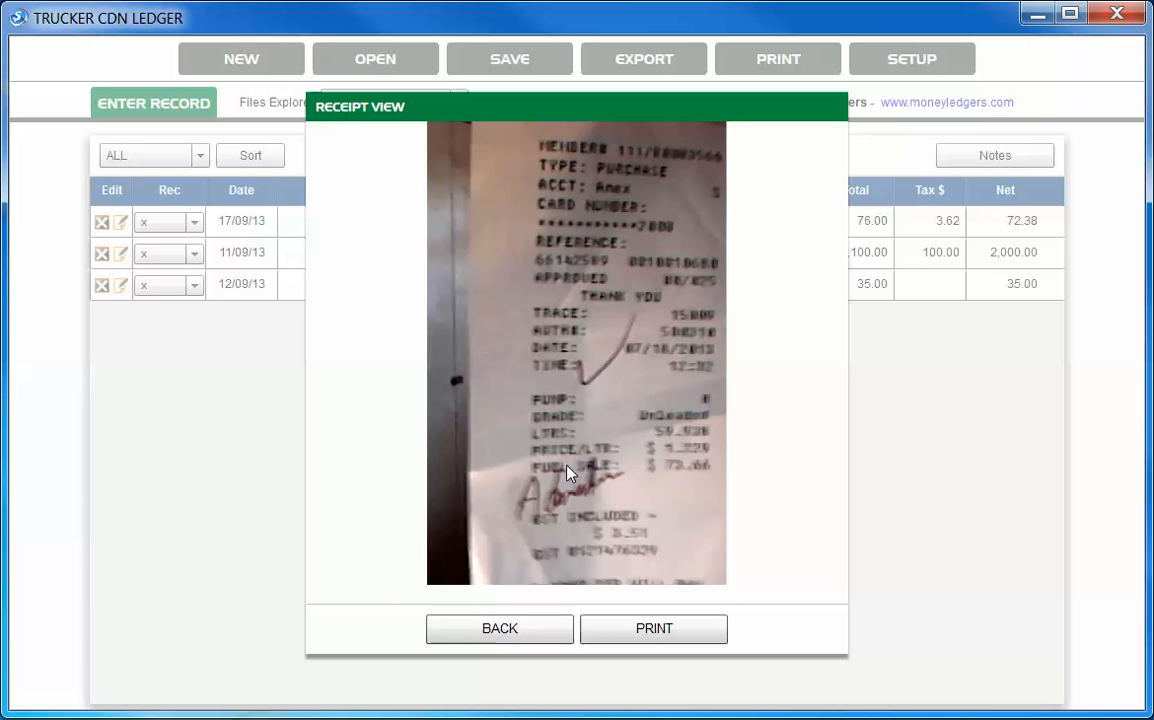
click(494, 632)
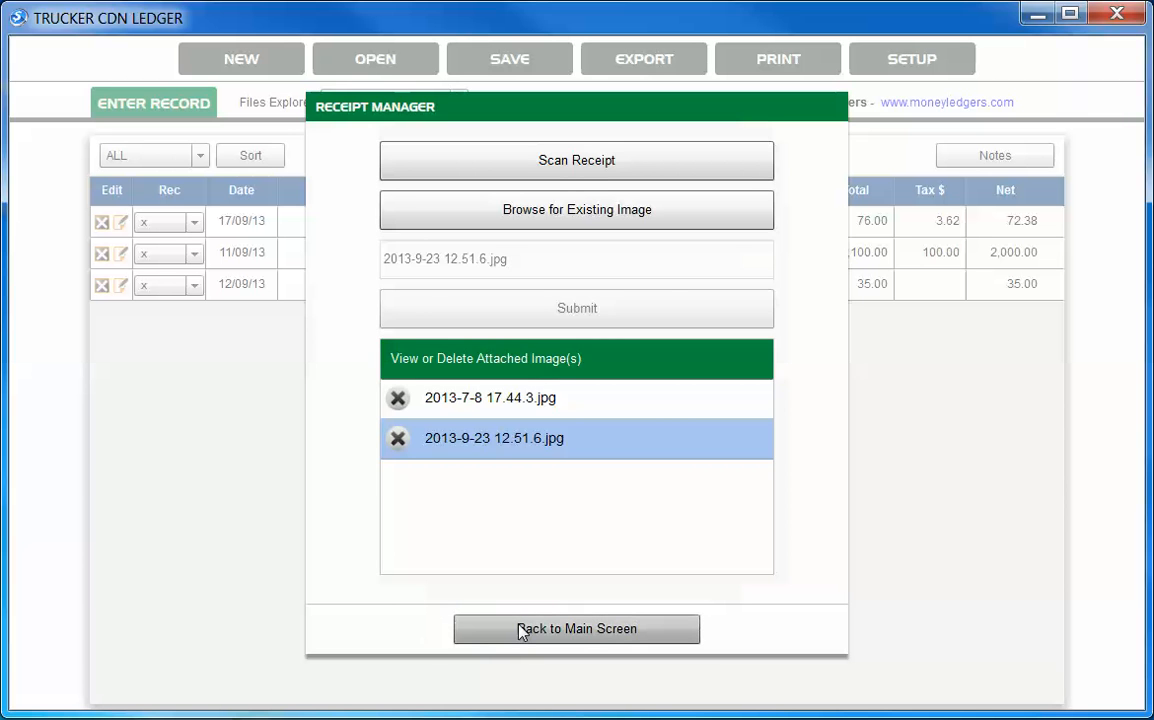
Step: Leave the receipt manager and save the changes to the 17/09/13 Automotive Gas & Oil record
click(521, 630)
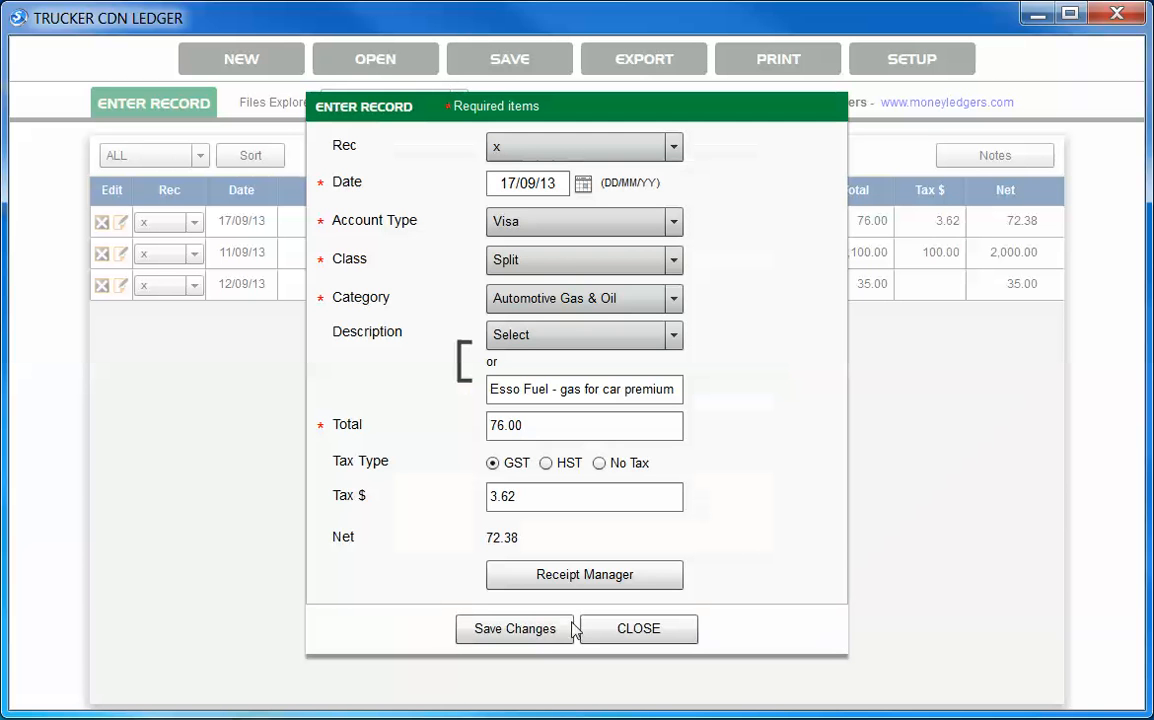
click(536, 632)
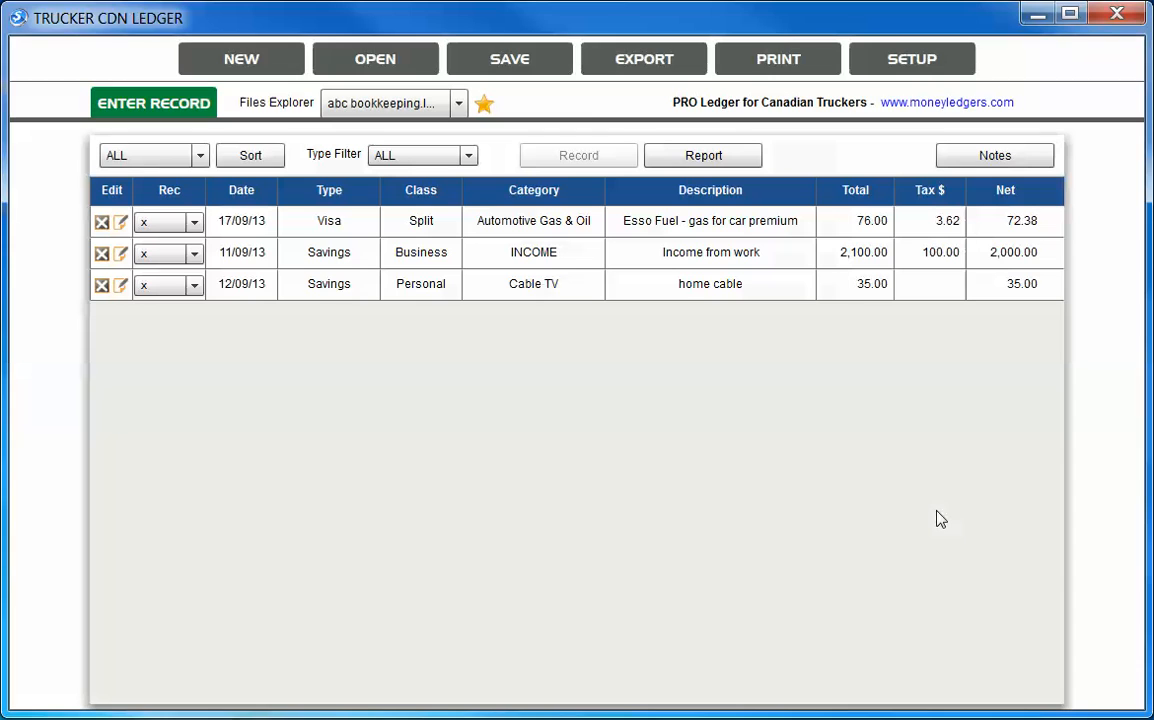